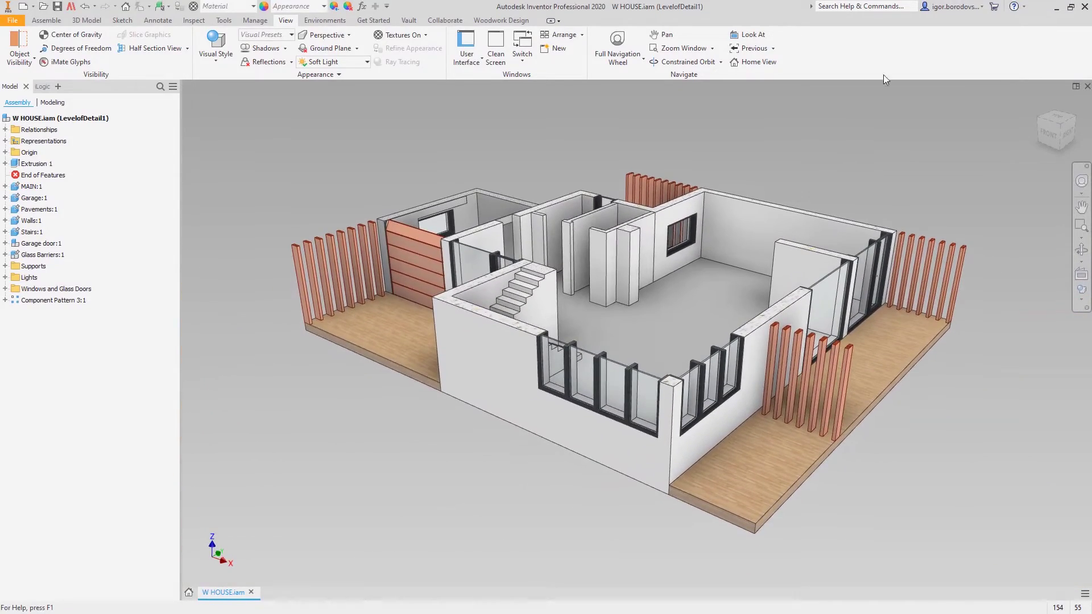
- Set the selection filter to Feature Priority and open the W HOUSE CONCEPT.ipt part
{"action": "left_click", "coordinate": [167, 7]}
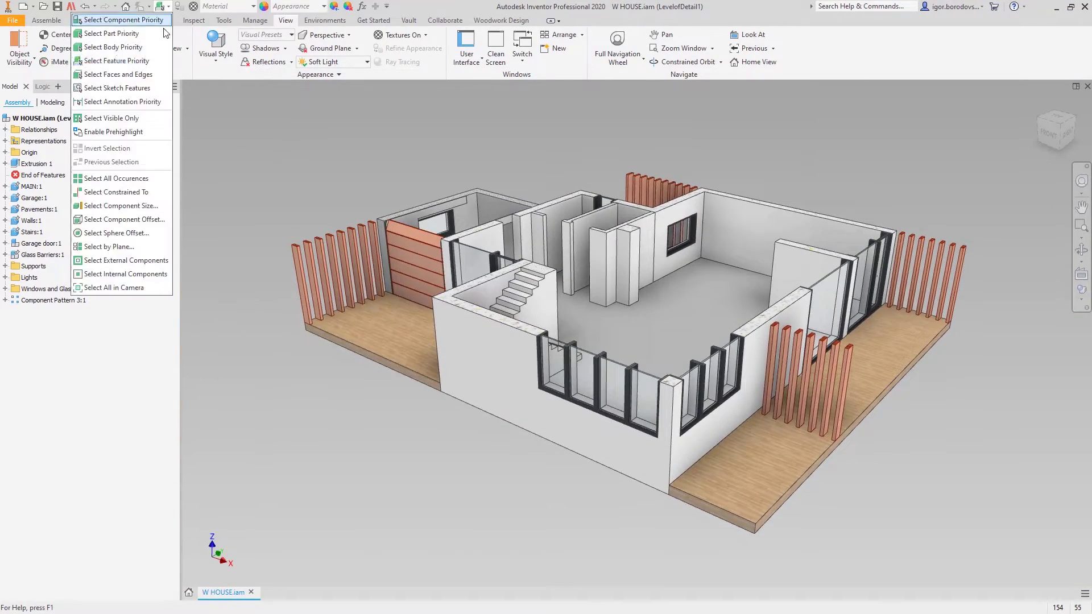
{"action": "left_click", "coordinate": [131, 61]}
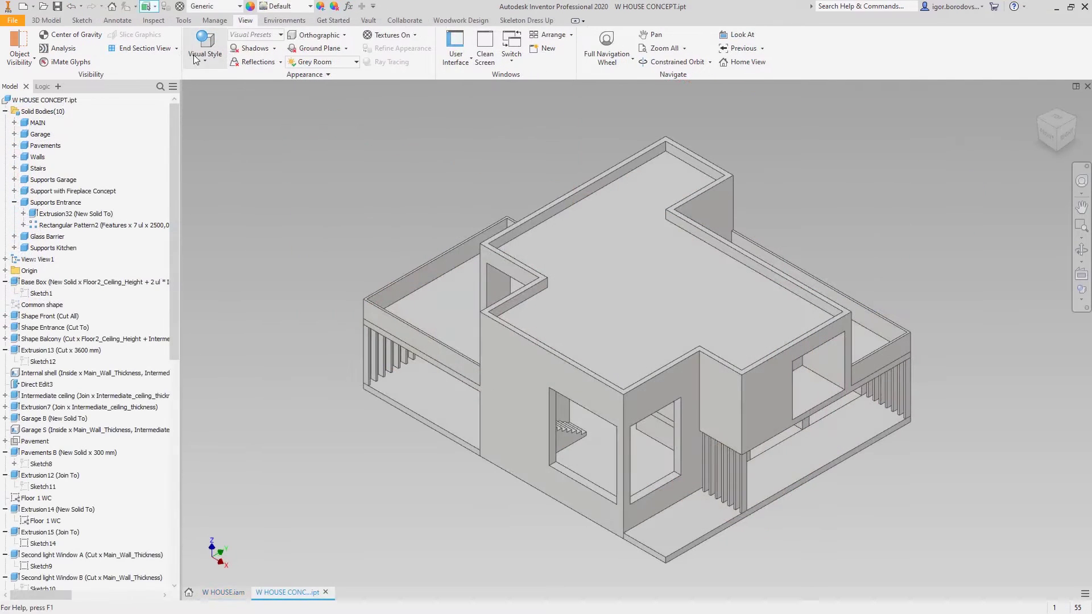
- Cut the house with a horizontal half section view, lowering the section plane from the roof to expose the ground floor
{"action": "left_click", "coordinate": [176, 47]}
{"action": "left_click", "coordinate": [121, 89]}
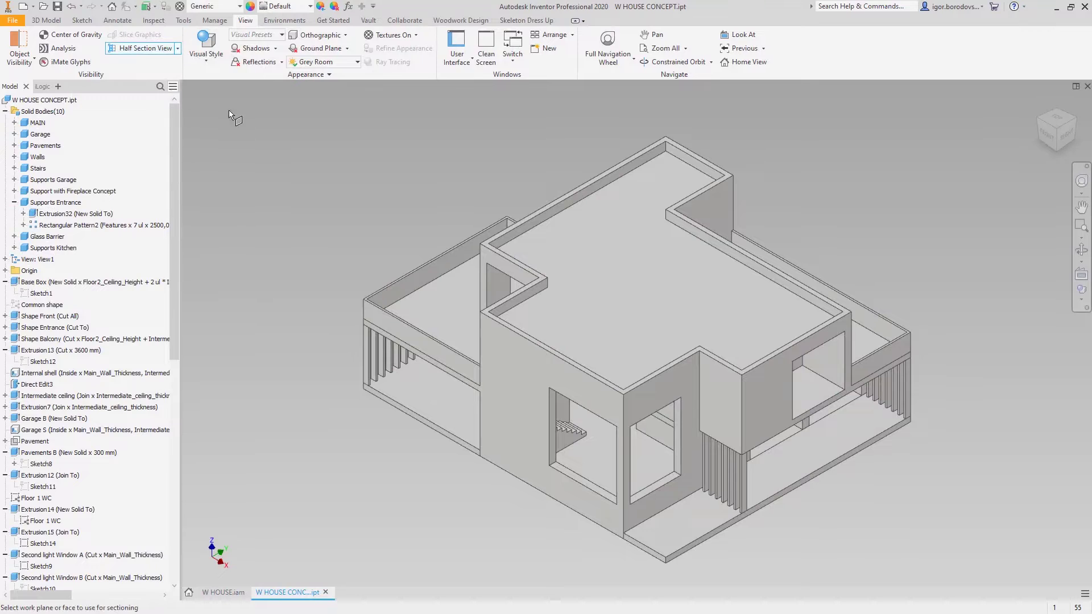
{"action": "left_click", "coordinate": [613, 251]}
{"action": "left_click_drag", "start_coordinate": [613, 251], "coordinate": [605, 316]}
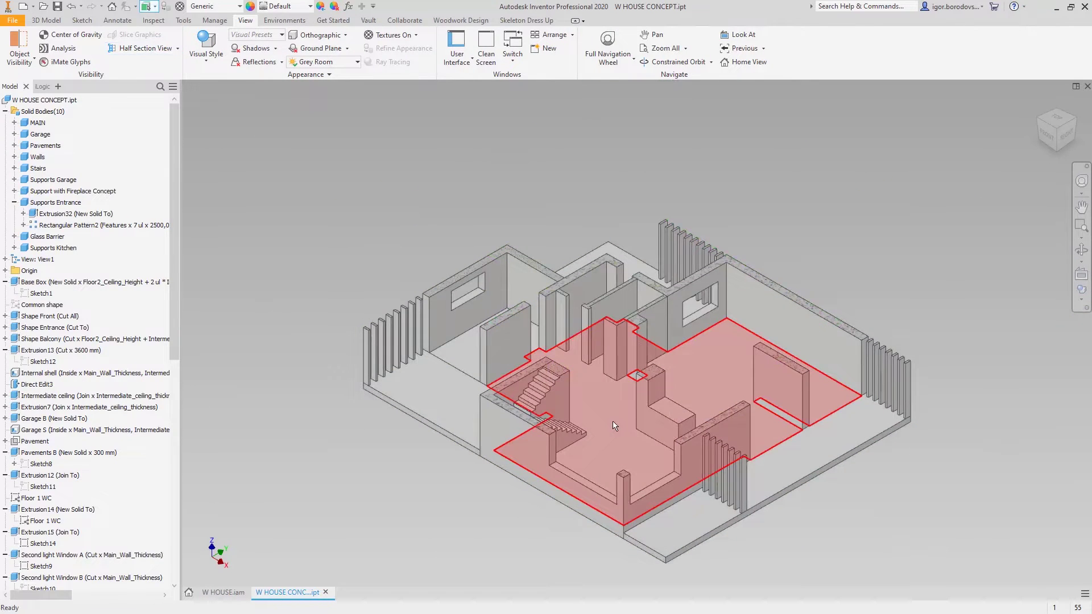
- Sketch on the ground floor face, drawing a 620 mm line down from the small column's corner and an 1800 mm line perpendicular to it
{"action": "left_click", "coordinate": [613, 421]}
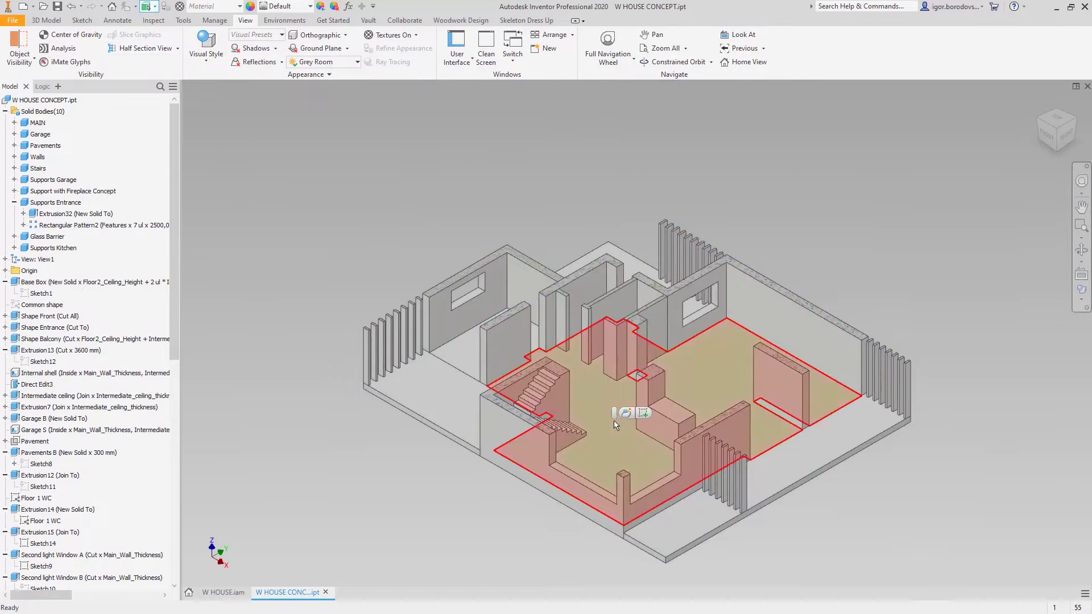
{"action": "left_click", "coordinate": [643, 414]}
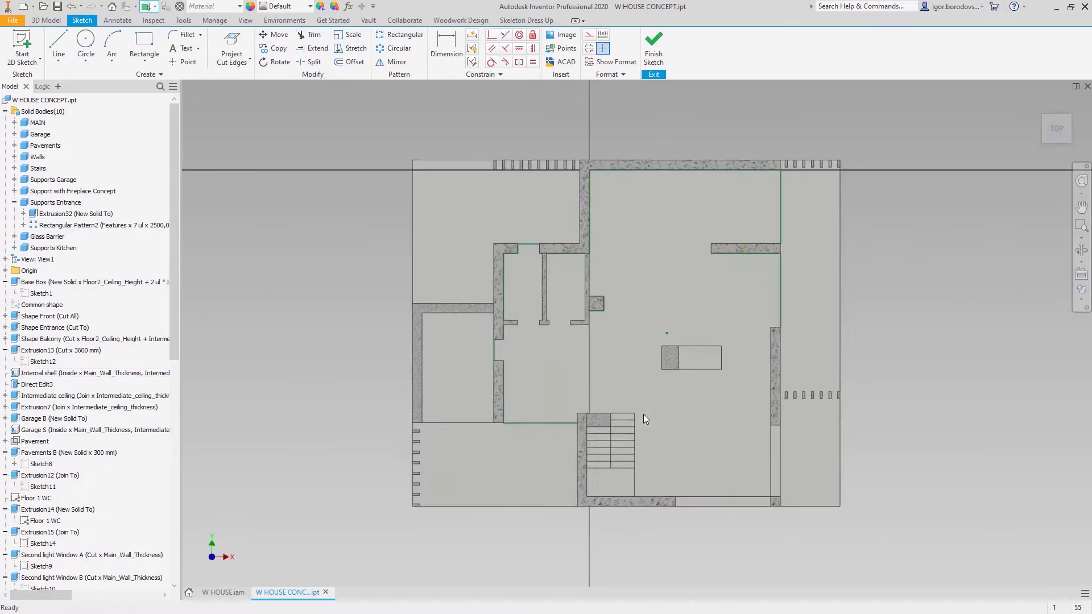
{"action": "key", "text": "z"}
{"action": "left_click_drag", "start_coordinate": [559, 302], "coordinate": [646, 358]}
{"action": "right_click", "coordinate": [643, 356]}
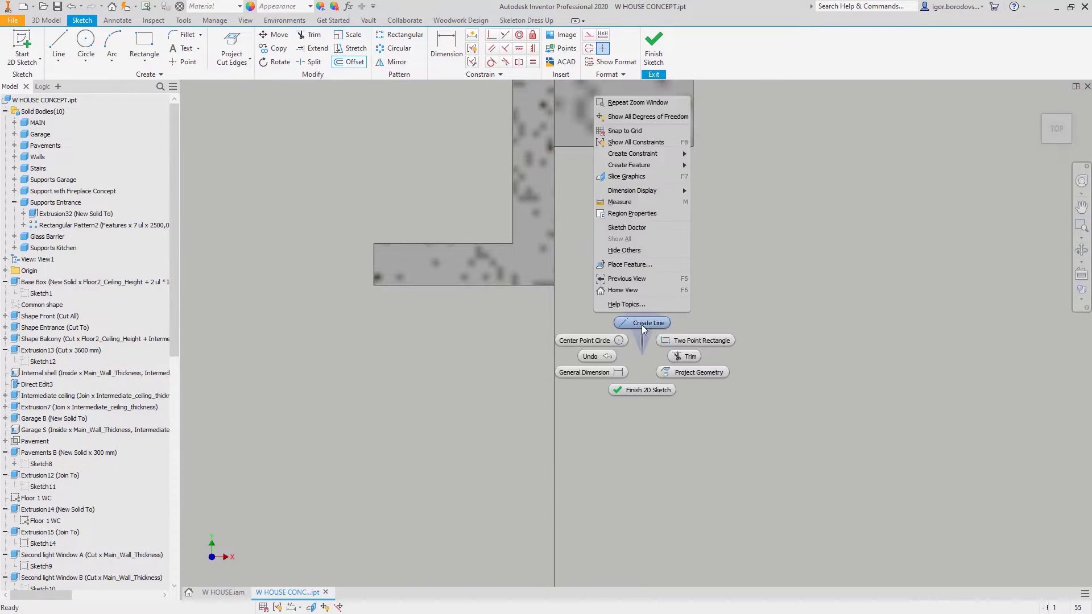
{"action": "left_click", "coordinate": [641, 320]}
{"action": "left_click", "coordinate": [554, 146]}
{"action": "key", "text": "Return"}
{"action": "type", "text": "180"}
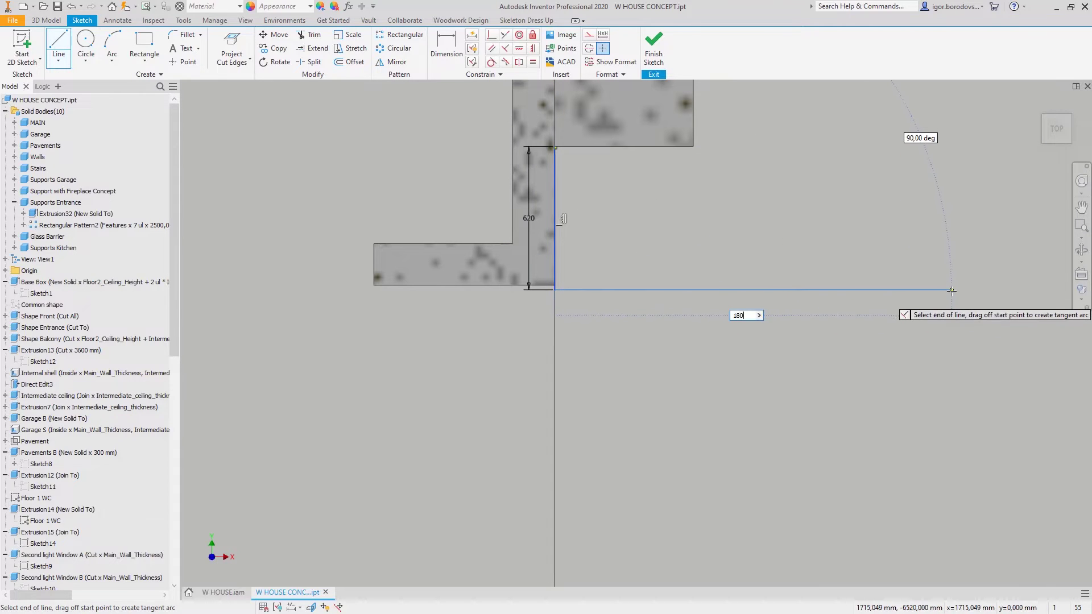
{"action": "type", "text": "0"}
{"action": "key", "text": "Return"}
- Close the outline with two lines running from the end of the 1800 mm line back to the column's outer corner
{"action": "middle_click_drag", "start_coordinate": [972, 108], "coordinate": [940, 259]}
{"action": "left_click", "coordinate": [941, 153]}
{"action": "left_click", "coordinate": [662, 158]}
{"action": "key", "text": "Escape"}
- Convert the projected column edges along the outline from construction to regular geometry
{"action": "key", "text": "F6"}
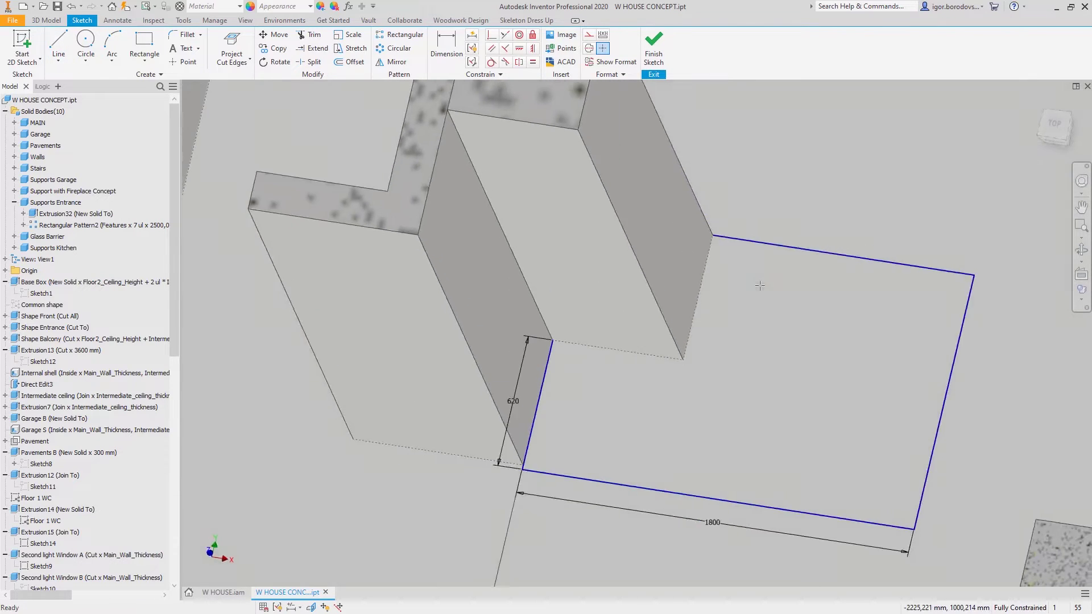
{"action": "left_click_drag", "start_coordinate": [718, 410], "coordinate": [634, 336]}
{"action": "right_click", "coordinate": [763, 398]}
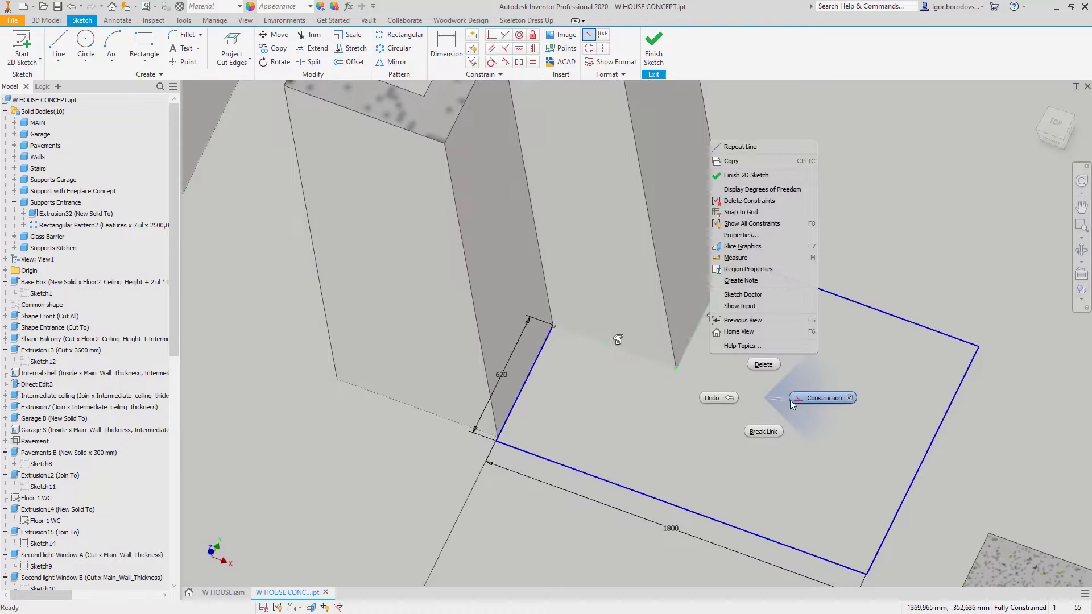
{"action": "left_click", "coordinate": [810, 400]}
- Extrude the outline as a new solid with the To Next extent against the MAIN body, and name the body Kitchen Block A
{"action": "left_click", "coordinate": [98, 50]}
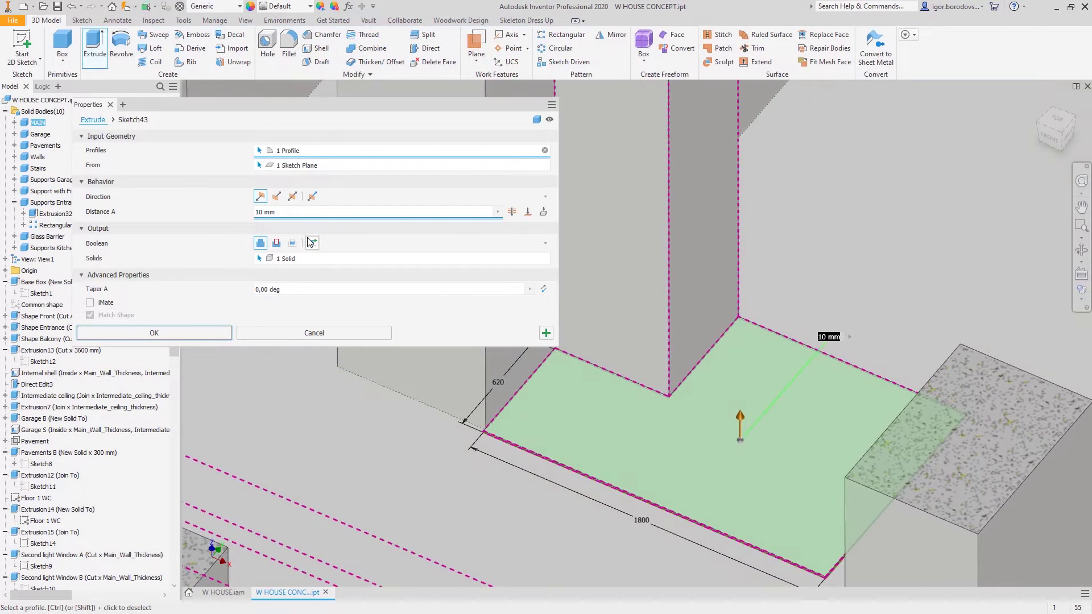
{"action": "left_click", "coordinate": [311, 243]}
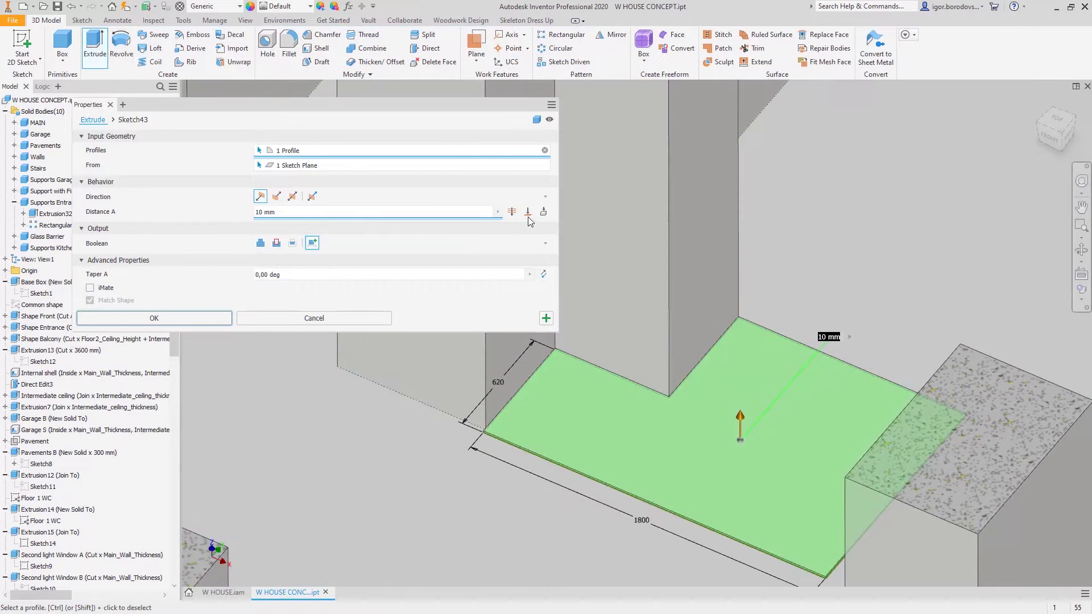
{"action": "left_click", "coordinate": [544, 212]}
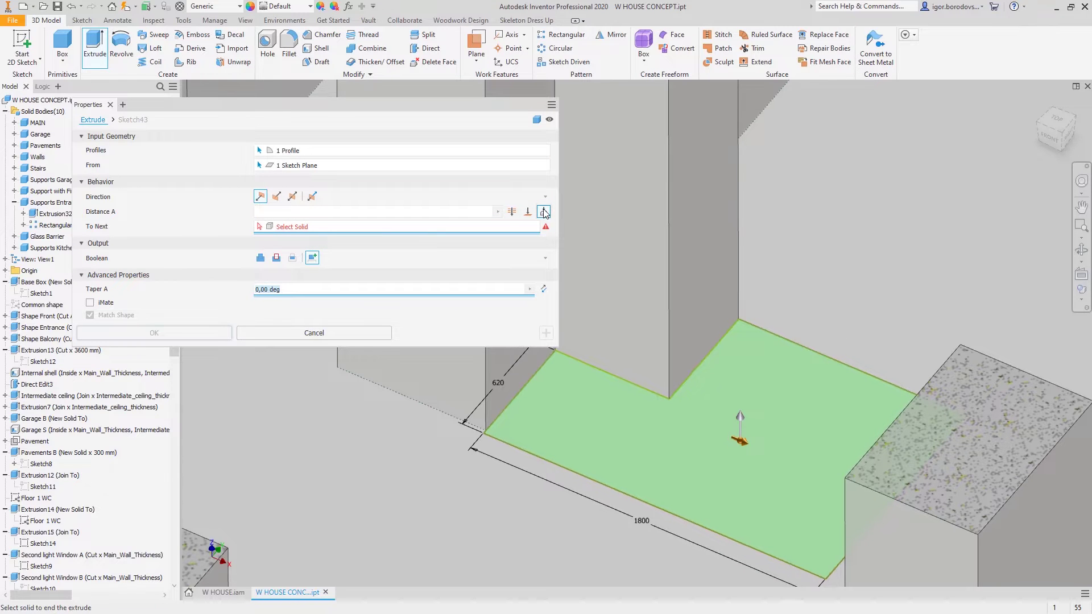
{"action": "left_click", "coordinate": [667, 227]}
{"action": "scroll", "coordinate": [666, 227], "scroll_direction": "down", "scroll_amount": 5}
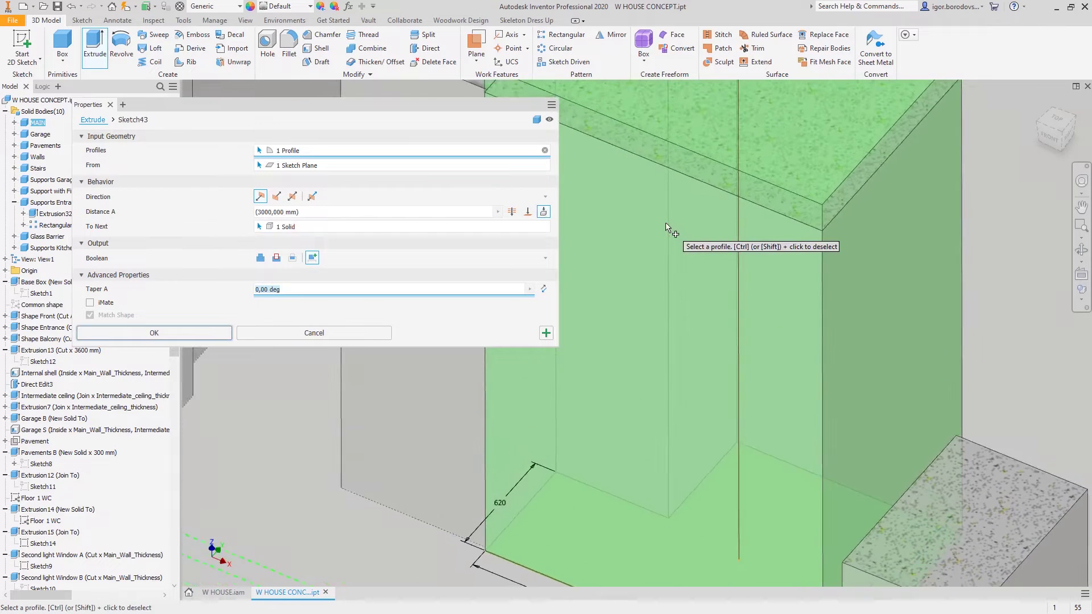
{"action": "left_click", "coordinate": [183, 331]}
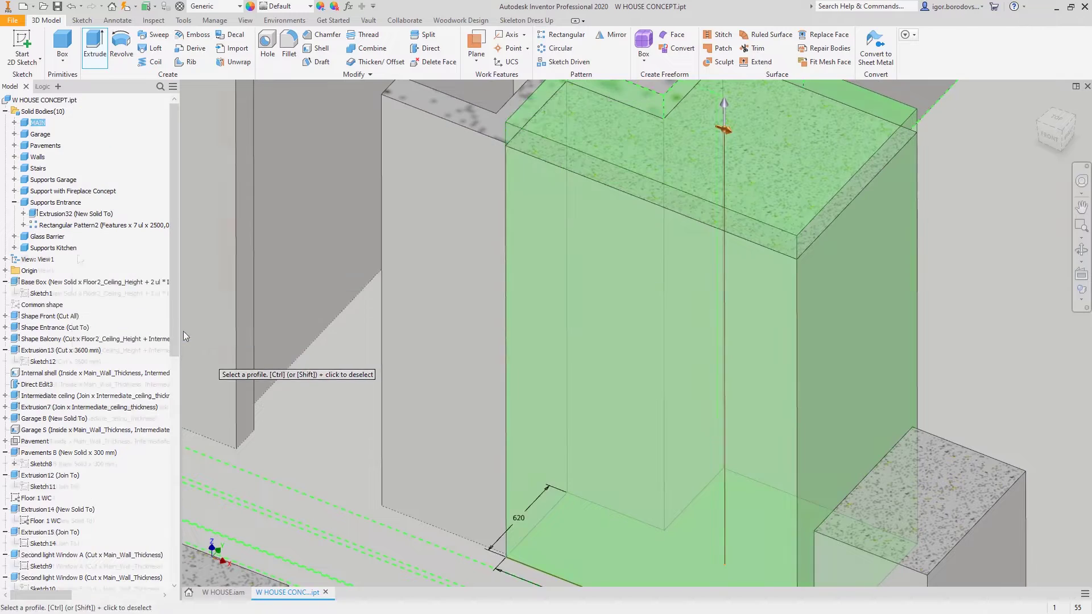
{"action": "key", "text": "Return"}
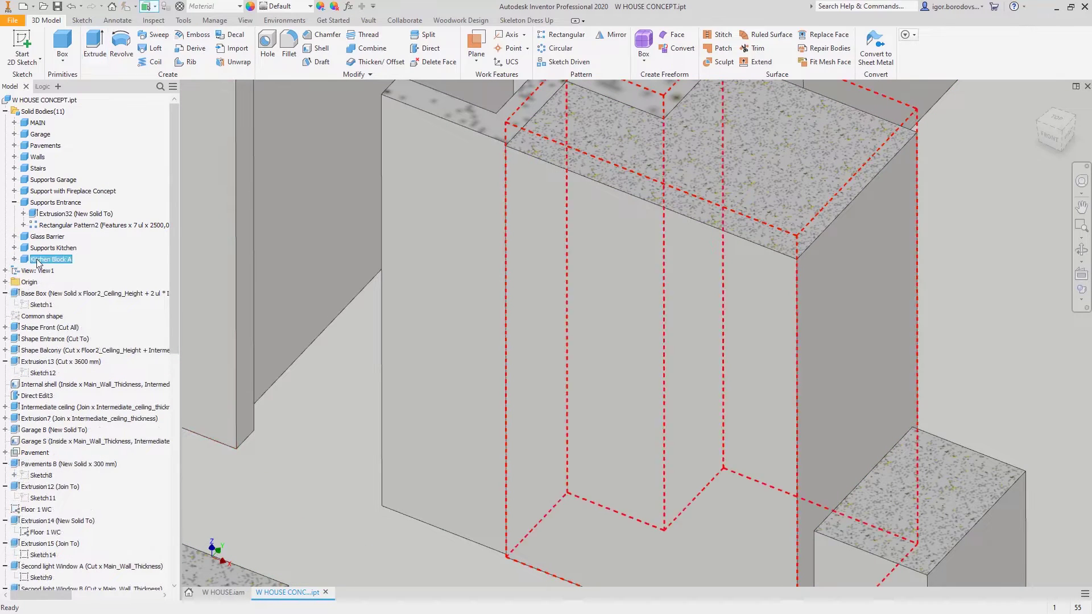
- Make a new part from Kitchen Block A, saved as Kitchen Concept Block A in the Kitchen folder, without placing it in a target assembly
{"action": "right_click", "coordinate": [38, 261]}
{"action": "left_click", "coordinate": [66, 290]}
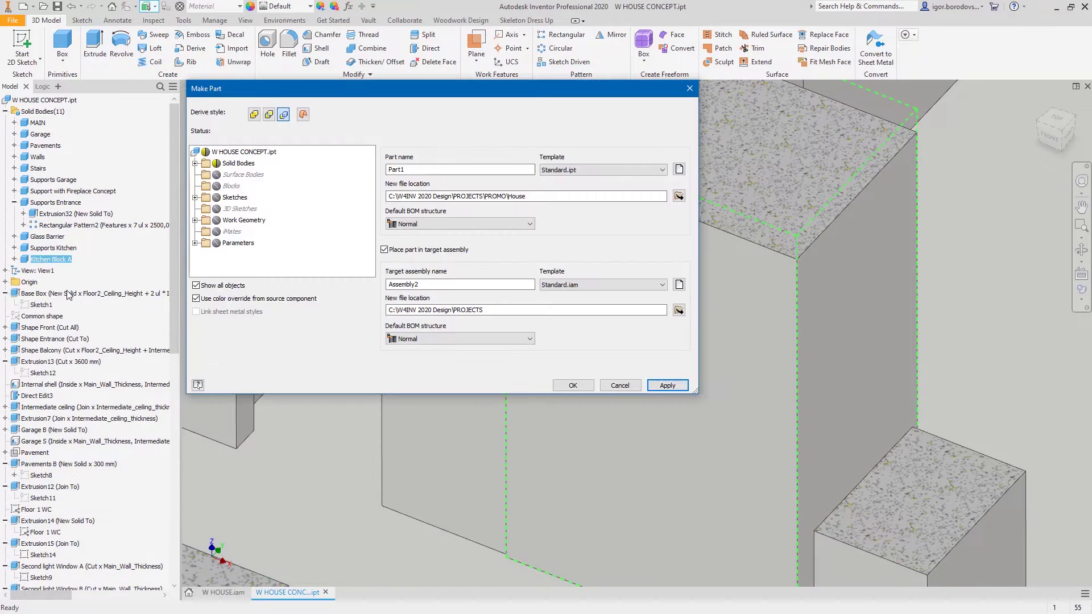
{"action": "left_click", "coordinate": [438, 251]}
{"action": "left_click", "coordinate": [679, 197]}
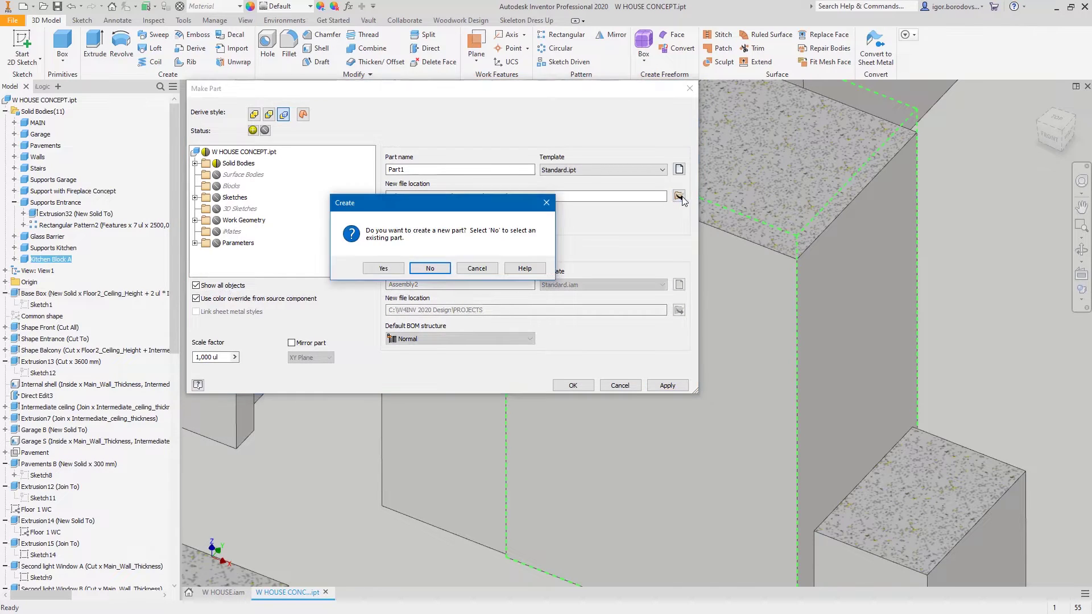
{"action": "left_click", "coordinate": [385, 270]}
{"action": "double_click", "coordinate": [578, 318]}
{"action": "triple_click", "coordinate": [591, 546]}
{"action": "type", "text": "Kitchen Concept Block A"}
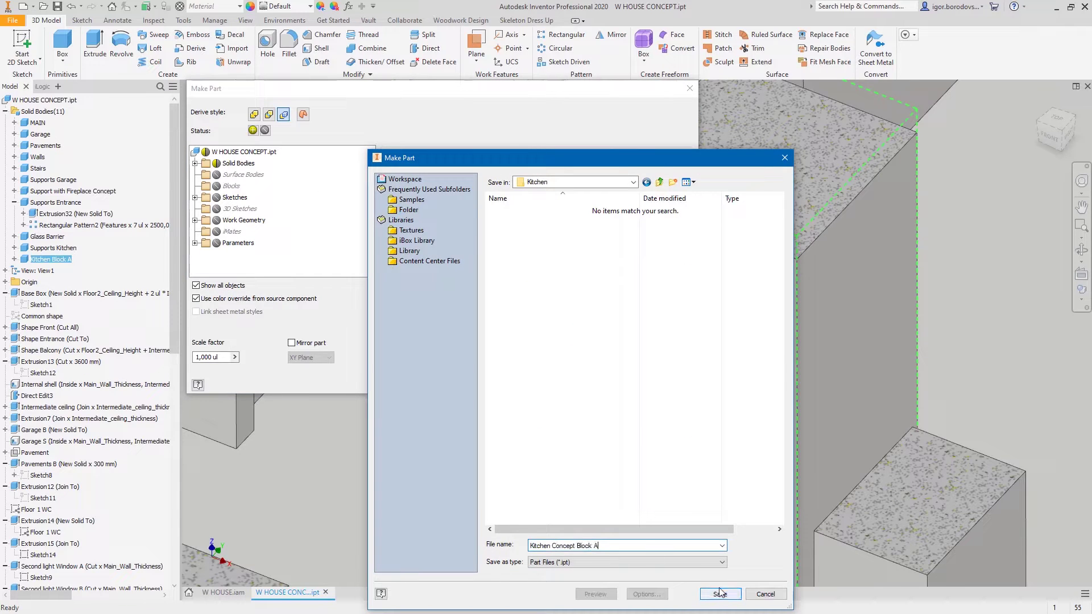
{"action": "left_click", "coordinate": [719, 593]}
{"action": "left_click", "coordinate": [573, 386]}
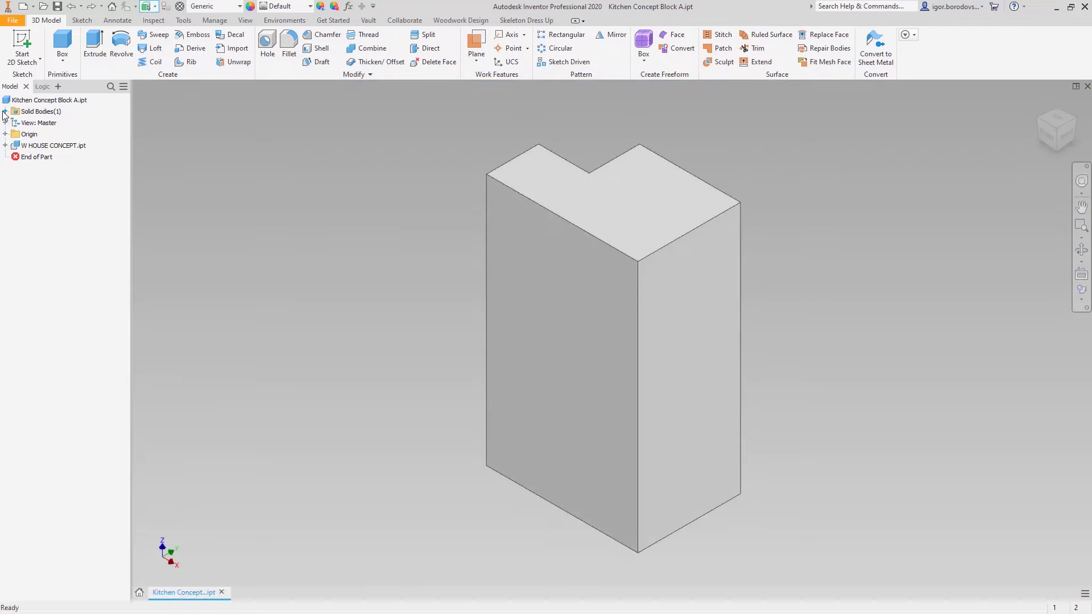
- Rename the derived solid body Kitchen Block A and add a numeric user parameter Facade_panel_thickness of 18 mm
{"action": "left_click", "coordinate": [38, 123]}
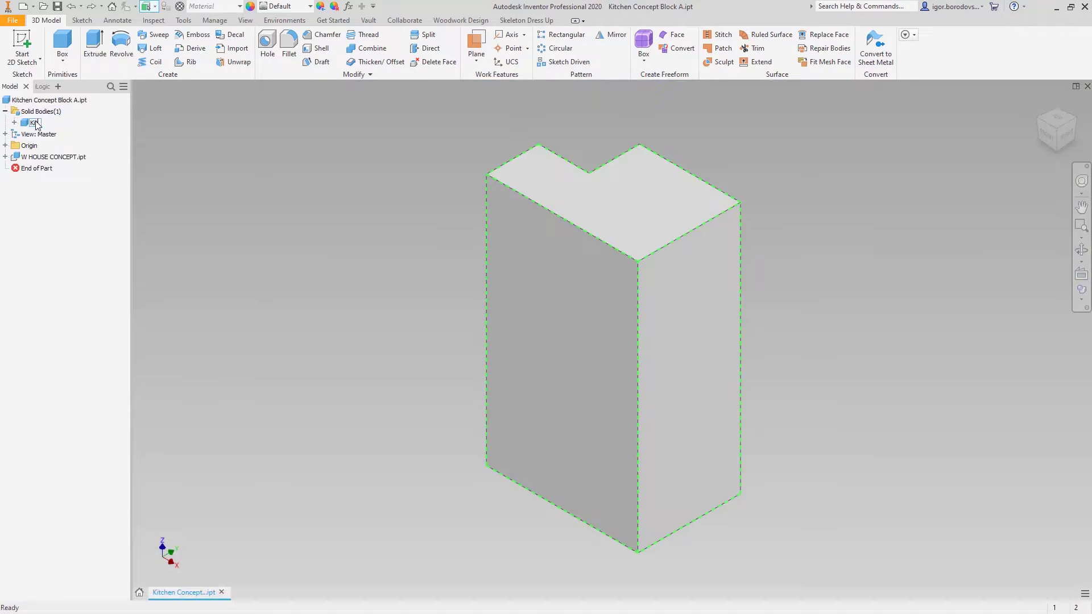
{"action": "left_click", "coordinate": [347, 6]}
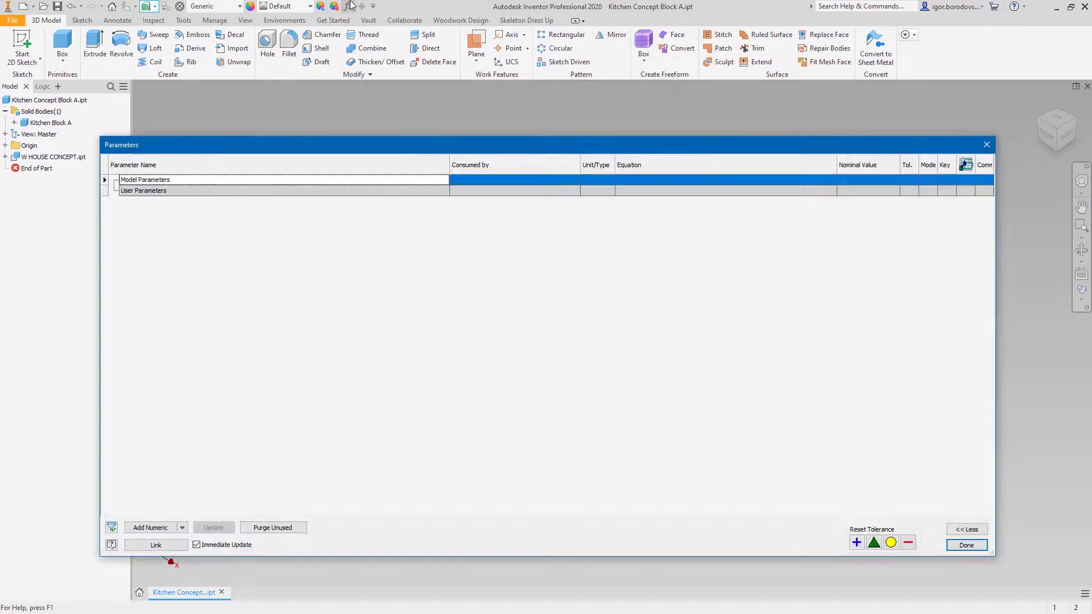
{"action": "left_click", "coordinate": [163, 529]}
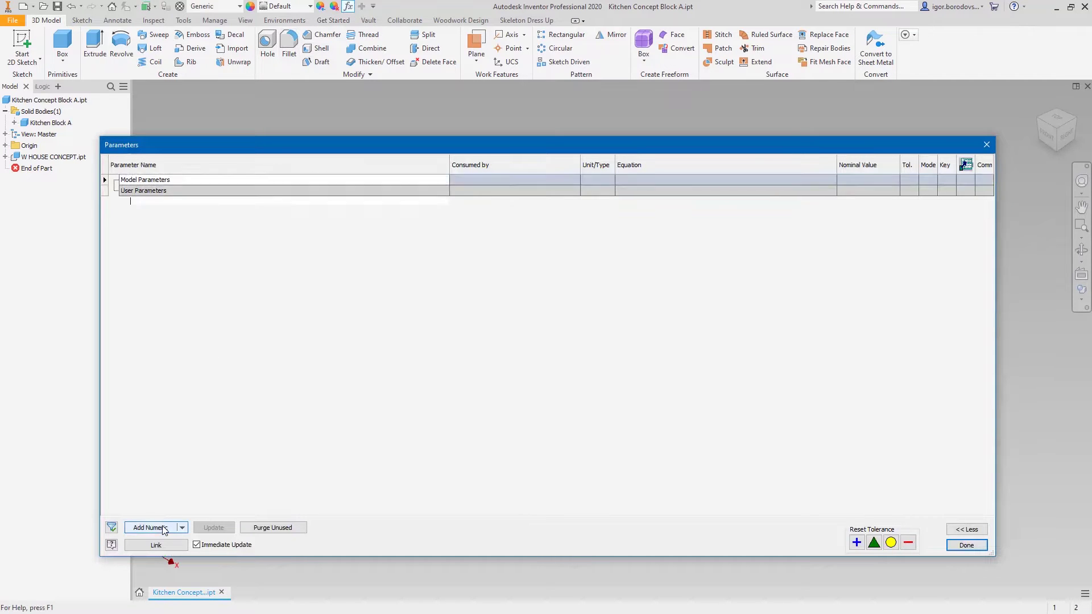
{"action": "type", "text": "Facade_panel_"}
{"action": "left_click", "coordinate": [705, 203]}
{"action": "type", "text": "18"}
- Add a second user parameter, Shelf_panel_thickness, of 30 mm by reusing the first parameter's name, and close the parameter table
{"action": "left_click", "coordinate": [254, 205]}
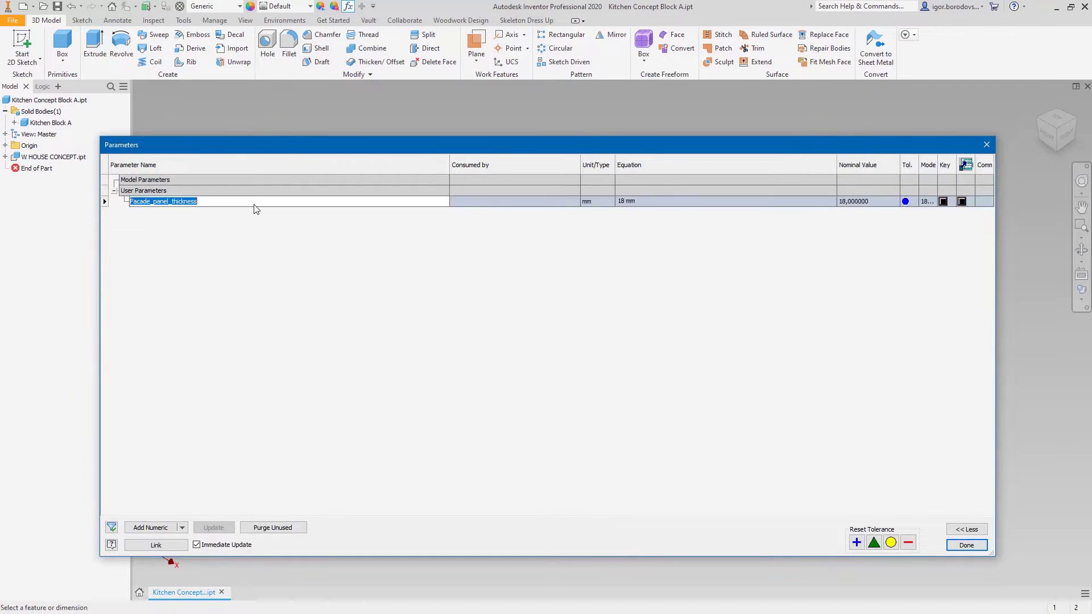
{"action": "key", "text": "ctrl+c"}
{"action": "left_click", "coordinate": [151, 528]}
{"action": "key", "text": "ctrl+v"}
{"action": "type", "text": "Shelf"}
{"action": "key", "text": "Return"}
{"action": "left_click", "coordinate": [647, 212]}
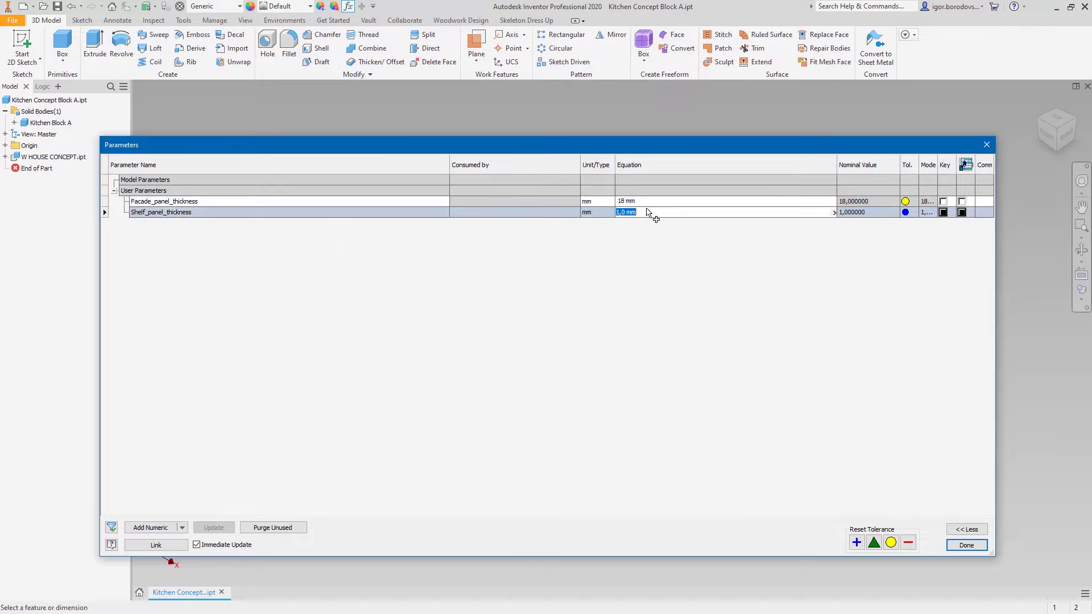
{"action": "type", "text": "30"}
{"action": "key", "text": "Return"}
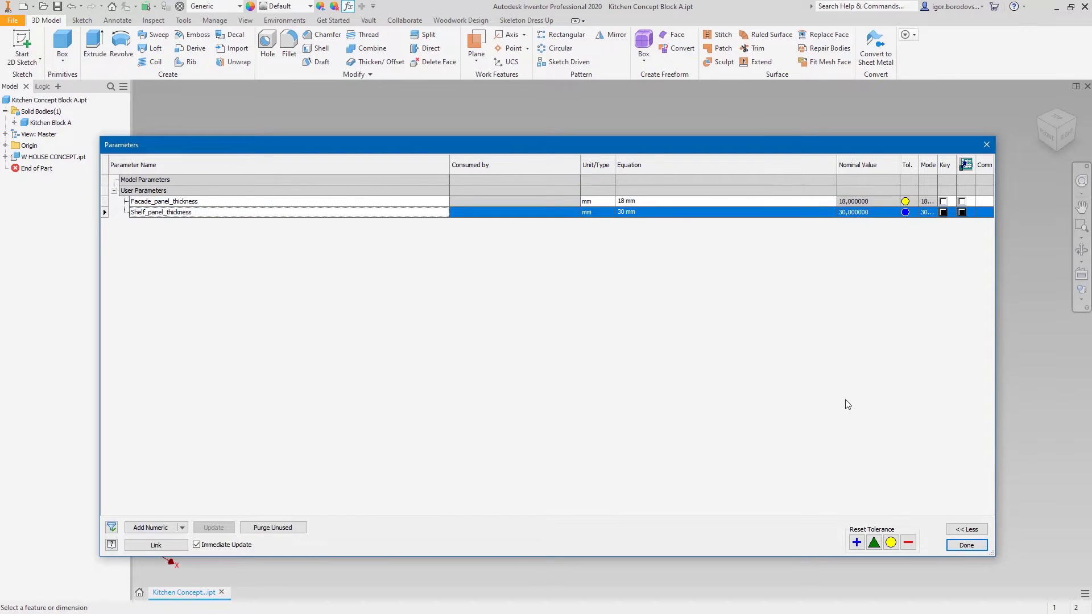
{"action": "left_click", "coordinate": [961, 544]}
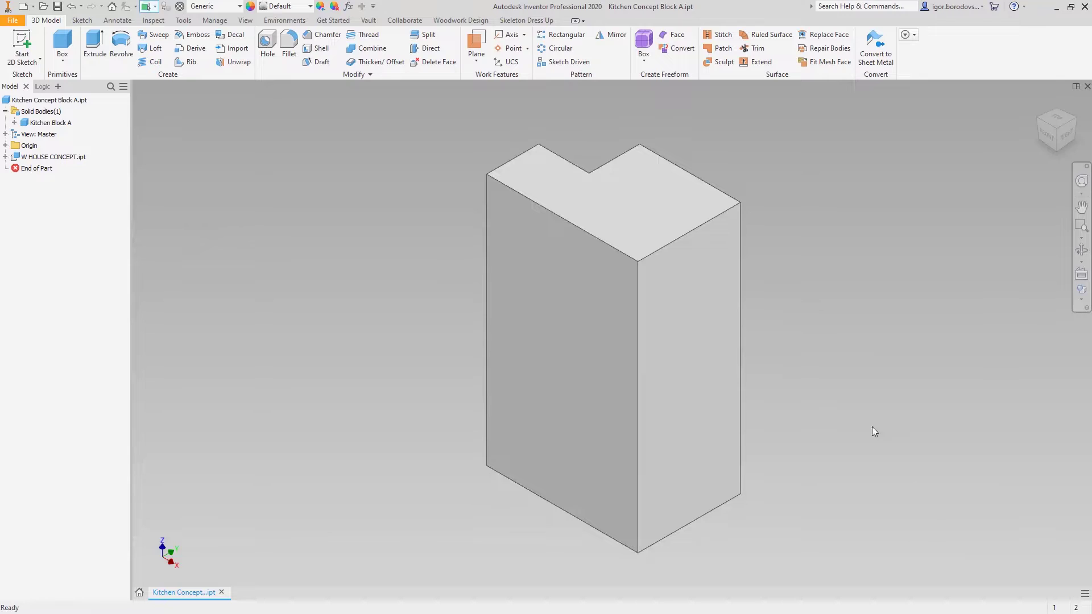
- Create a work plane offset from the narrow back face in the block's notch, using Facade_panel_thickness as the distance
{"action": "left_click", "coordinate": [482, 46]}
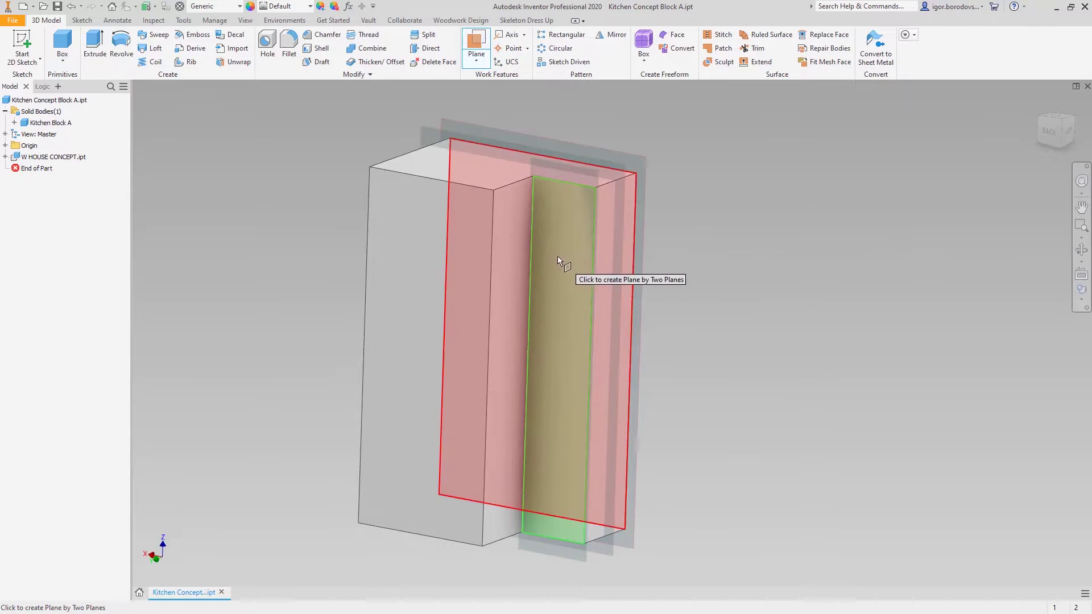
{"action": "left_click", "coordinate": [557, 256]}
{"action": "type", "text": "-"}
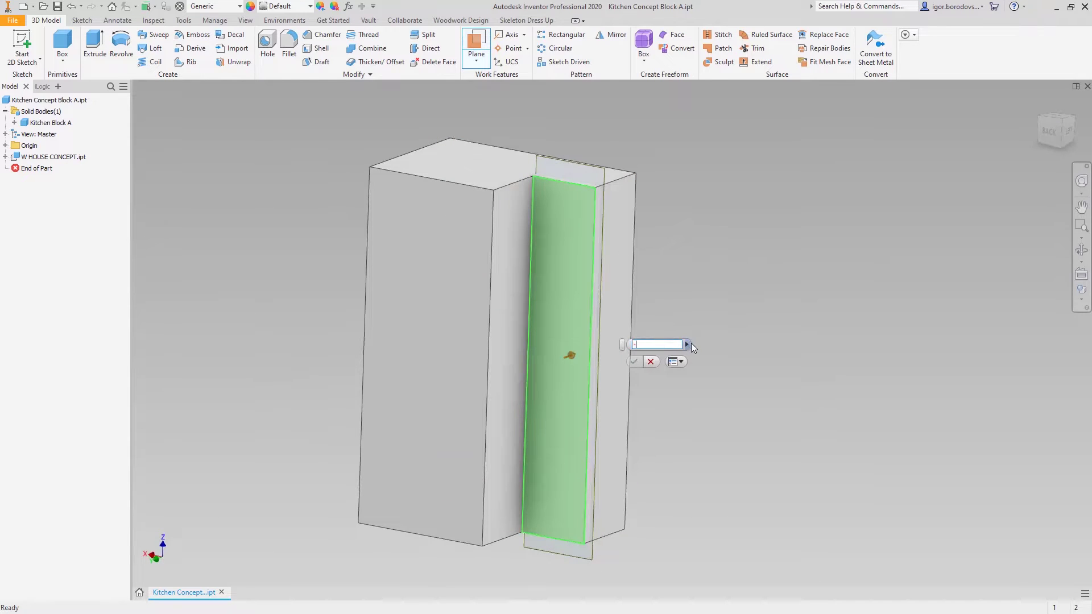
{"action": "left_click", "coordinate": [690, 343]}
{"action": "left_click", "coordinate": [699, 368]}
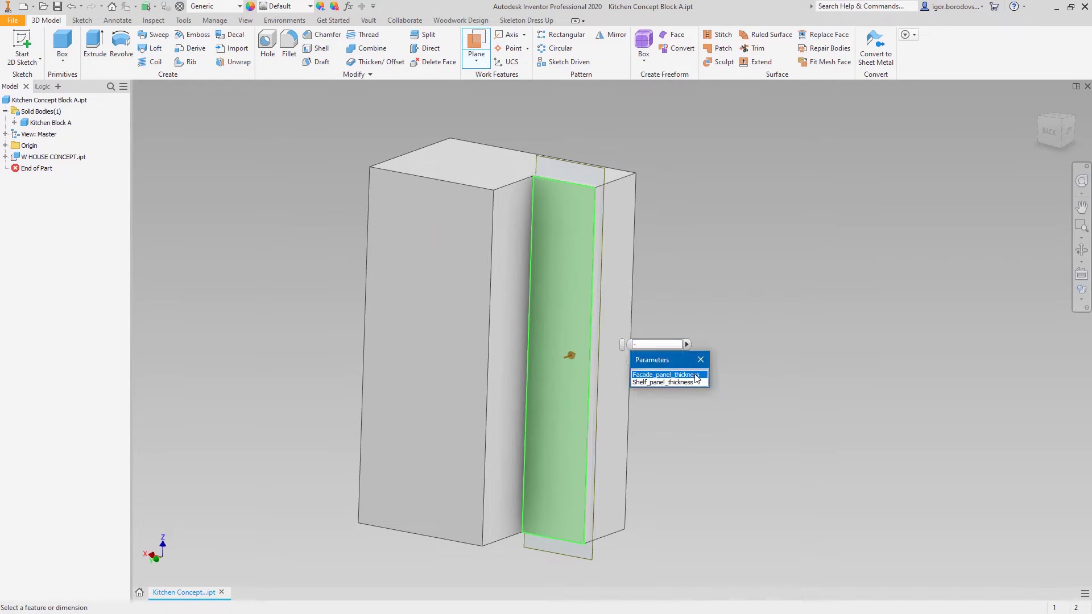
{"action": "left_click", "coordinate": [696, 375]}
{"action": "left_click", "coordinate": [636, 347]}
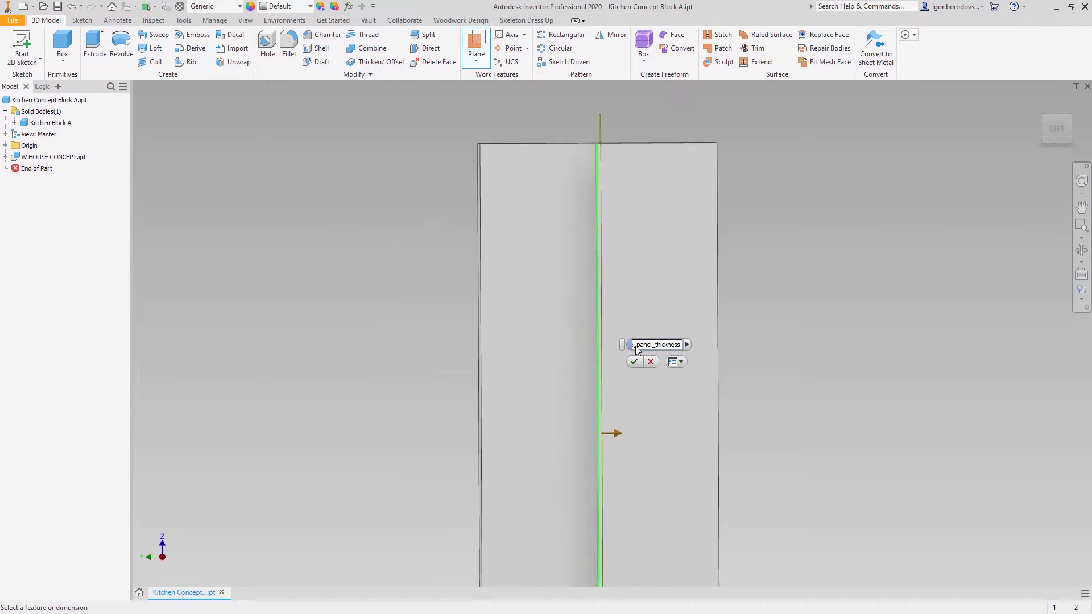
{"action": "left_click", "coordinate": [634, 361]}
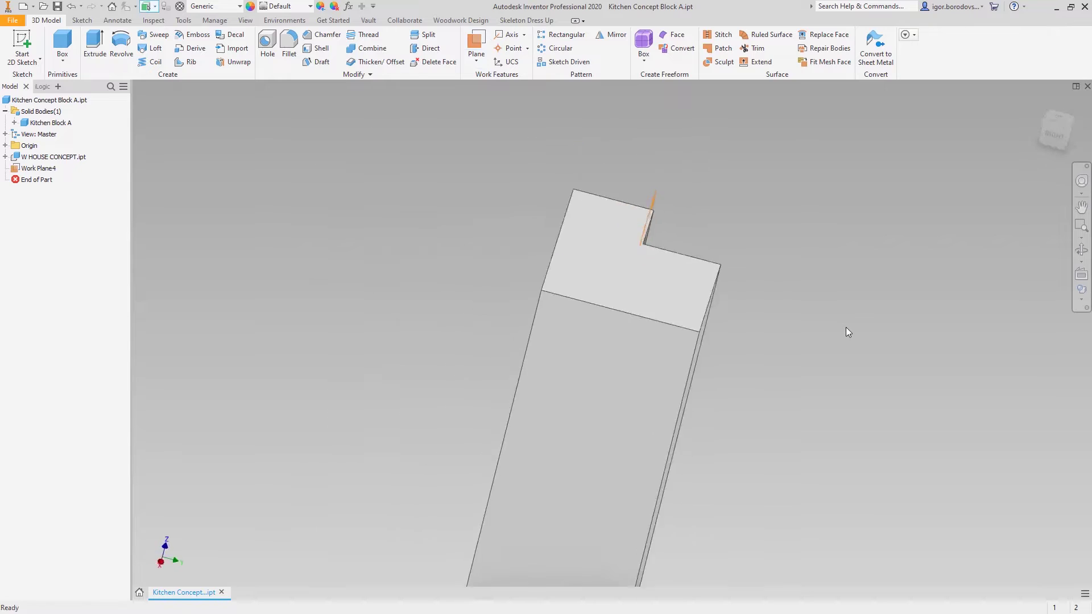
- Start a sketch on the block's large front face and turn the projected face edges into construction geometry
{"action": "left_click", "coordinate": [562, 361]}
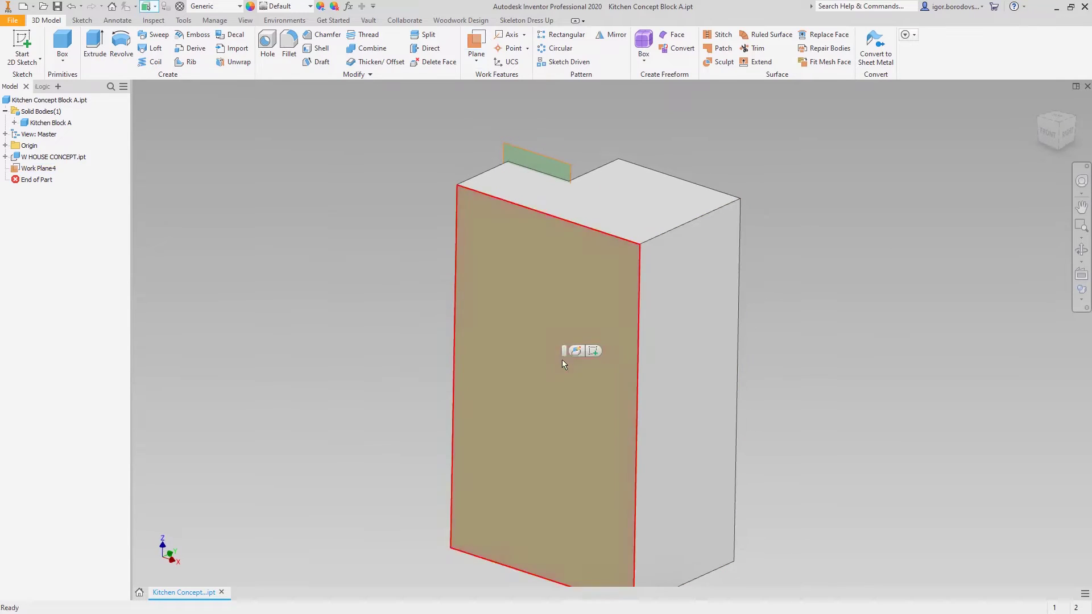
{"action": "left_click", "coordinate": [594, 352]}
{"action": "left_click_drag", "start_coordinate": [725, 557], "coordinate": [725, 557]}
{"action": "right_click", "coordinate": [725, 391]}
{"action": "left_click", "coordinate": [783, 391]}
- Draw a two-point rectangle 1200 mm wide and 1100 mm high, starting inside the front face and extending past its side edge
{"action": "right_click", "coordinate": [783, 391]}
{"action": "left_click", "coordinate": [821, 376]}
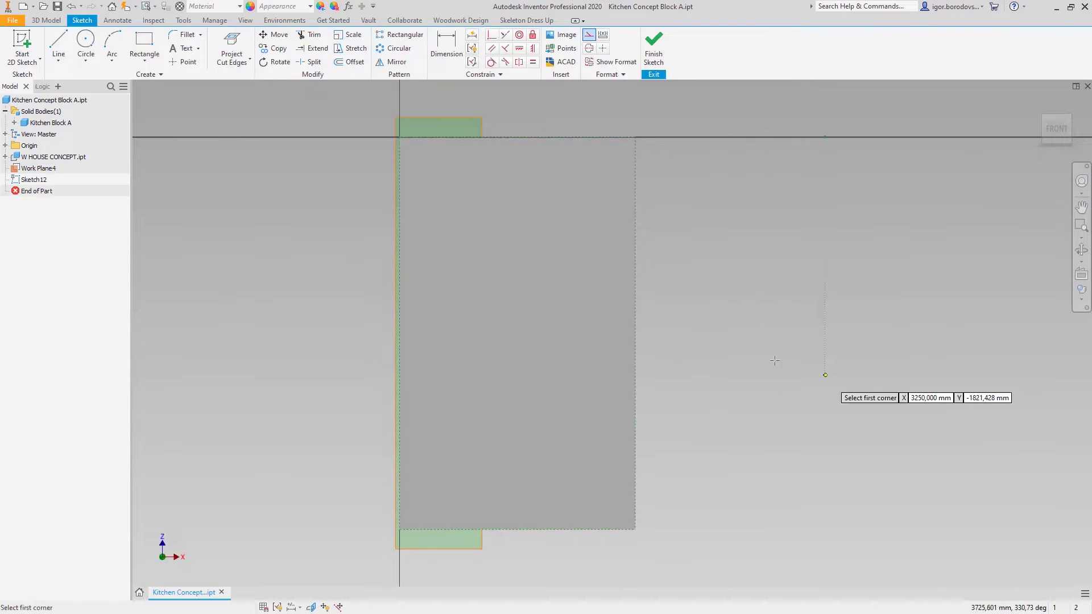
{"action": "left_click", "coordinate": [508, 261]}
{"action": "type", "text": "1200"}
{"action": "key", "text": "Tab"}
{"action": "type", "text": "1100"}
{"action": "key", "text": "Return"}
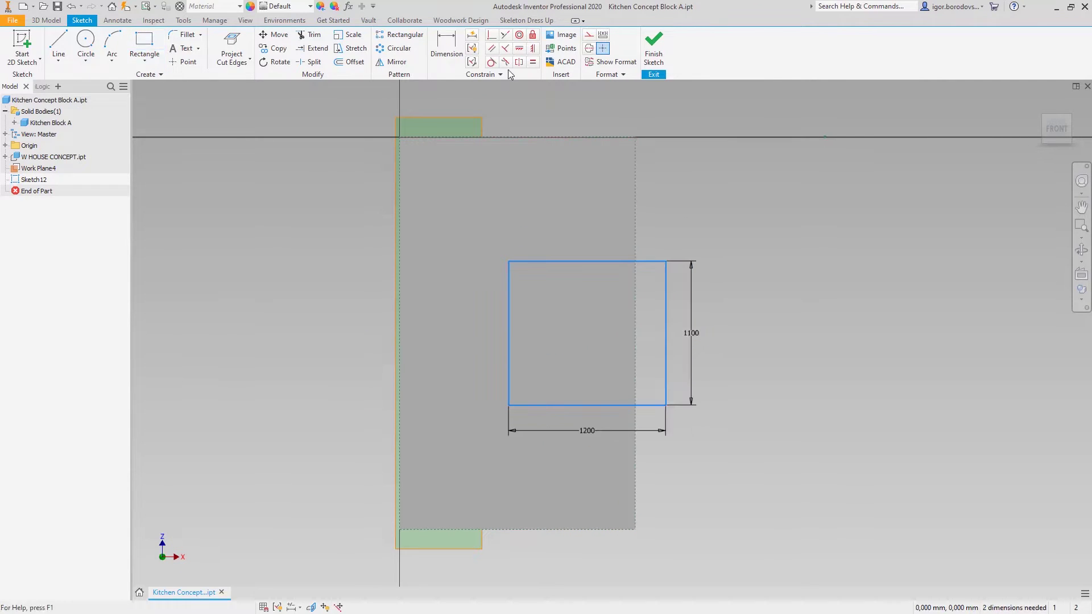
- Align the rectangle's outer edge with the block's side edge and place its lower edge 850 mm above the block's bottom edge
{"action": "left_click", "coordinate": [665, 334]}
{"action": "left_click", "coordinate": [636, 341]}
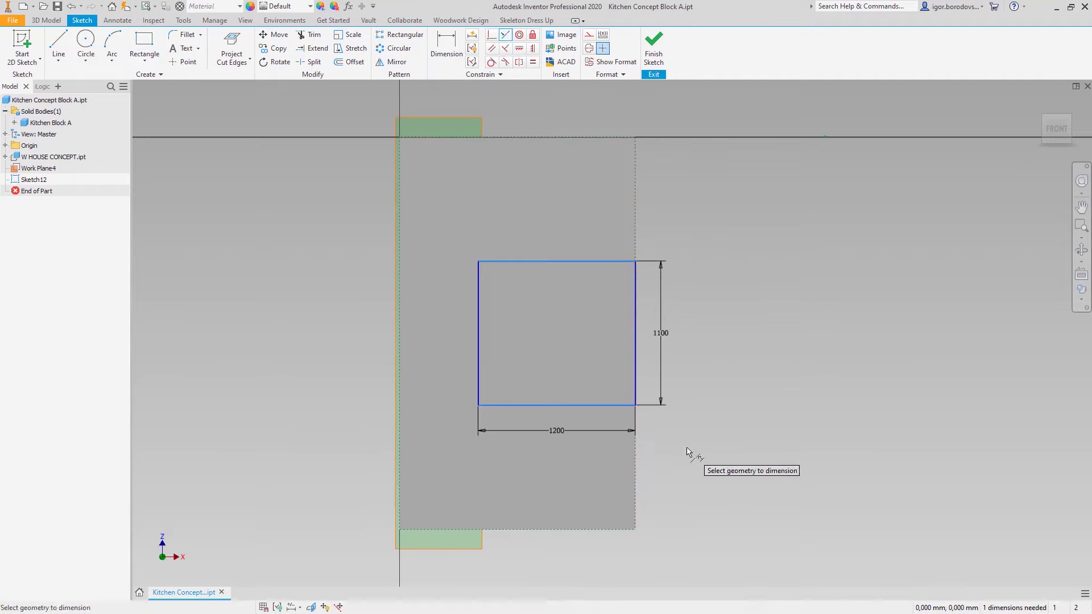
{"action": "left_click", "coordinate": [554, 405]}
{"action": "left_click", "coordinate": [599, 529]}
{"action": "left_click", "coordinate": [661, 493]}
{"action": "type", "text": "850"}
{"action": "key", "text": "Return"}
- Extrude the rectangle as a cut into the block, ending at the work plane in the notch
{"action": "key", "text": "e"}
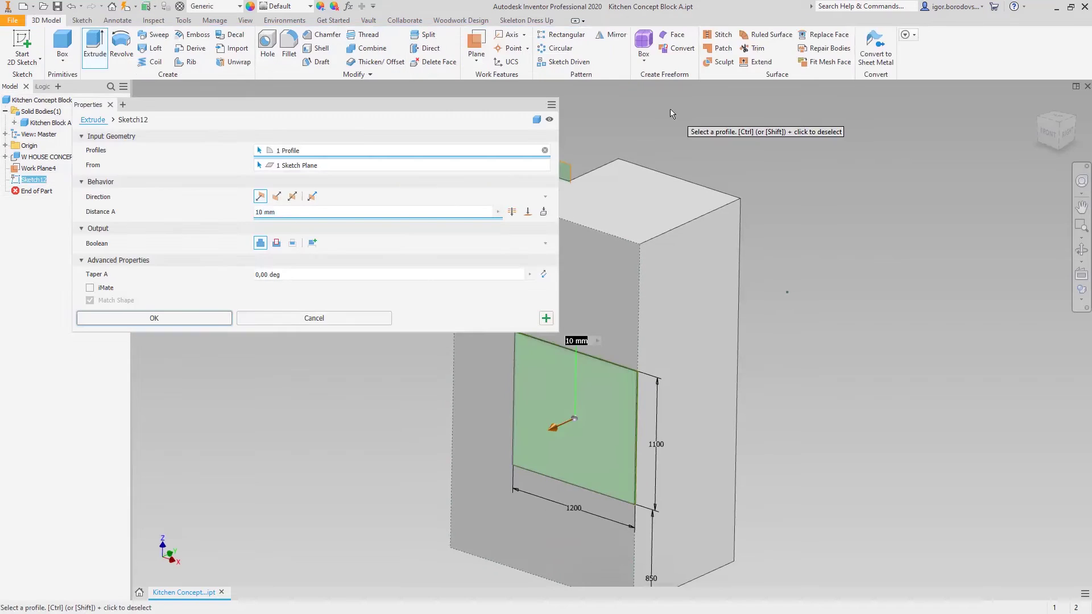
{"action": "middle_click_drag", "start_coordinate": [521, 153], "coordinate": [603, 155]}
{"action": "left_click", "coordinate": [276, 243]}
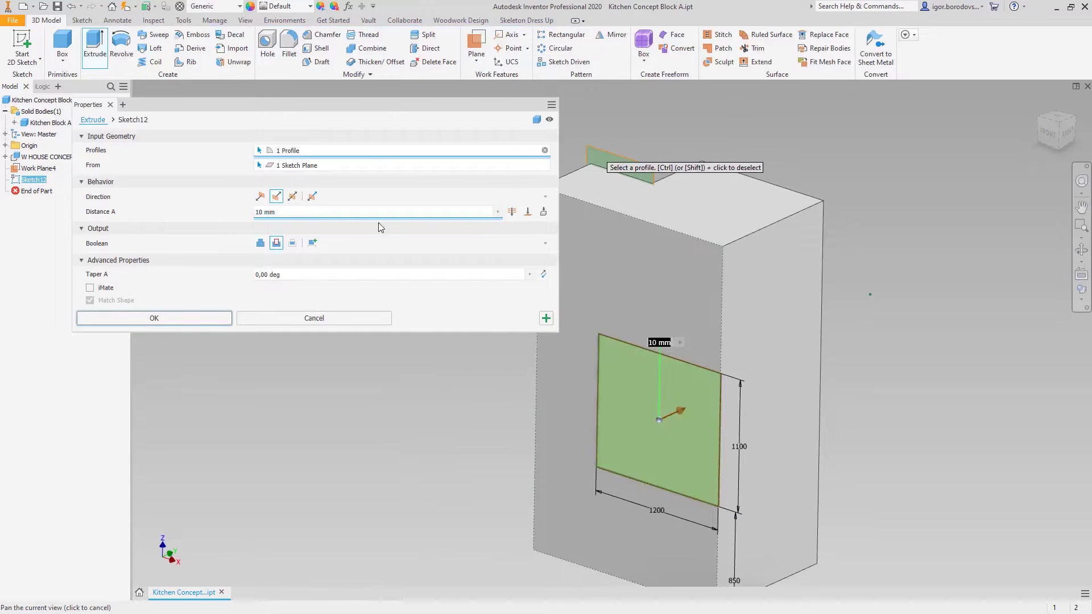
{"action": "left_click", "coordinate": [533, 213]}
{"action": "left_click", "coordinate": [627, 172]}
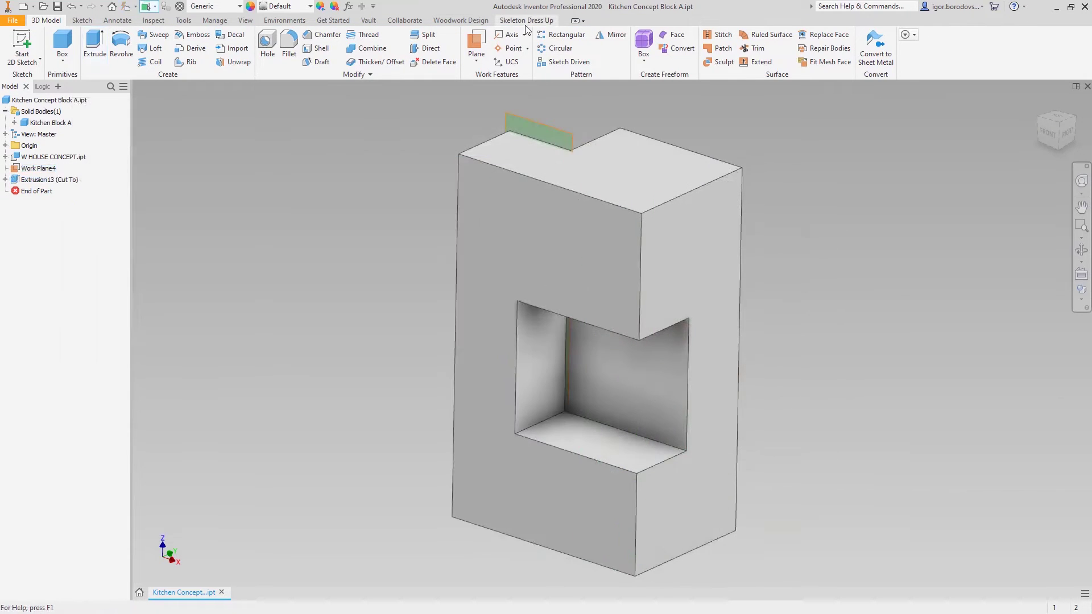
- Dress up the offset work plane of Kitchen Block A with a panel thickened outward by Facade_panel_thickness
{"action": "left_click", "coordinate": [526, 21]}
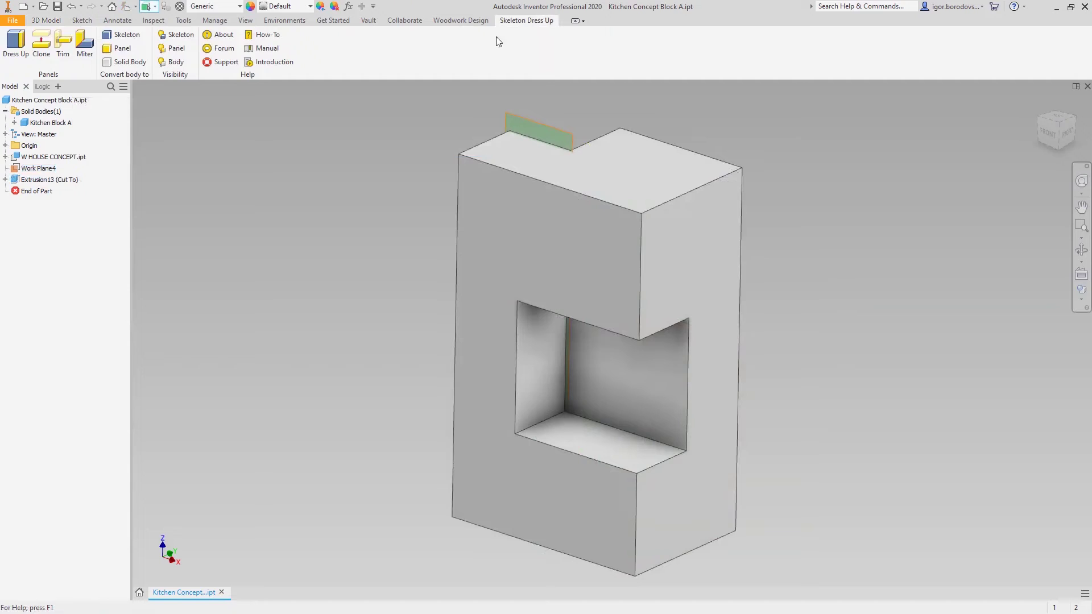
{"action": "left_click", "coordinate": [23, 54]}
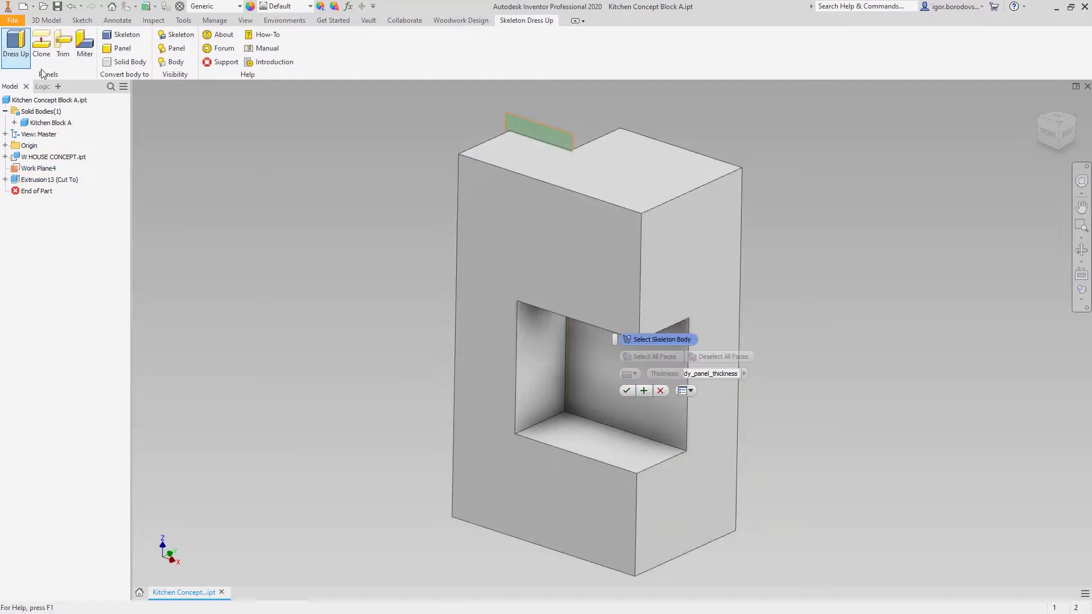
{"action": "left_click", "coordinate": [479, 206]}
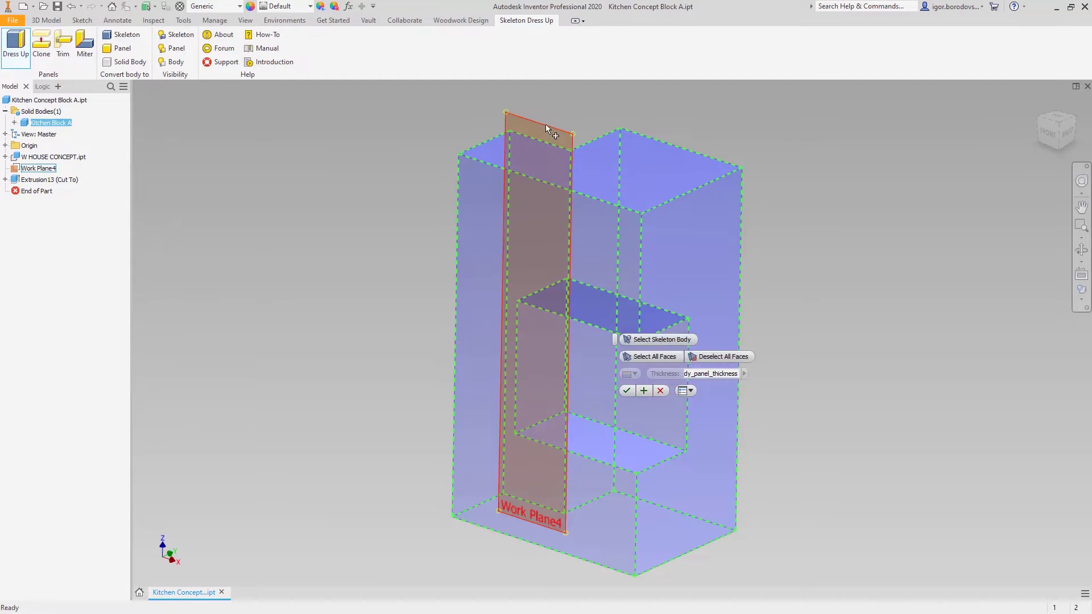
{"action": "left_click", "coordinate": [545, 126]}
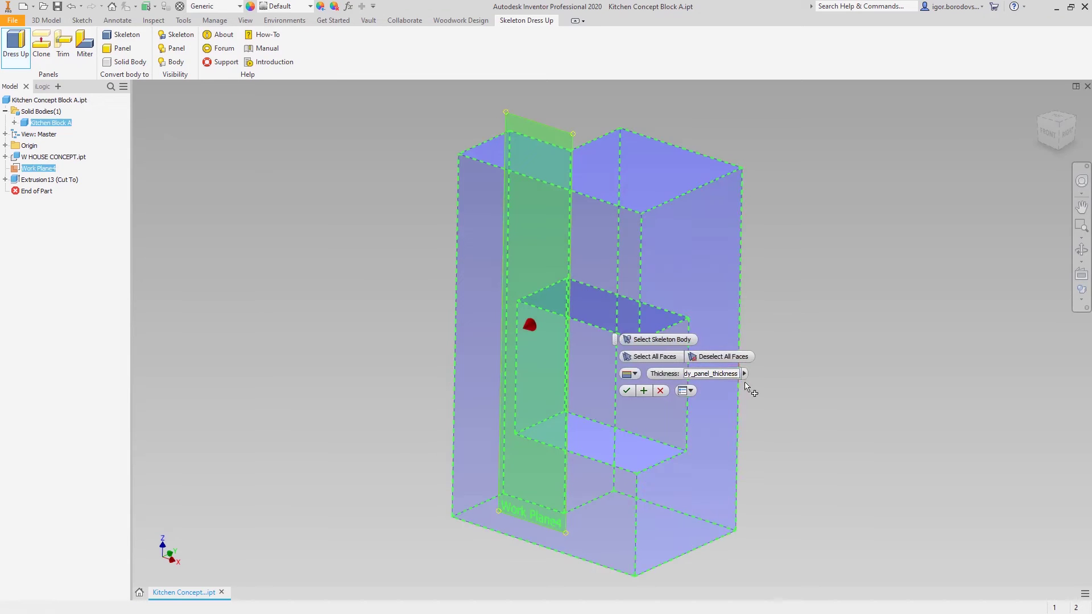
{"action": "left_click", "coordinate": [744, 374]}
{"action": "left_click", "coordinate": [775, 397]}
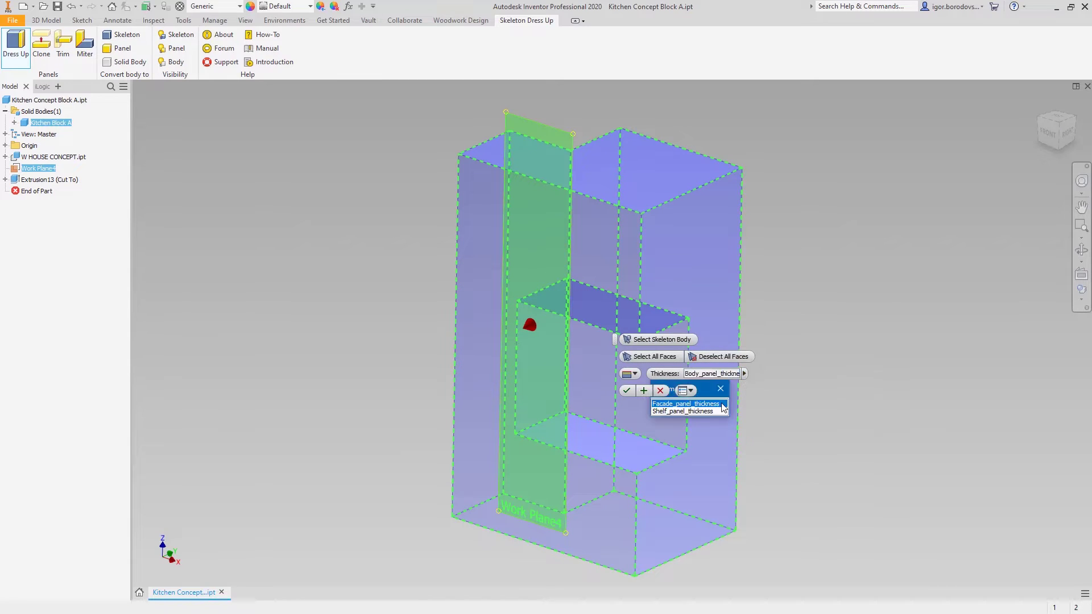
{"action": "left_click", "coordinate": [714, 405]}
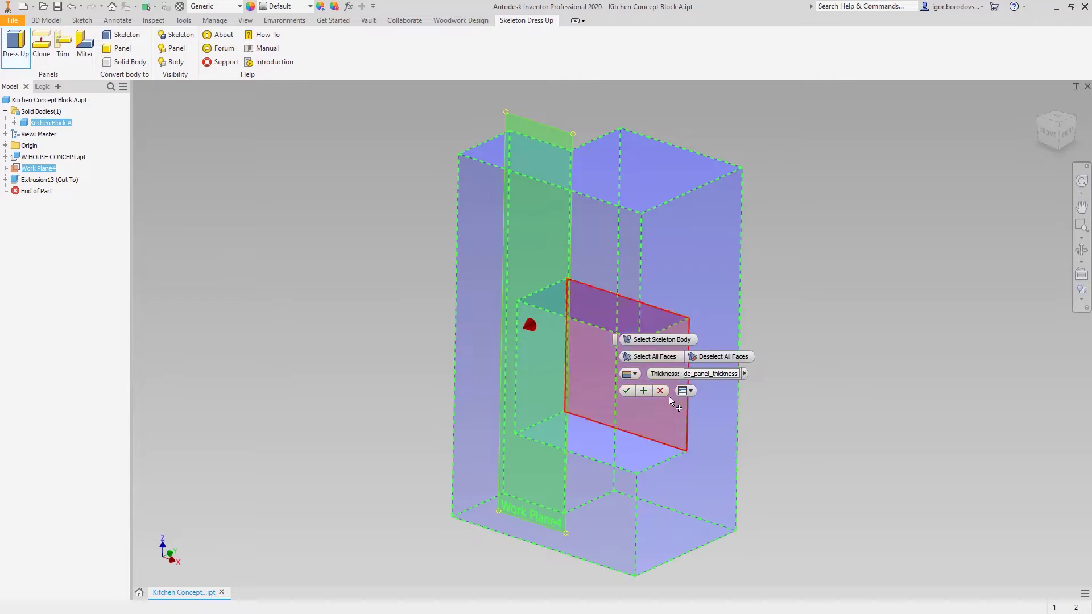
{"action": "left_click", "coordinate": [635, 374]}
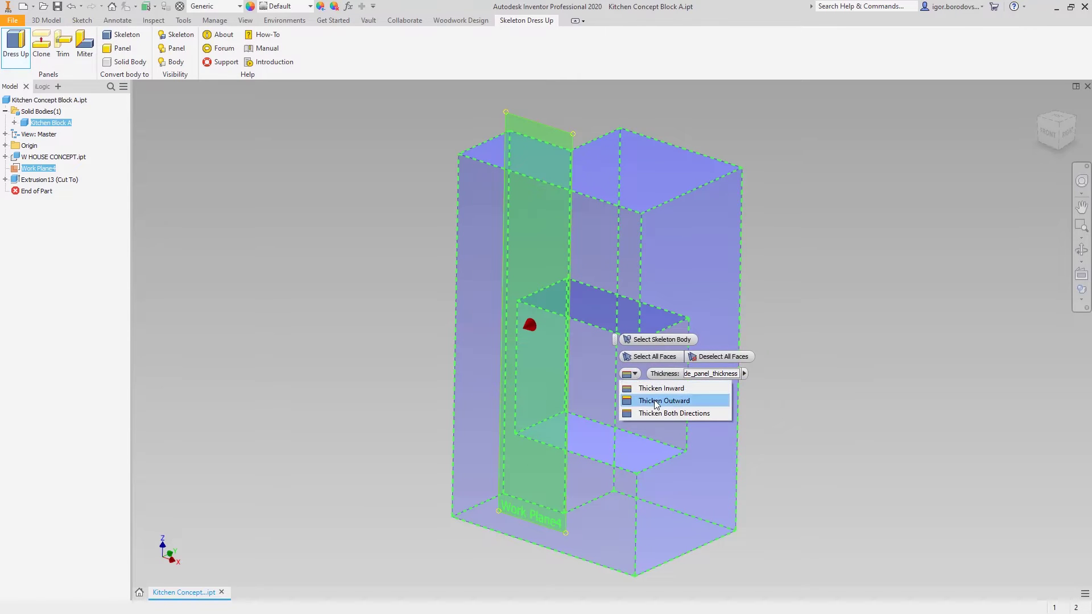
{"action": "left_click", "coordinate": [657, 402]}
{"action": "left_click", "coordinate": [646, 390]}
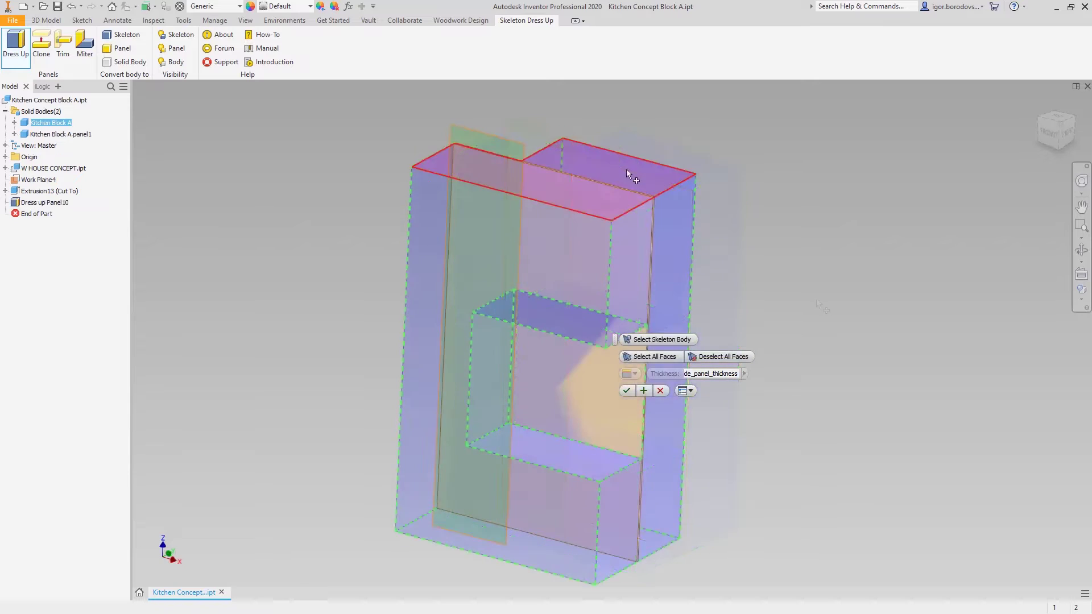
- Dress up the block's top, bottom, outer side and notch side faces with panels thickened inward by Facade_panel_thickness
{"action": "left_click", "coordinate": [626, 170]}
{"action": "middle_click_drag", "start_coordinate": [819, 160], "coordinate": [715, 165]}
{"action": "left_click", "coordinate": [573, 423]}
{"action": "middle_click_drag", "start_coordinate": [664, 528], "coordinate": [549, 537], "text": "shift"}
{"action": "left_click", "coordinate": [634, 373]}
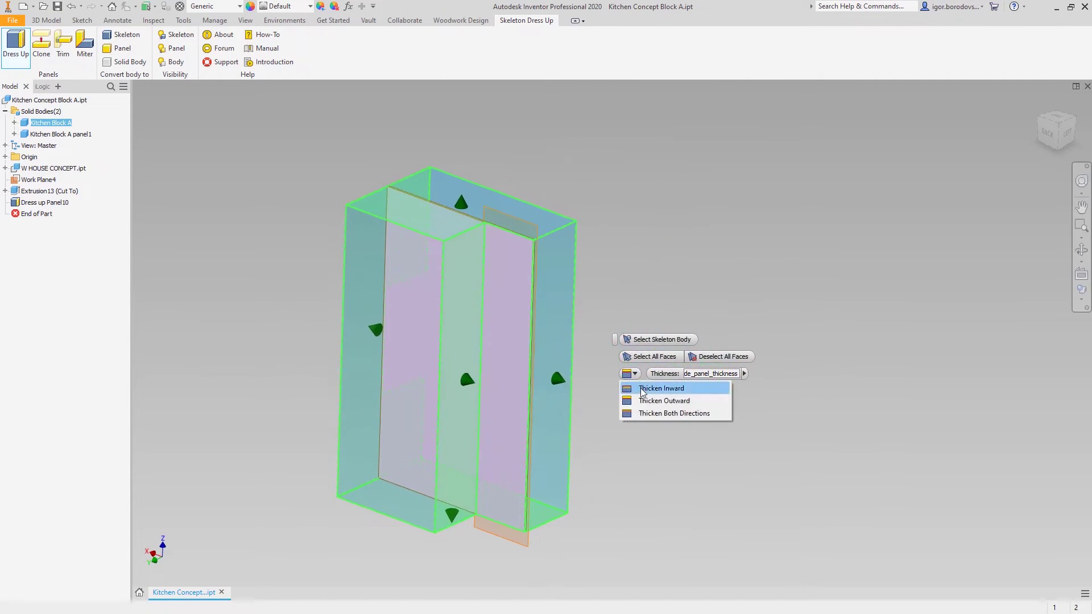
{"action": "left_click", "coordinate": [641, 389]}
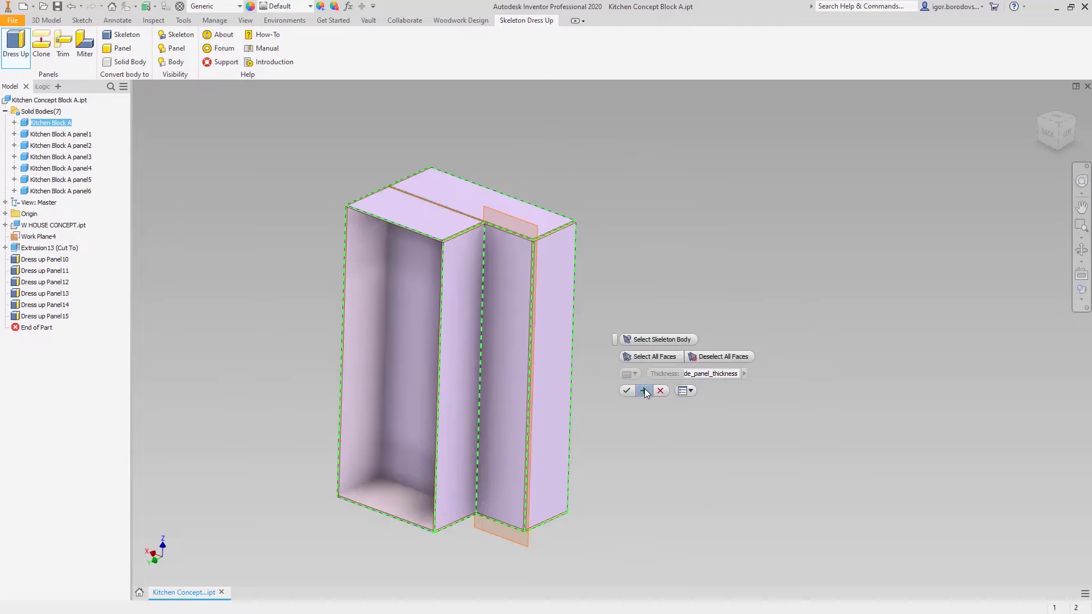
- Dress up the block's wide back face and large front face with inward panels of thickness Facade_panel_thickness+2
{"action": "left_click", "coordinate": [404, 346]}
{"action": "middle_click_drag", "start_coordinate": [629, 241], "coordinate": [629, 241], "text": "shift"}
{"action": "left_click", "coordinate": [483, 219]}
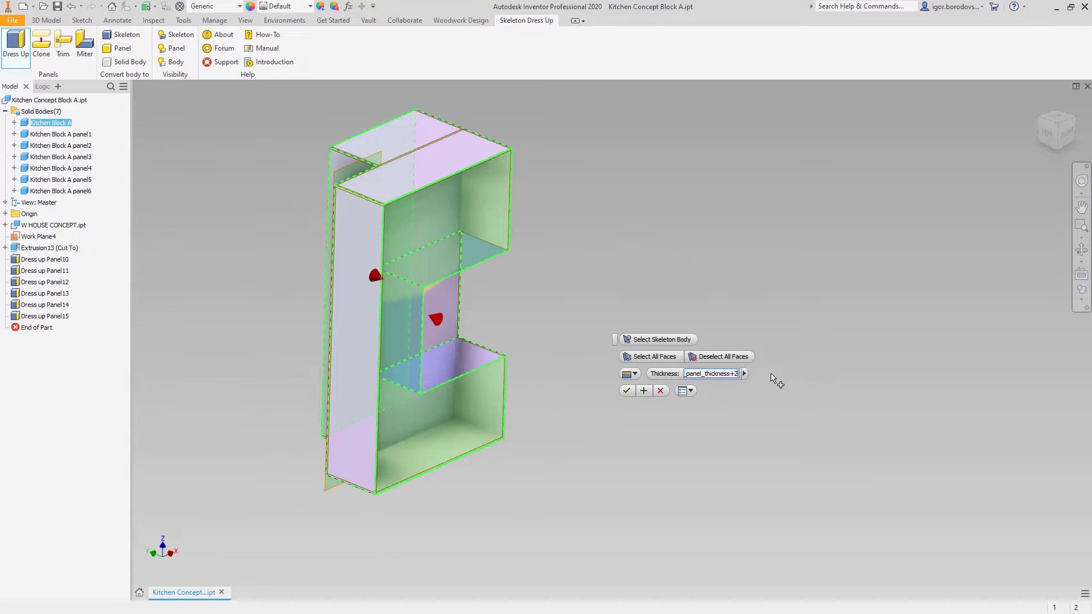
{"action": "left_click", "coordinate": [643, 390]}
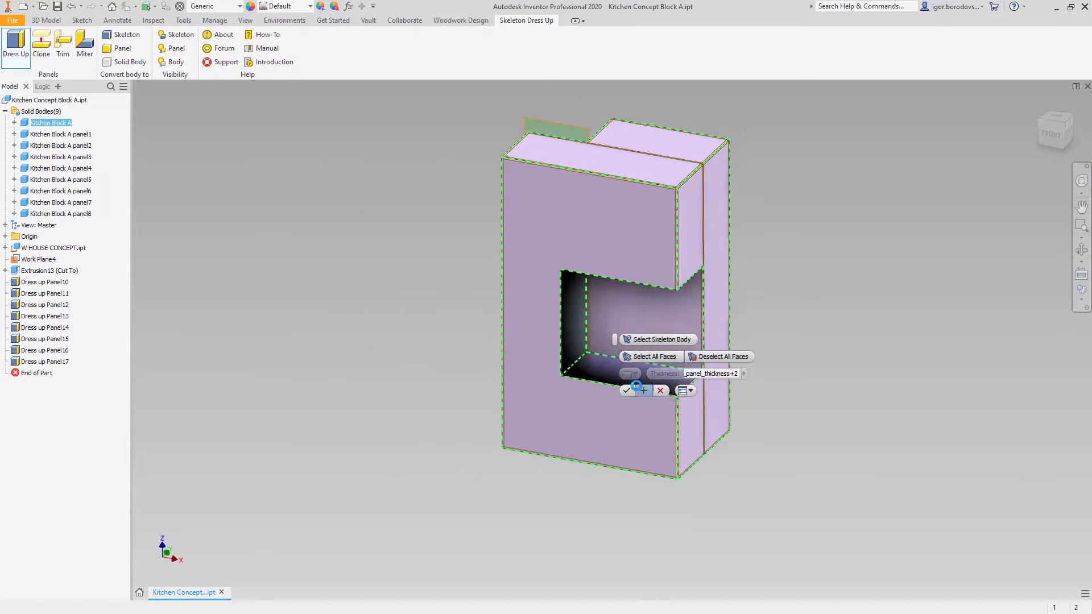
- Dress up the niche's back, bottom, top and inner side faces with panels thickened outward by Shelf_panel_thickness, and finish the command
{"action": "left_click", "coordinate": [538, 381]}
{"action": "left_click", "coordinate": [562, 349]}
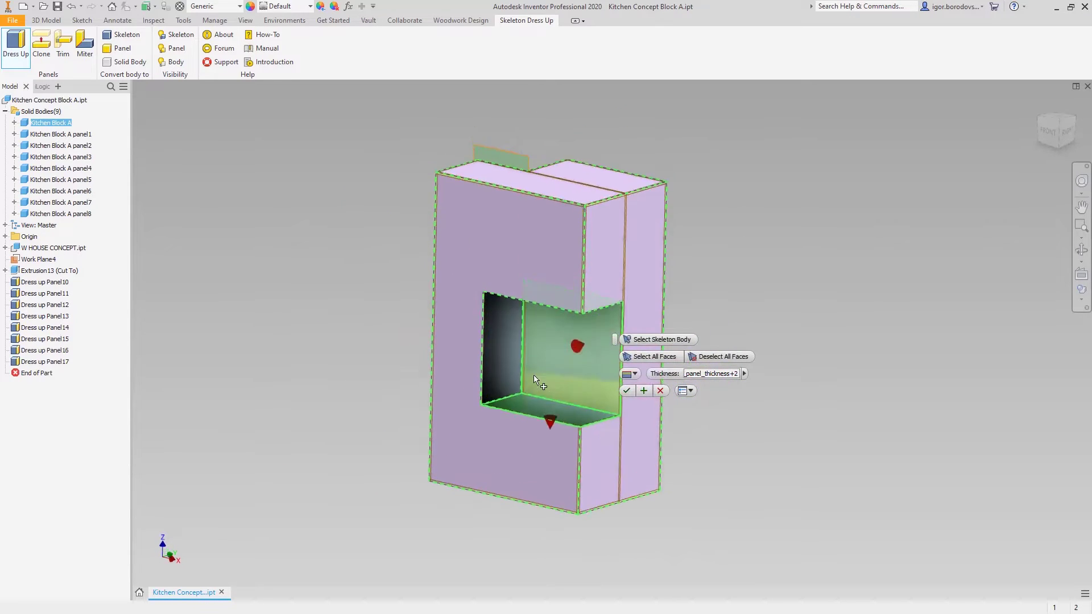
{"action": "left_click", "coordinate": [517, 373]}
{"action": "middle_click_drag", "start_coordinate": [518, 374], "coordinate": [564, 340], "text": "shift"}
{"action": "left_click", "coordinate": [630, 374]}
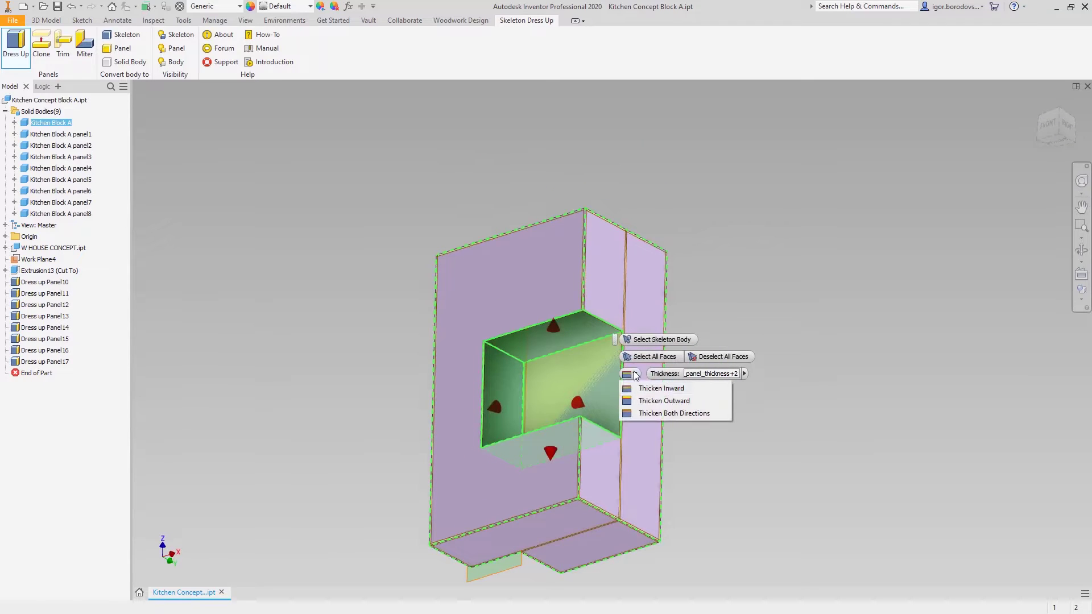
{"action": "left_click", "coordinate": [643, 402]}
{"action": "middle_click_drag", "start_coordinate": [682, 387], "coordinate": [703, 423], "text": "shift"}
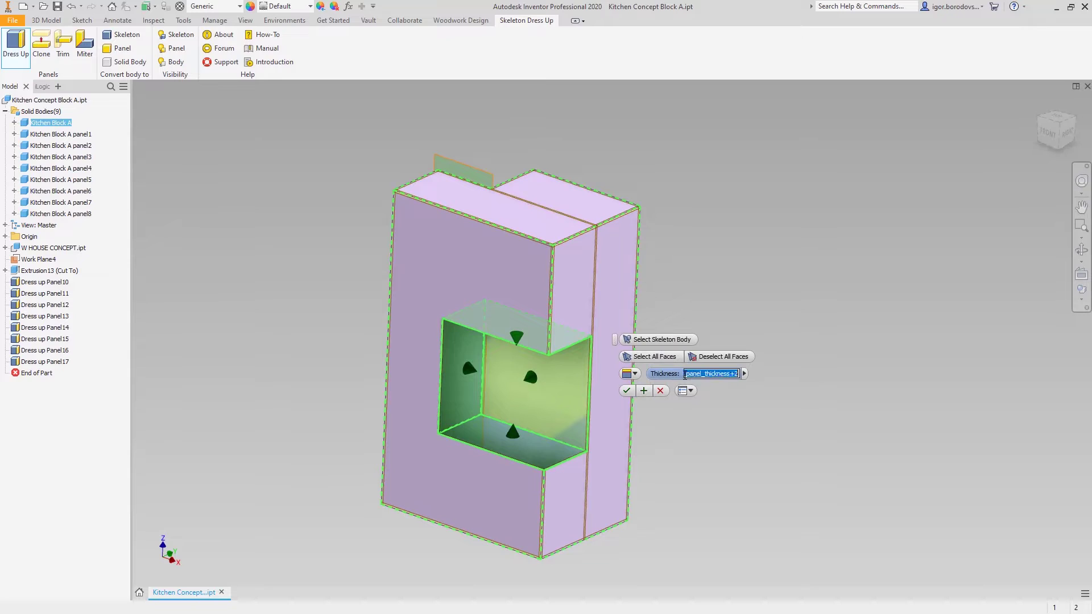
{"action": "left_click", "coordinate": [744, 374]}
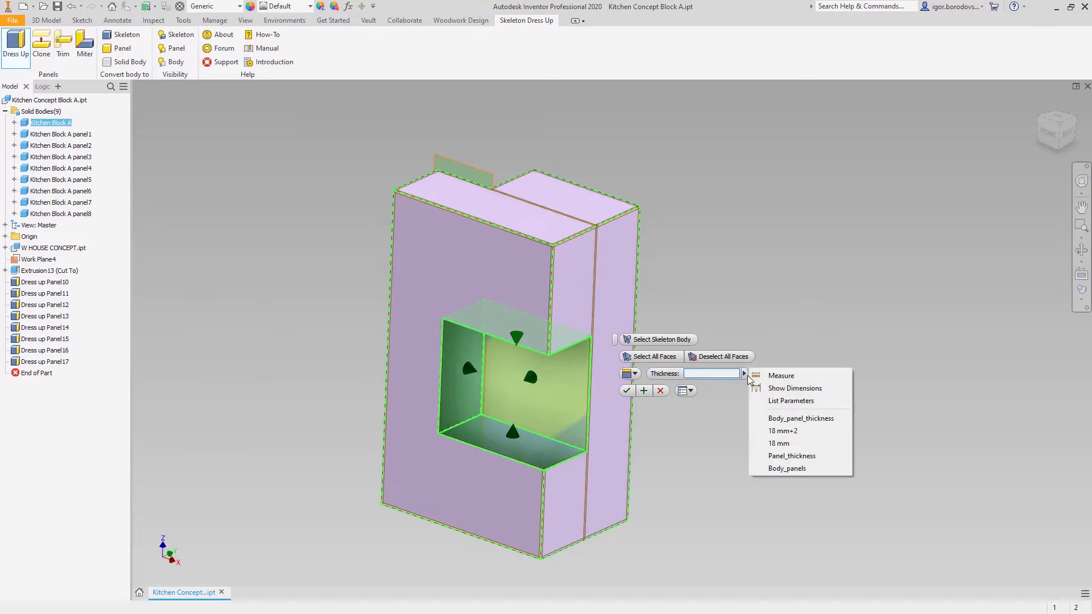
{"action": "left_click", "coordinate": [762, 401]}
{"action": "left_click", "coordinate": [712, 412]}
{"action": "left_click", "coordinate": [627, 390]}
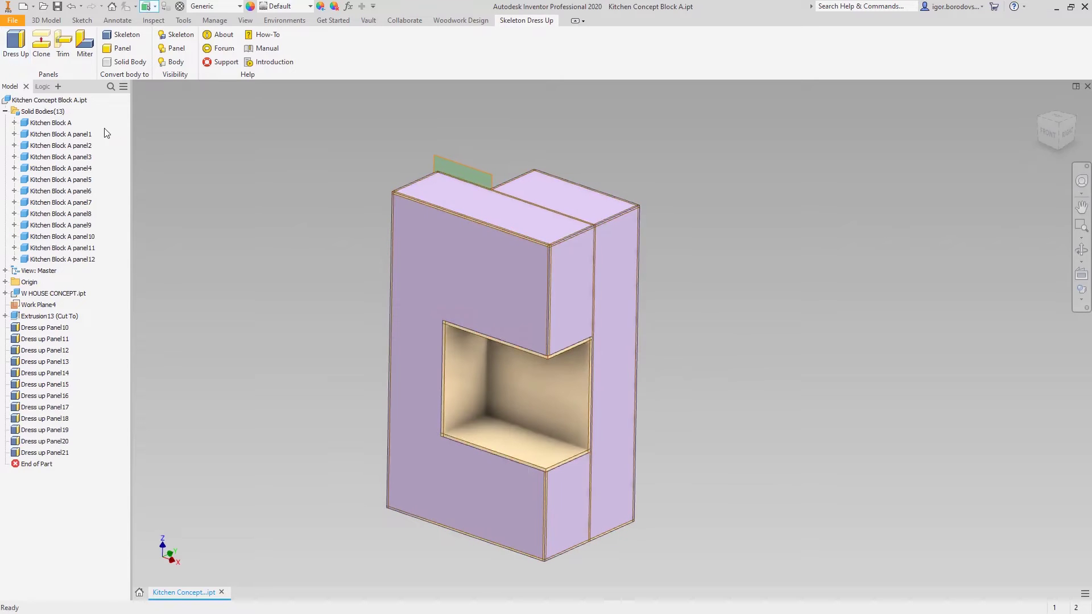
- Hide all bodies except Kitchen Block A and create a vertical work plane in line with the niche's inner side
{"action": "right_click", "coordinate": [73, 123]}
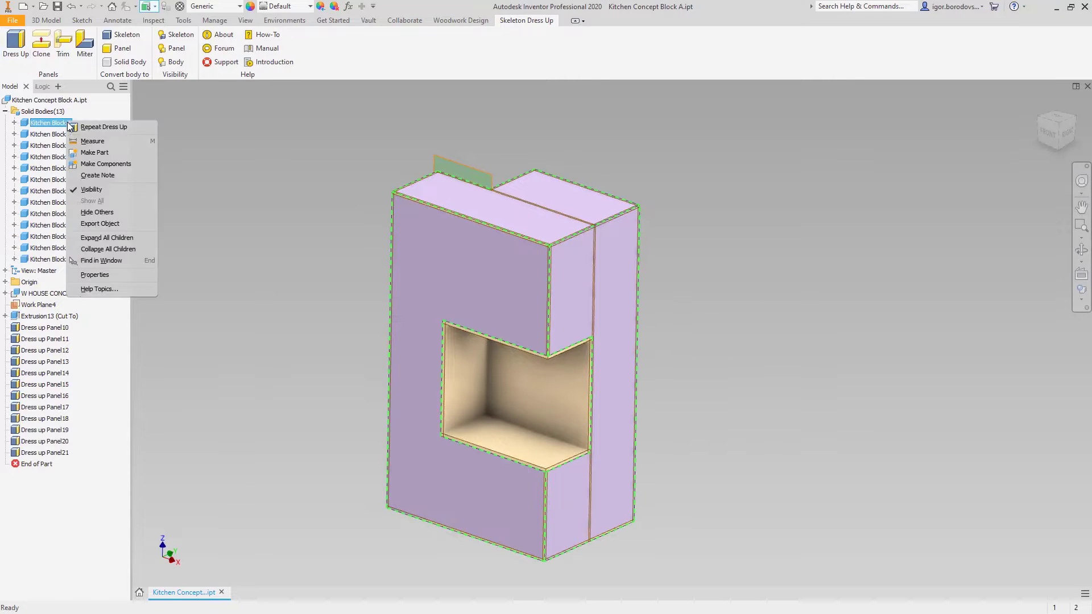
{"action": "left_click", "coordinate": [86, 213]}
{"action": "middle_click_drag", "start_coordinate": [227, 199], "coordinate": [843, 357], "text": "shift"}
{"action": "key", "text": "]"}
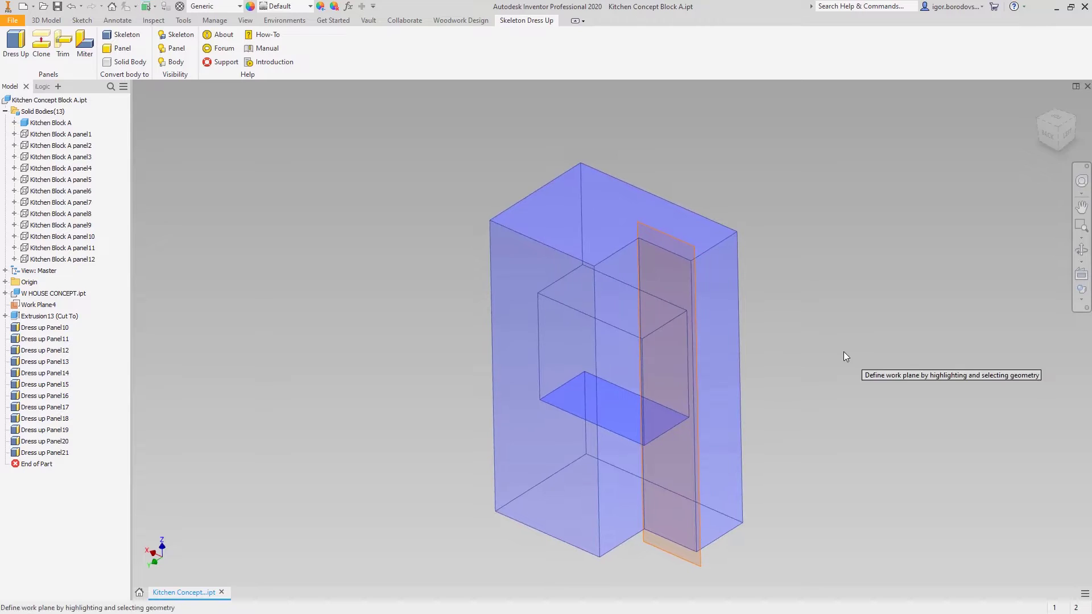
{"action": "left_click", "coordinate": [619, 427]}
{"action": "left_click", "coordinate": [640, 435]}
- Create a work plane midway between the new vertical plane and the block's outer side face at the niche opening
{"action": "key", "text": "]"}
{"action": "left_click", "coordinate": [688, 192]}
{"action": "middle_click_drag", "start_coordinate": [741, 152], "coordinate": [893, 169], "text": "shift"}
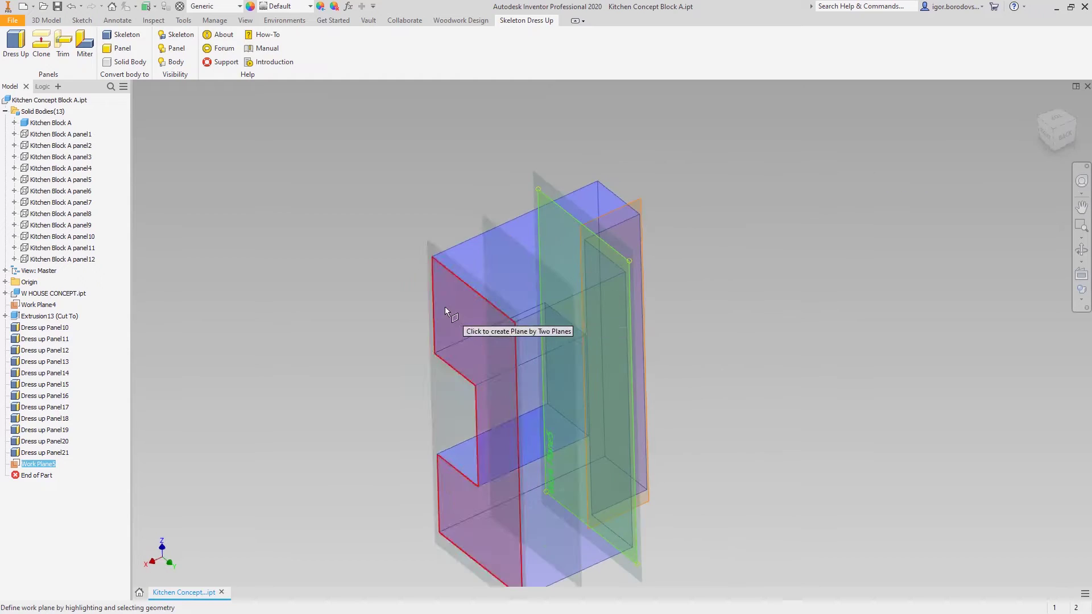
{"action": "left_click", "coordinate": [445, 305]}
{"action": "key", "text": "F6"}
{"action": "key", "text": "Escape"}
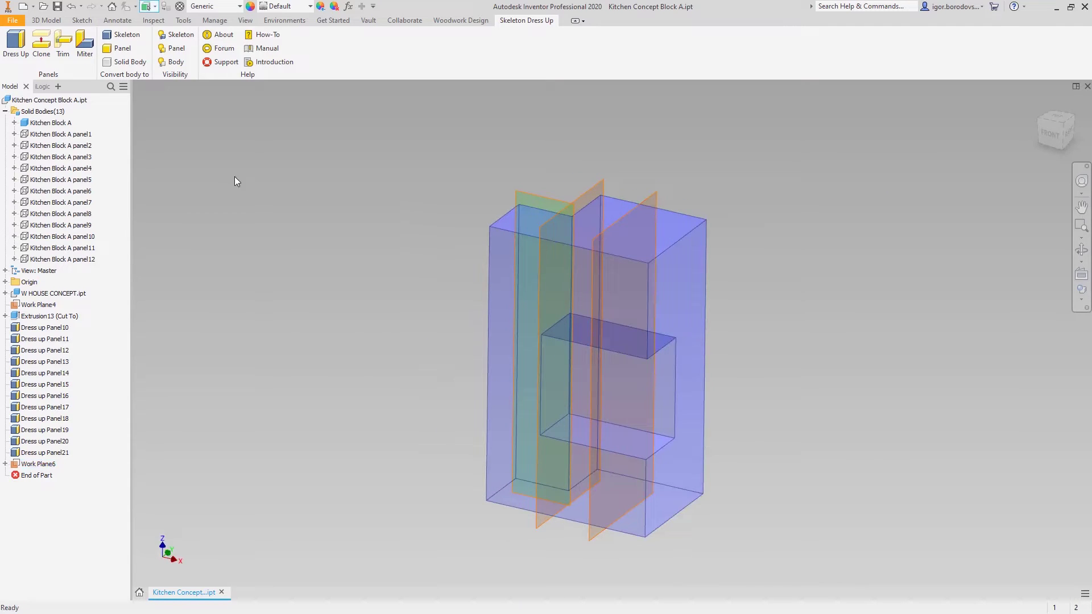
- Show panel1 and dress up the work plane at the niche's inner side with a partition panel of Facade_panel_thickness
{"action": "right_click", "coordinate": [76, 140]}
{"action": "left_click", "coordinate": [95, 187]}
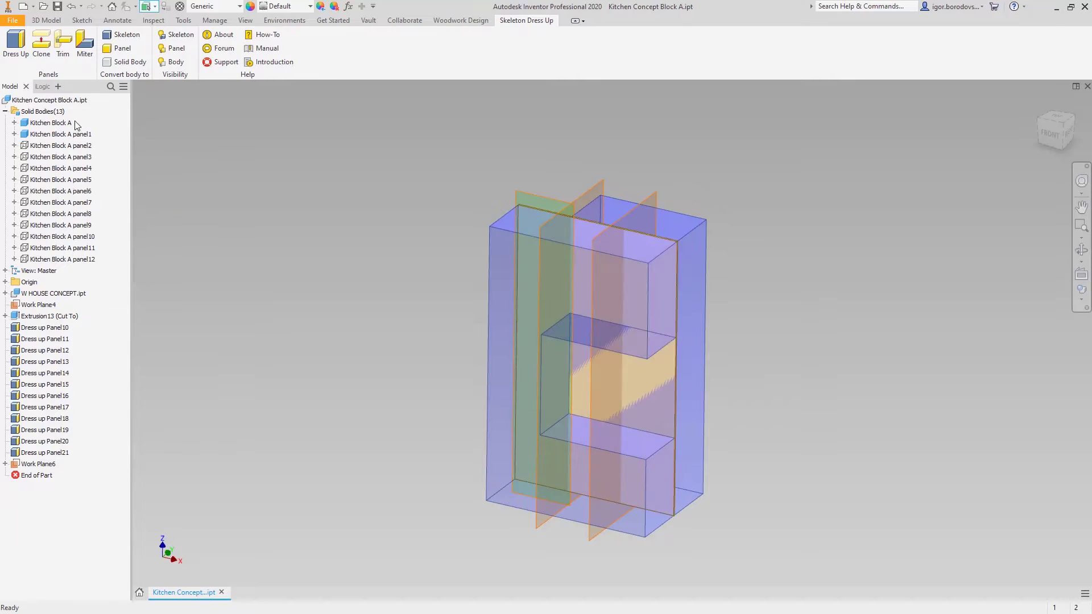
{"action": "left_click", "coordinate": [22, 52]}
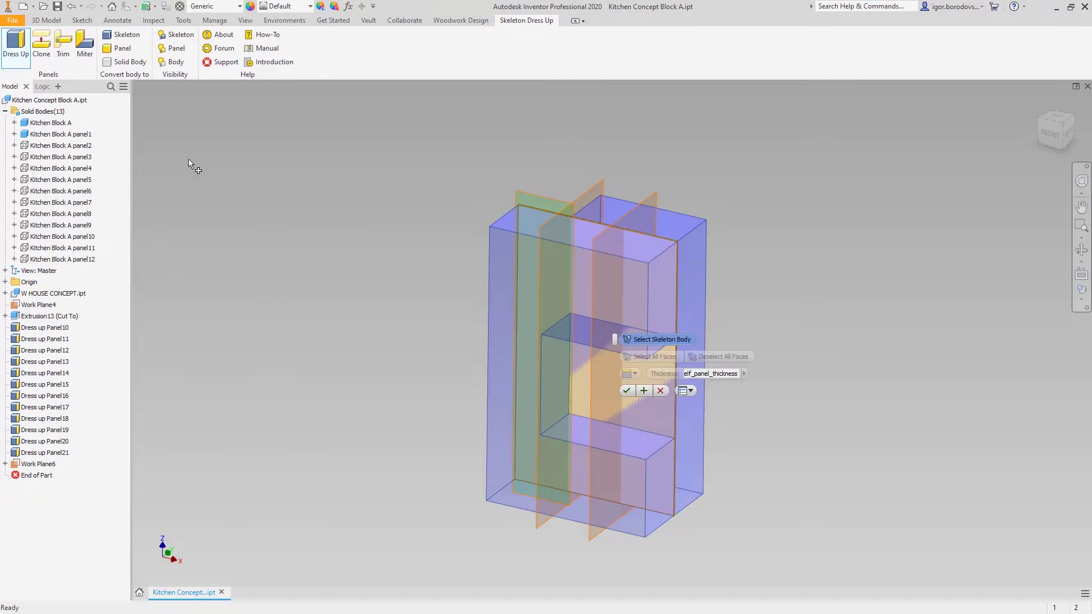
{"action": "left_click", "coordinate": [507, 258]}
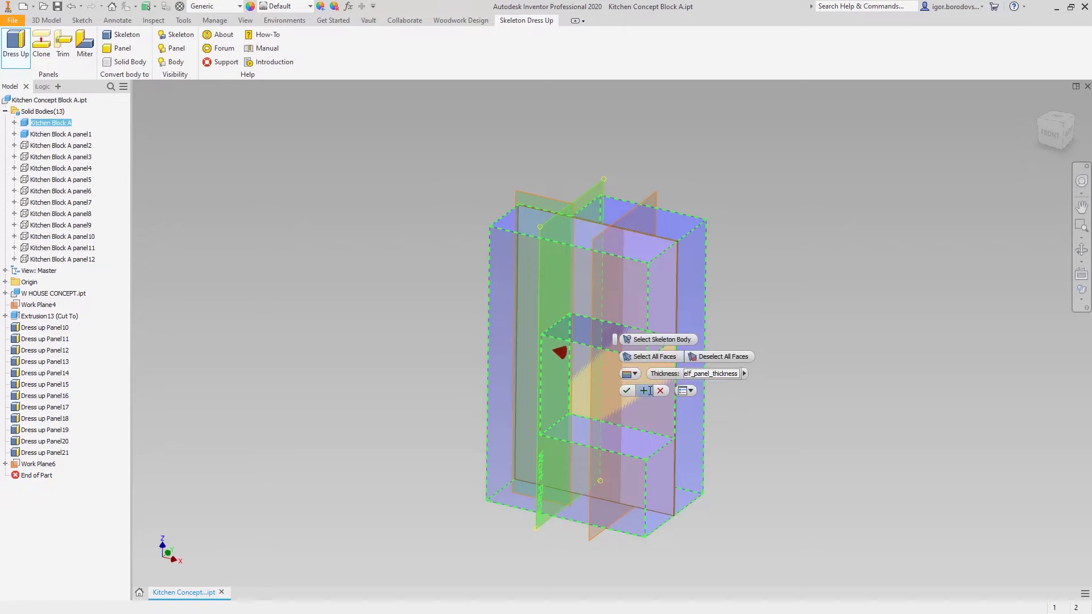
{"action": "middle_click_drag", "start_coordinate": [843, 238], "coordinate": [803, 238]}
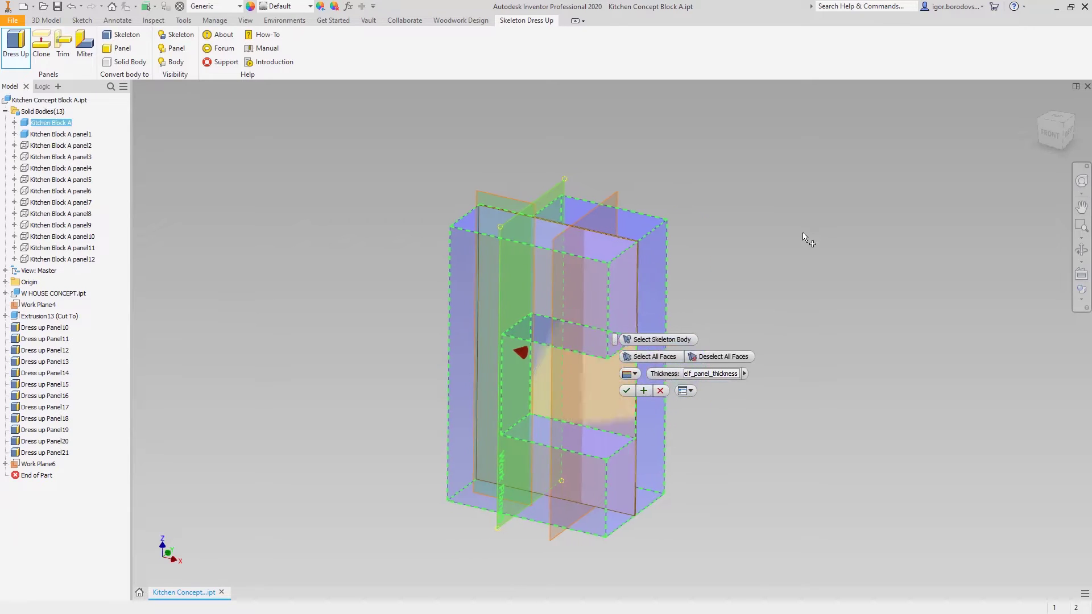
{"action": "left_click", "coordinate": [743, 374]}
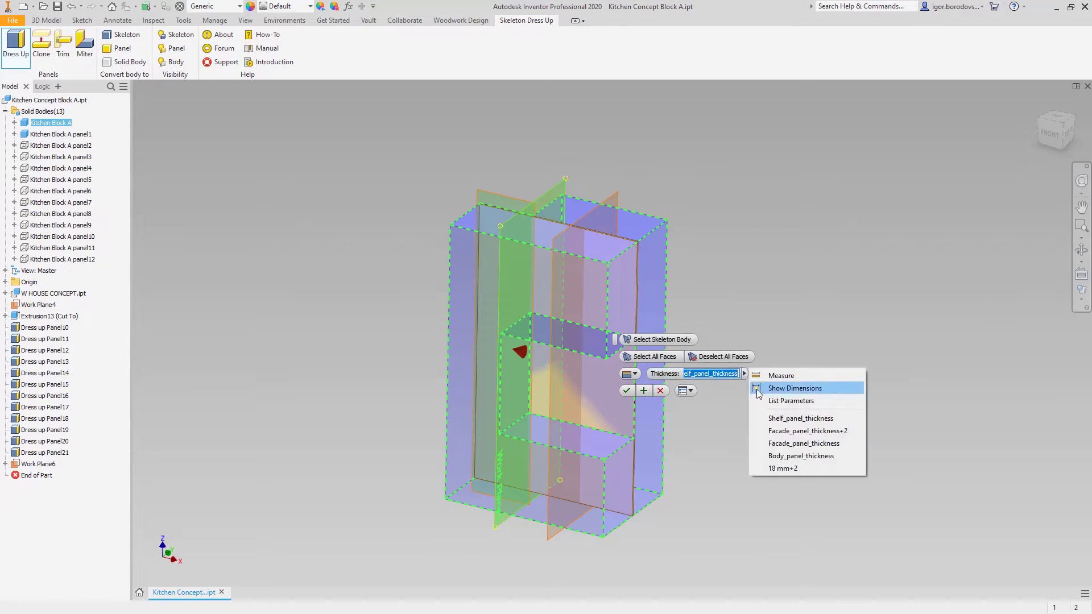
{"action": "left_click", "coordinate": [765, 448]}
{"action": "left_click", "coordinate": [644, 391]}
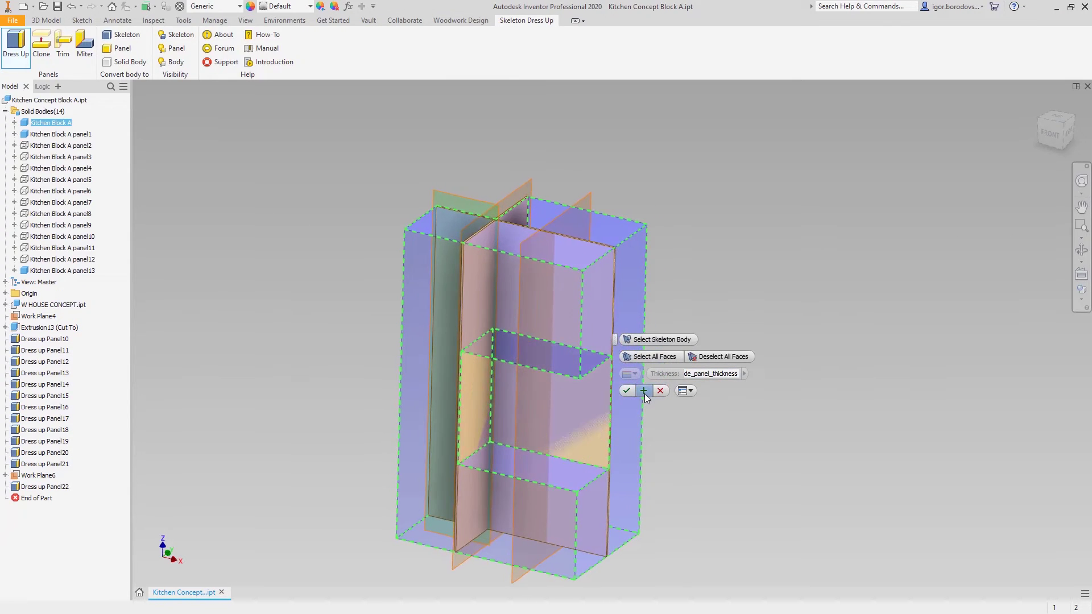
- Dress up the midway work plane with a Facade_panel_thickness panel thickened in both directions, and close the command
{"action": "left_click", "coordinate": [593, 197]}
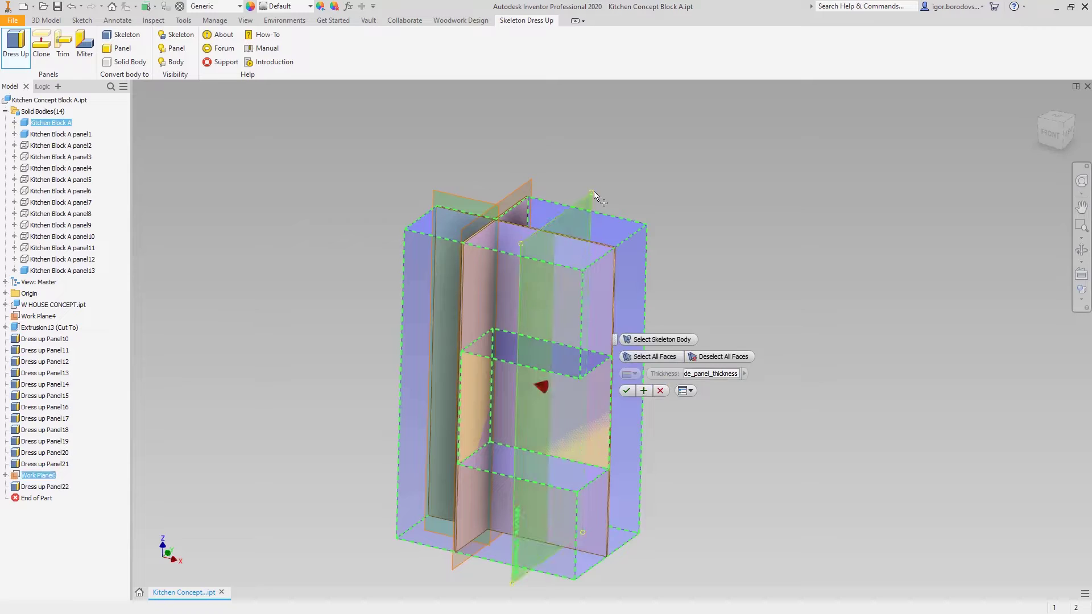
{"action": "left_click", "coordinate": [633, 374]}
{"action": "left_click", "coordinate": [646, 414]}
{"action": "left_click", "coordinate": [643, 391]}
{"action": "left_click", "coordinate": [660, 391]}
{"action": "middle_click_drag", "start_coordinate": [690, 354], "coordinate": [675, 329]}
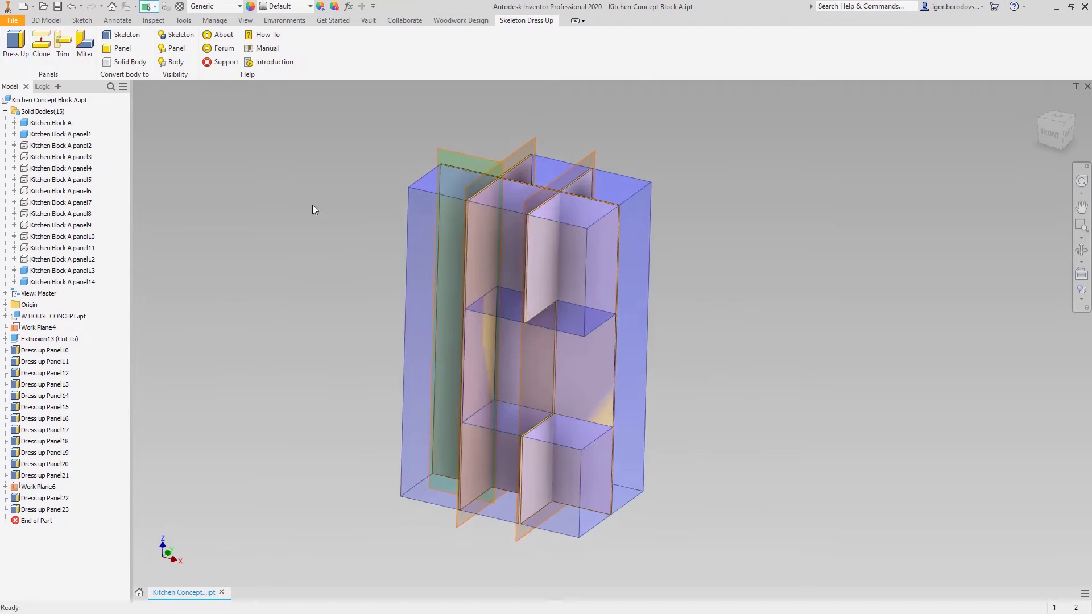
- Show all bodies again and hide the Kitchen Block A skeleton body
{"action": "right_click", "coordinate": [295, 198]}
{"action": "left_click", "coordinate": [301, 322]}
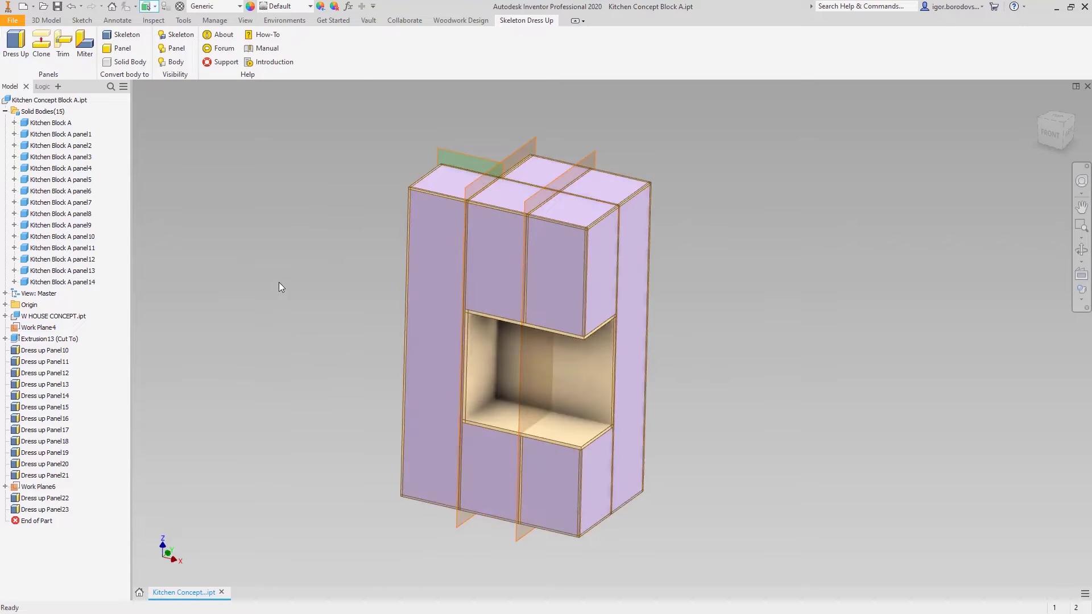
{"action": "right_click", "coordinate": [61, 124]}
{"action": "left_click", "coordinate": [79, 192]}
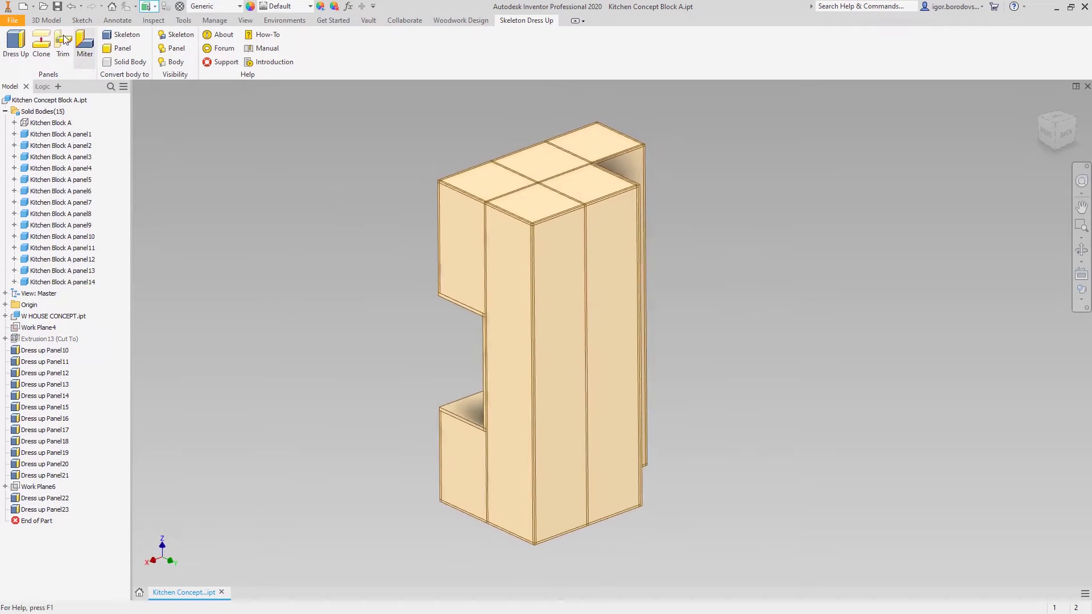
- Start a 2D sketch on the top face of the niche floor and slice the graphics at the sketch plane
{"action": "left_click", "coordinate": [46, 21]}
{"action": "left_click", "coordinate": [22, 46]}
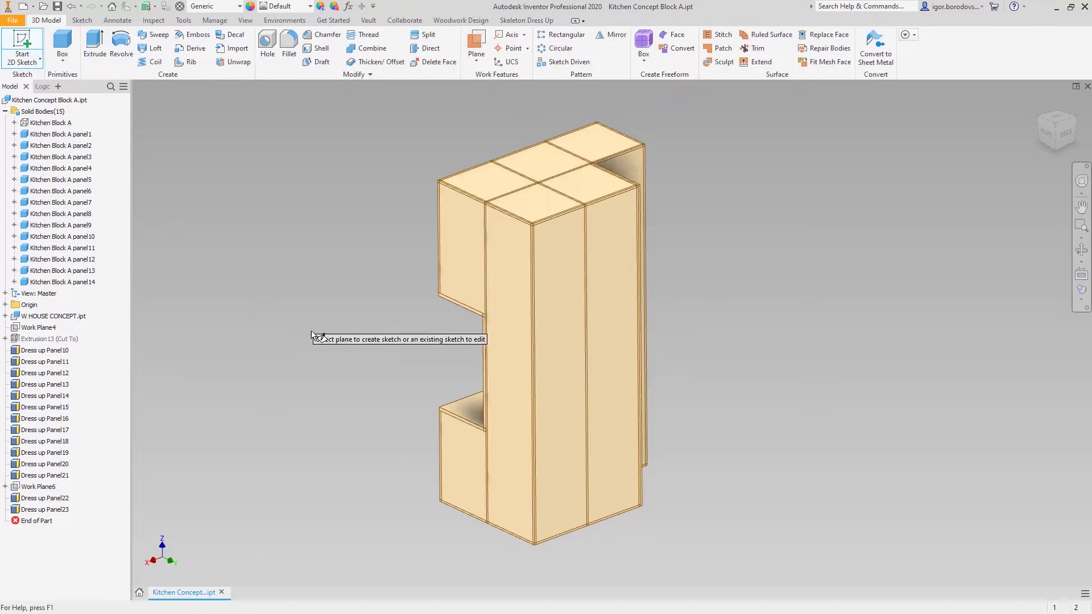
{"action": "left_click", "coordinate": [463, 413]}
{"action": "right_click", "coordinate": [517, 186]}
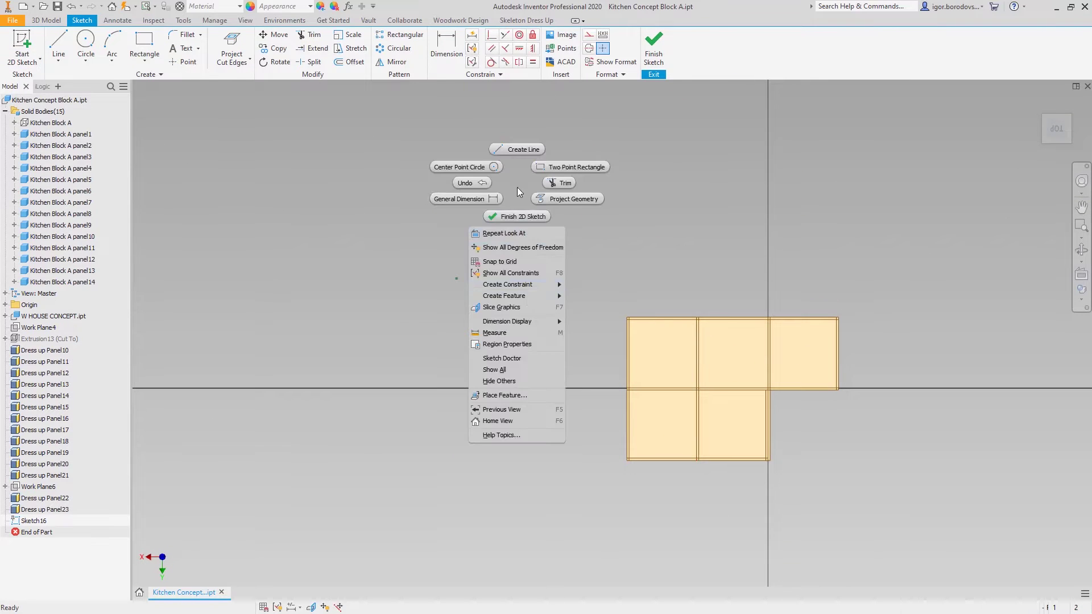
{"action": "left_click", "coordinate": [532, 308]}
{"action": "key", "text": "F2"}
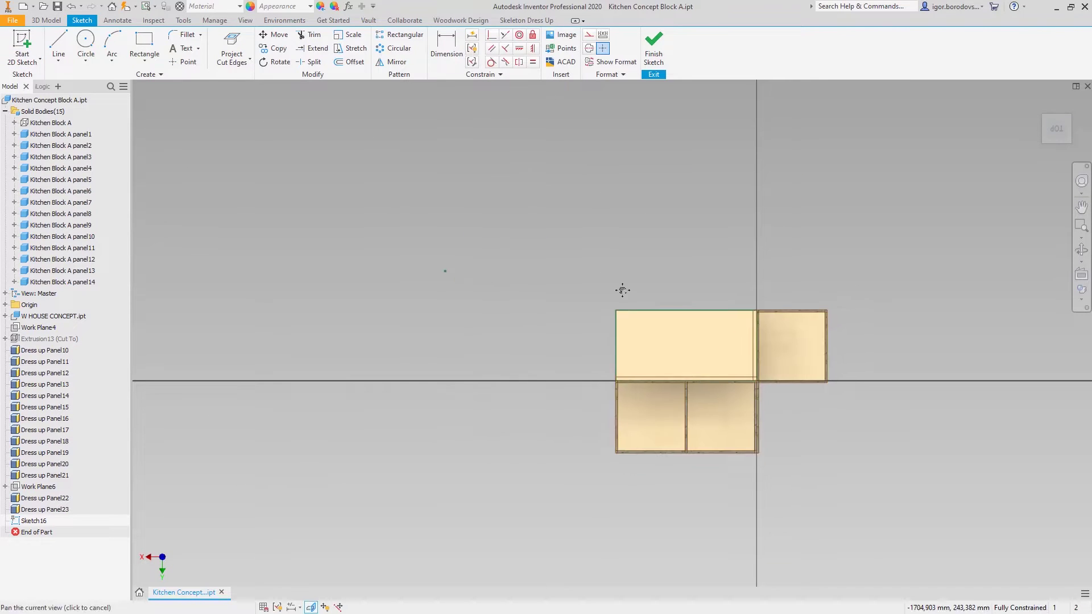
{"action": "middle_click_drag", "start_coordinate": [641, 299], "coordinate": [529, 272]}
{"action": "middle_click", "coordinate": [348, 162]}
{"action": "middle_click", "coordinate": [348, 162]}
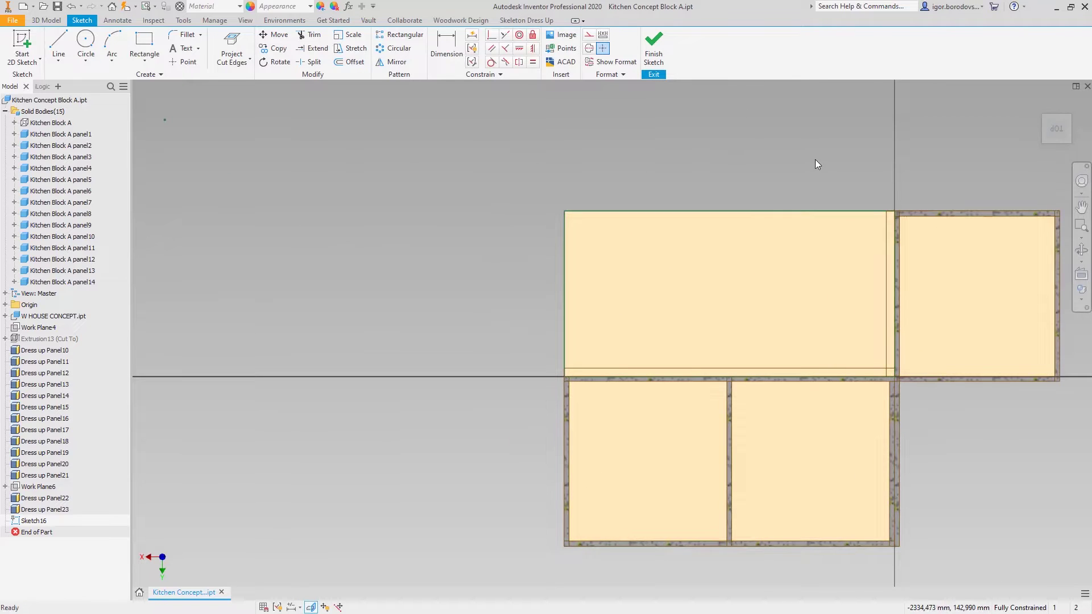
{"action": "middle_click_drag", "start_coordinate": [812, 164], "coordinate": [641, 148]}
- Sketch a rectangle between the inner corners of the tall compartment beside the niche
{"action": "right_click", "coordinate": [819, 485]}
{"action": "left_click", "coordinate": [855, 463]}
{"action": "left_click", "coordinate": [728, 203]}
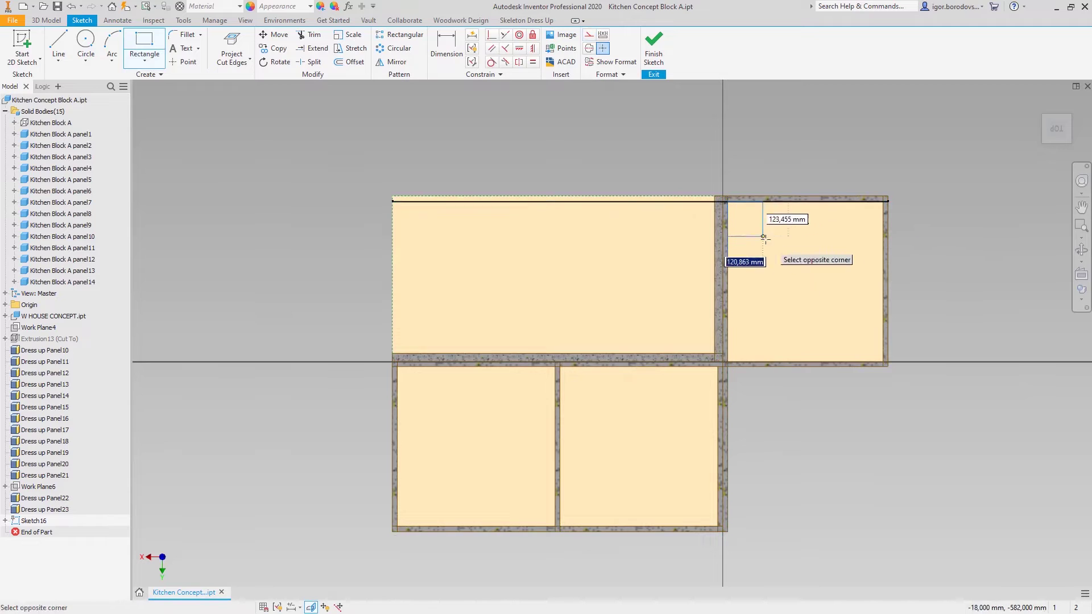
{"action": "left_click", "coordinate": [883, 362]}
{"action": "key", "text": "Escape"}
- Sketch a second rectangle filling the outer compartment behind the niche up to its partition, and finish the sketch
{"action": "right_click", "coordinate": [904, 487]}
{"action": "left_click", "coordinate": [943, 471]}
{"action": "left_click", "coordinate": [397, 367]}
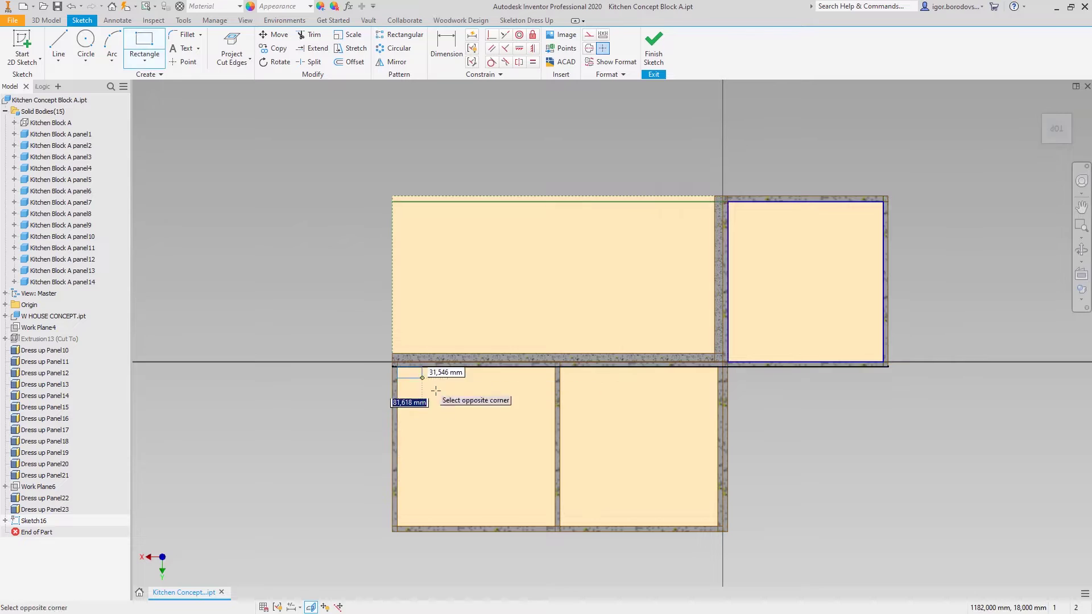
{"action": "left_click", "coordinate": [555, 526]}
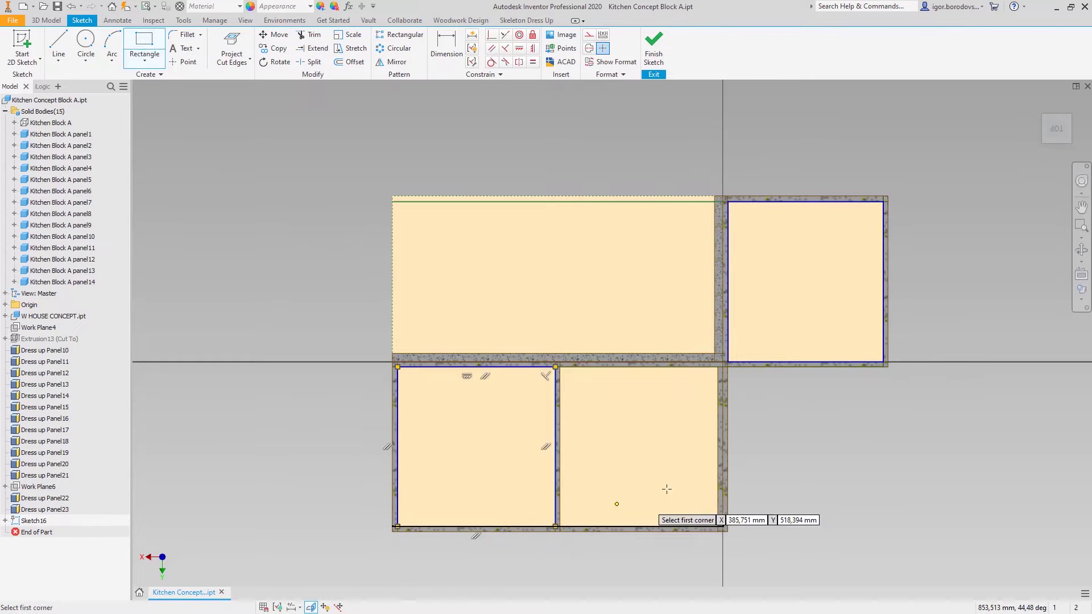
{"action": "left_click", "coordinate": [653, 46]}
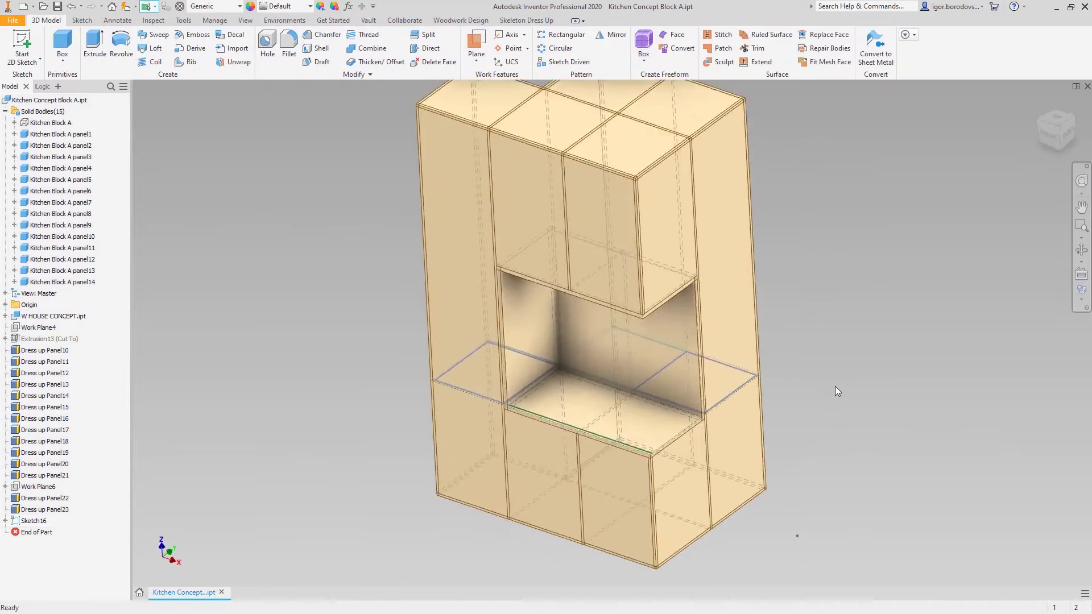
- Extrude the rectangle in the tall compartment beside the niche as a new solid with distance Facade_panel_thickness
{"action": "key", "text": "e"}
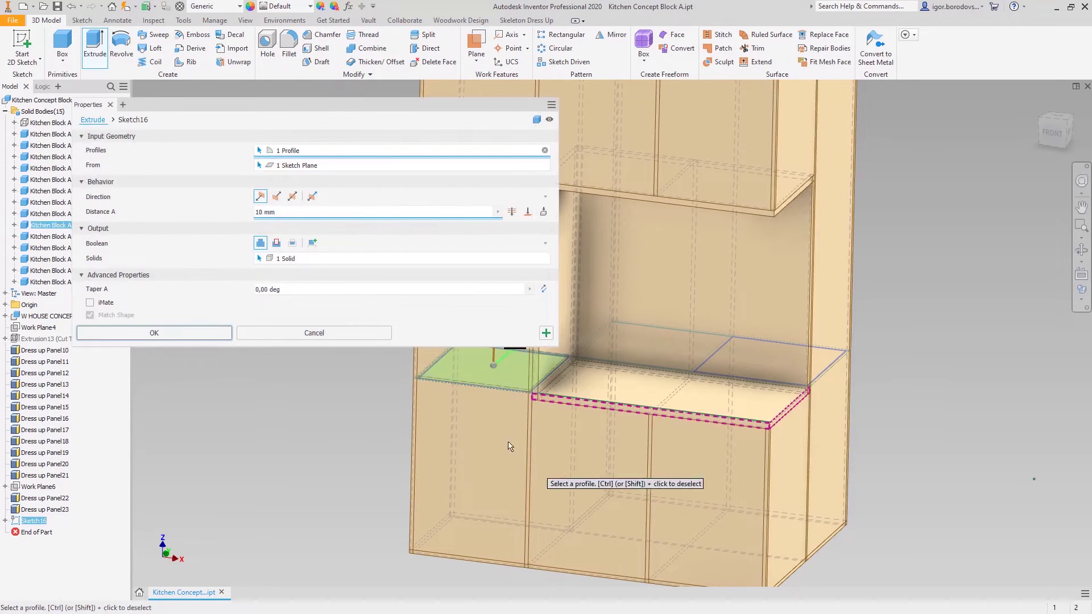
{"action": "left_click", "coordinate": [313, 244]}
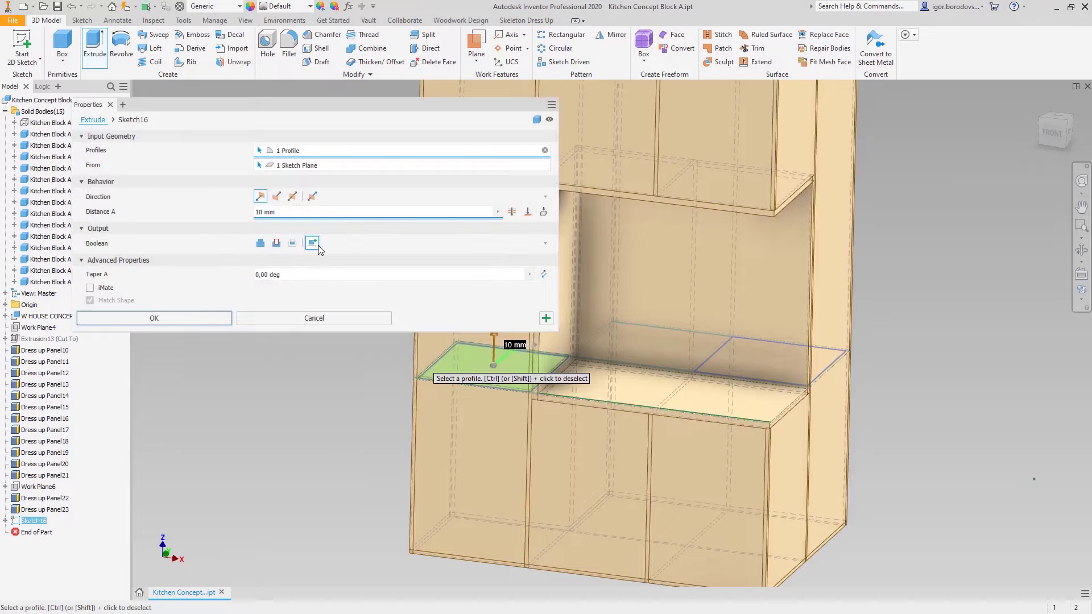
{"action": "left_click", "coordinate": [498, 212]}
{"action": "left_click", "coordinate": [467, 238]}
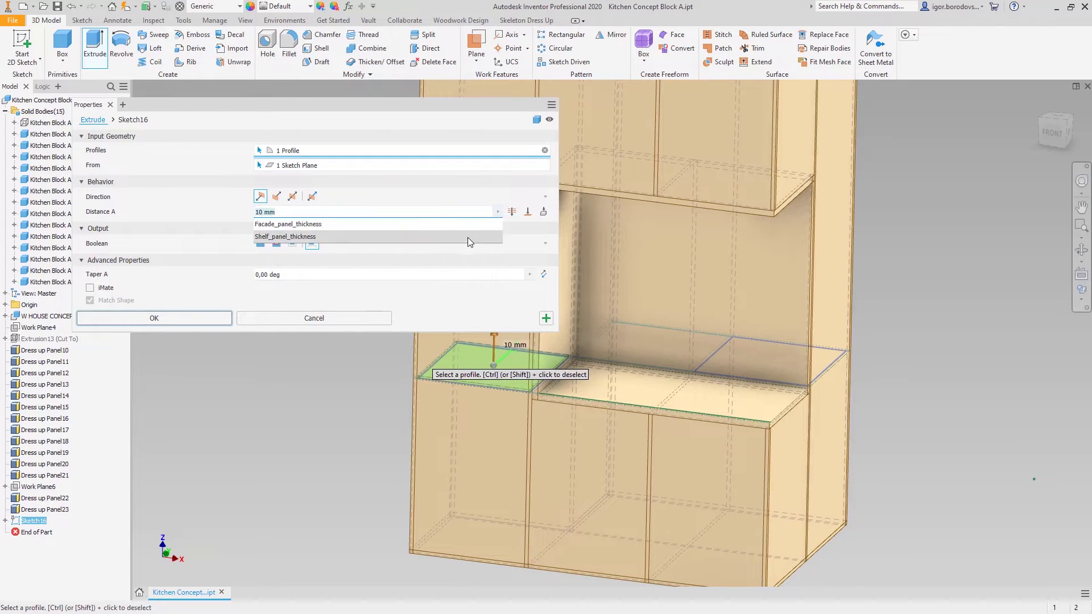
{"action": "left_click", "coordinate": [377, 225]}
- Extrude the rectangle in the compartment behind the niche as a new solid by Facade_panel_thickness
{"action": "left_click", "coordinate": [98, 50]}
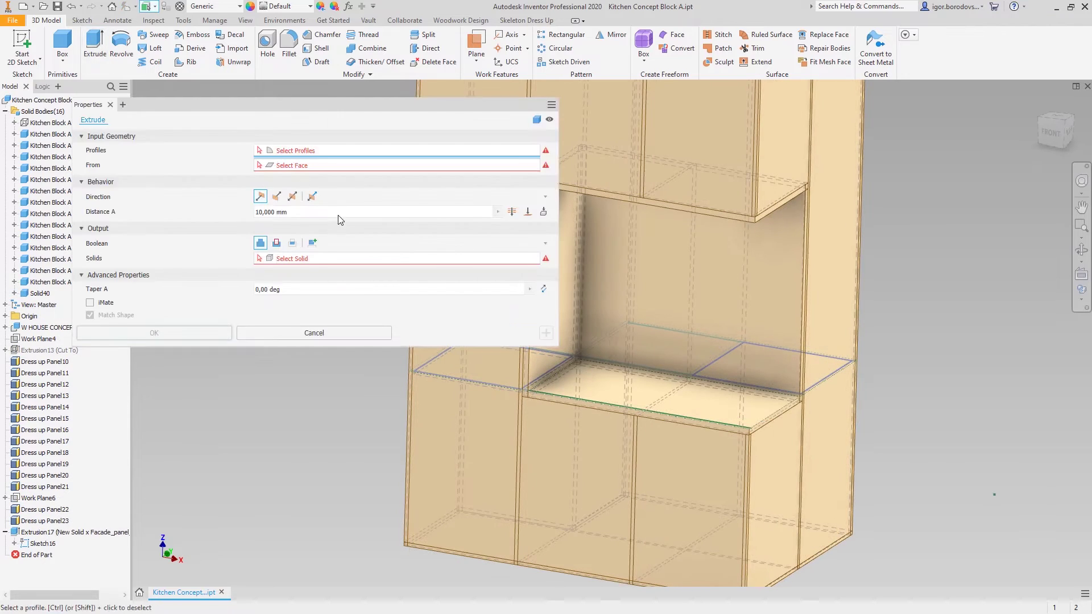
{"action": "left_click", "coordinate": [755, 373]}
{"action": "key", "text": "Return"}
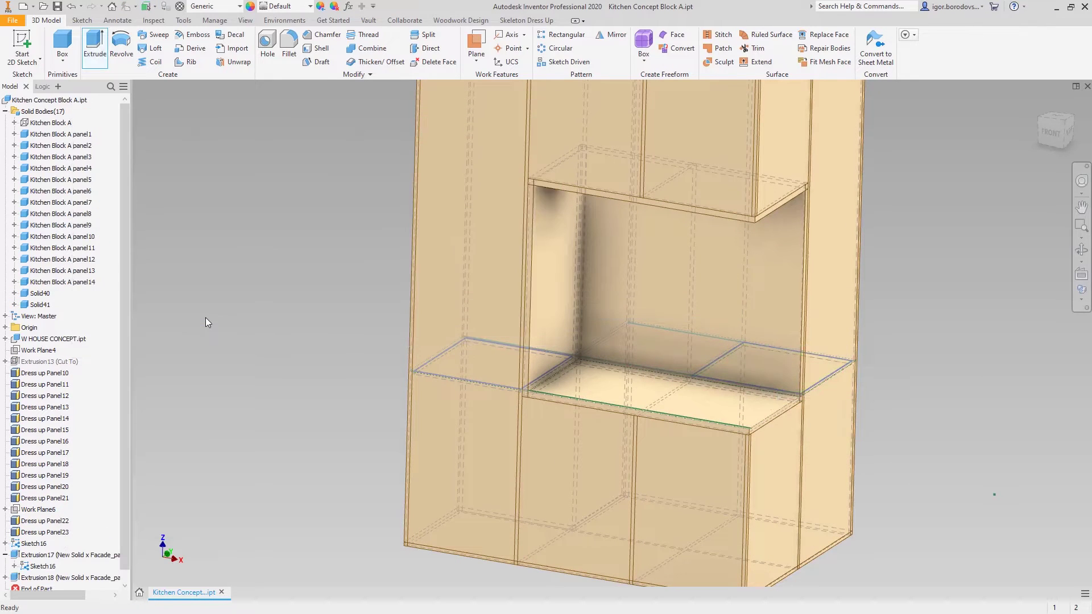
- Hide all bodies and make only Kitchen Block A panel1, panel13 and panel14 visible
{"action": "right_click", "coordinate": [183, 148]}
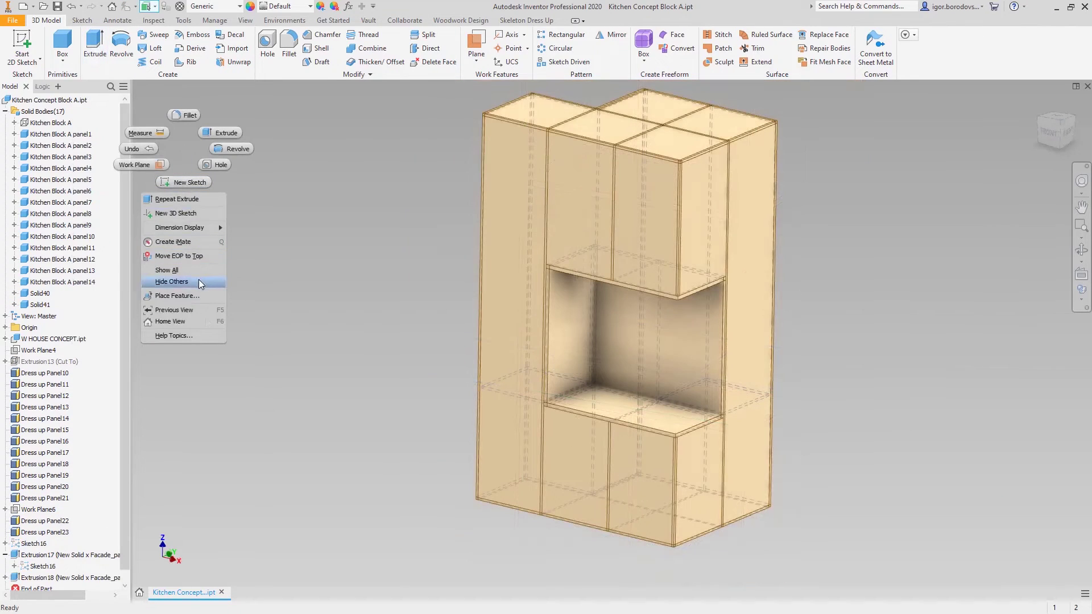
{"action": "left_click", "coordinate": [200, 280]}
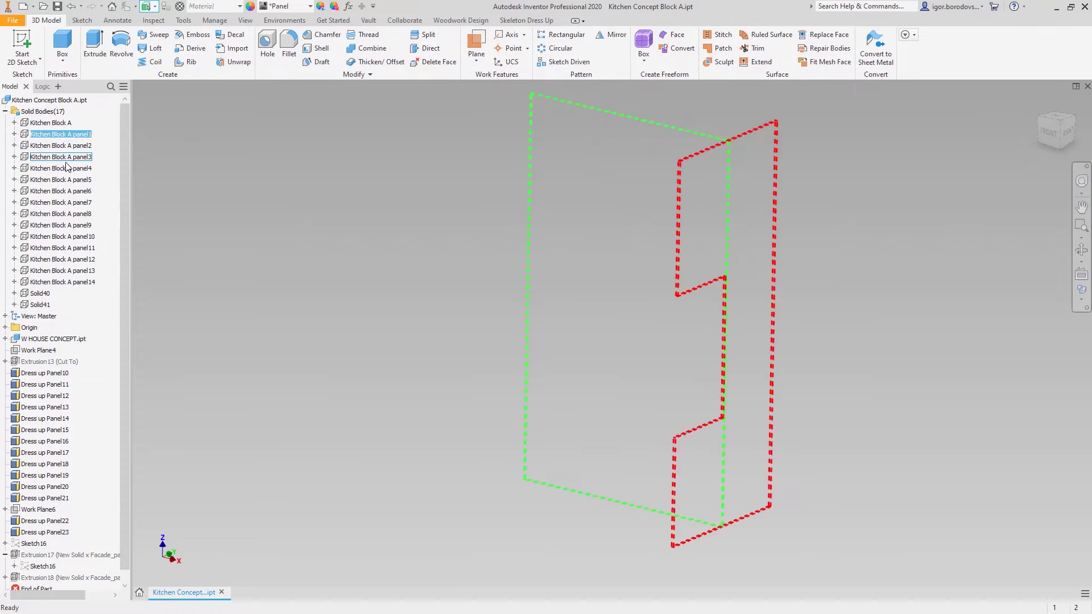
{"action": "left_click", "coordinate": [62, 272], "text": "ctrl"}
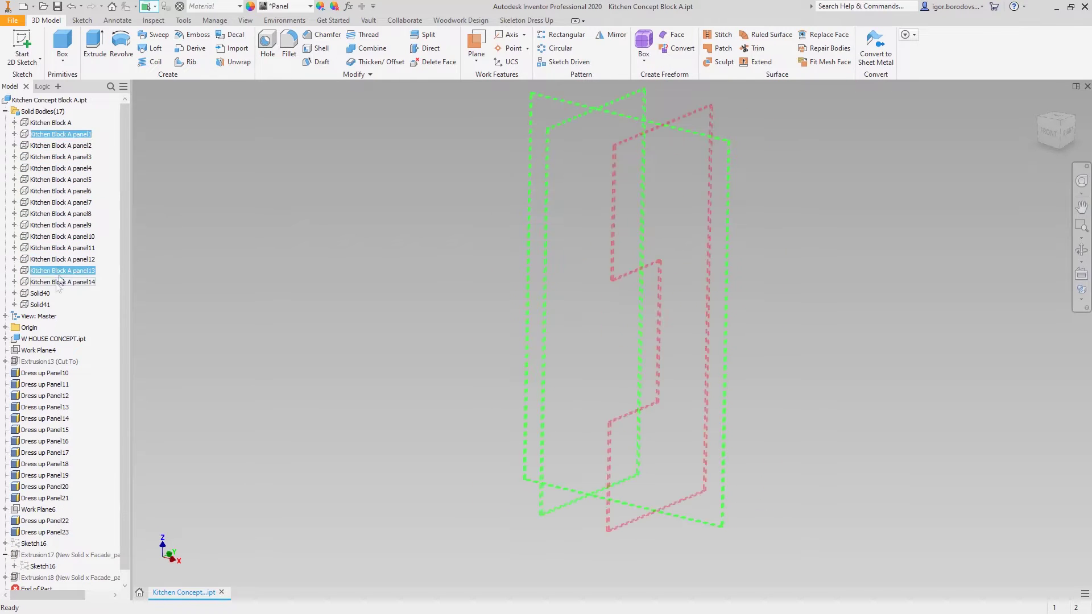
{"action": "right_click", "coordinate": [88, 284]}
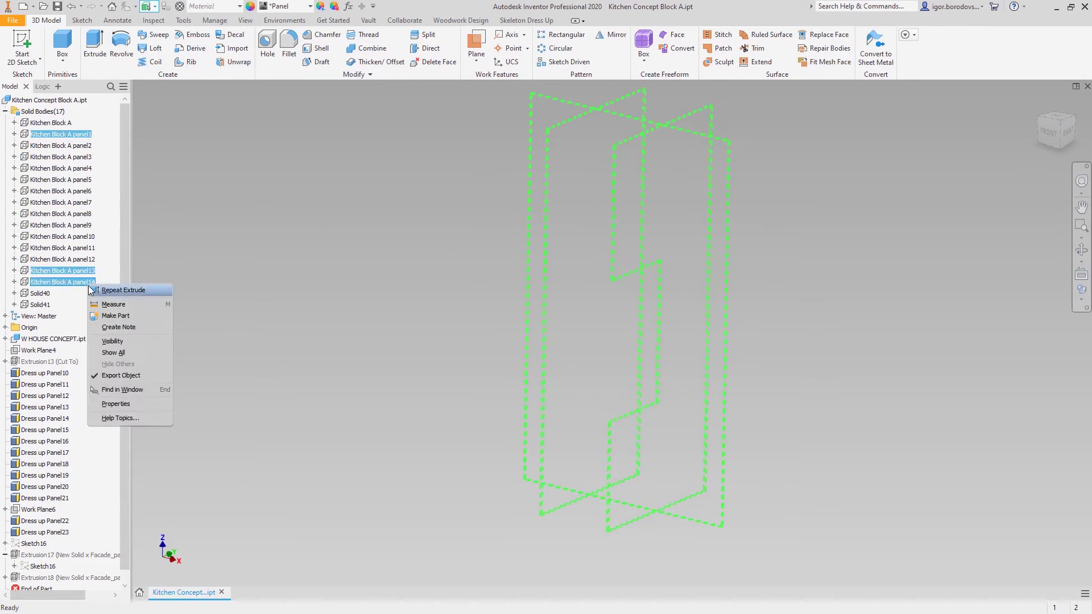
{"action": "left_click", "coordinate": [148, 345]}
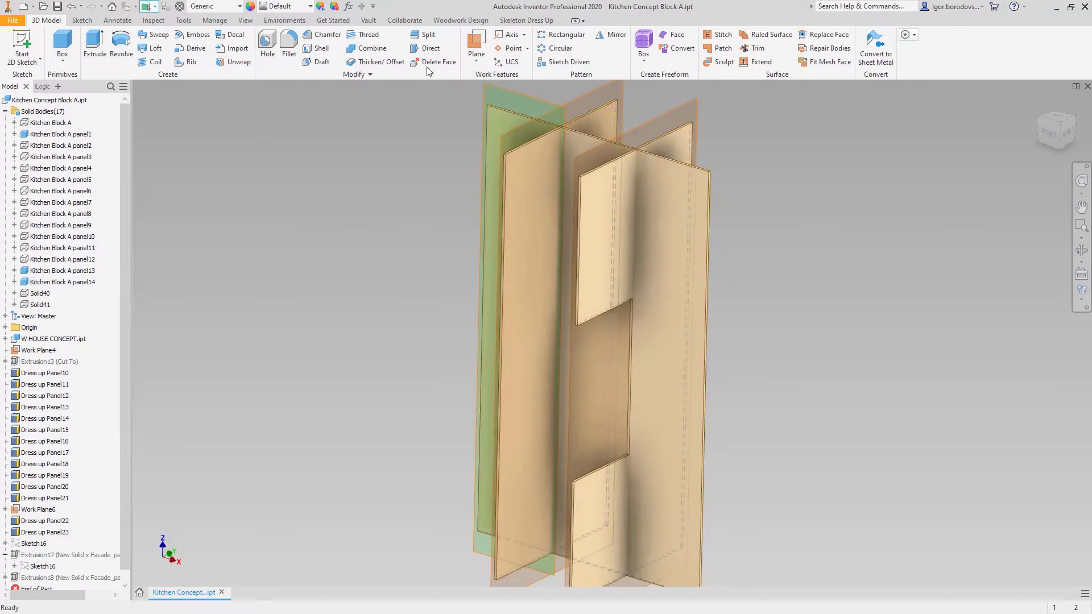
- Split the panel13 partition solid with Work Plane4, the vertical plane along the niche's back panel
{"action": "left_click", "coordinate": [428, 37]}
{"action": "middle_click_drag", "start_coordinate": [384, 132], "coordinate": [470, 178]}
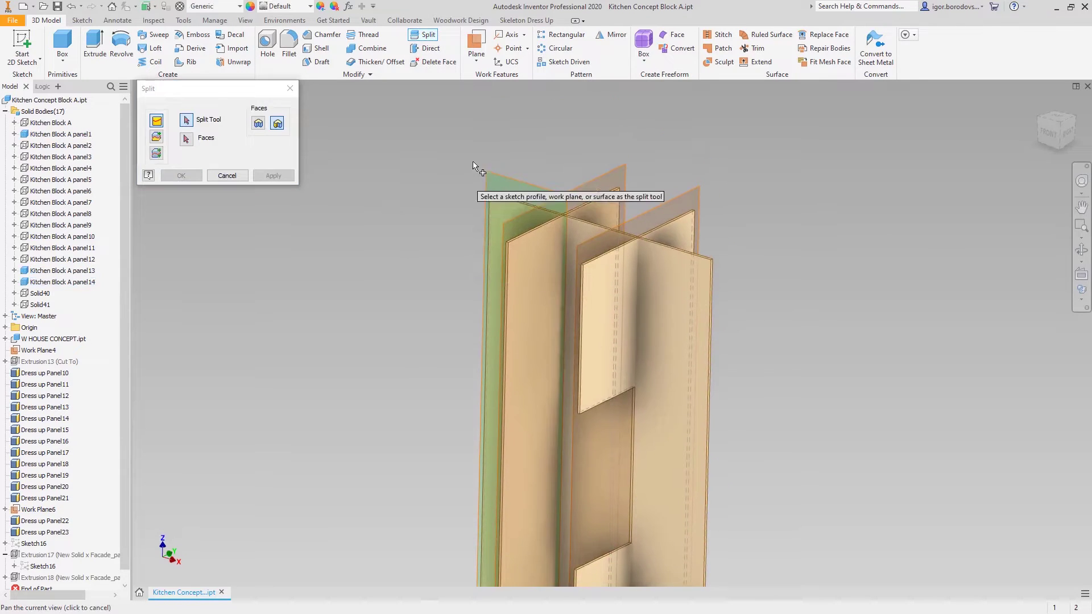
{"action": "left_click", "coordinate": [509, 177]}
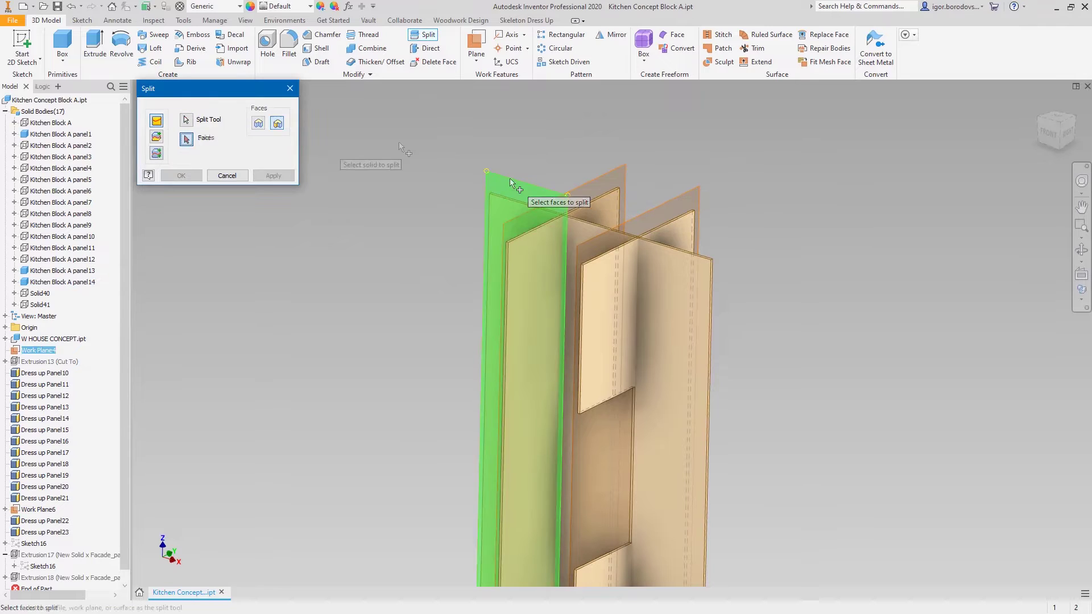
{"action": "left_click", "coordinate": [609, 188]}
{"action": "left_click", "coordinate": [273, 175]}
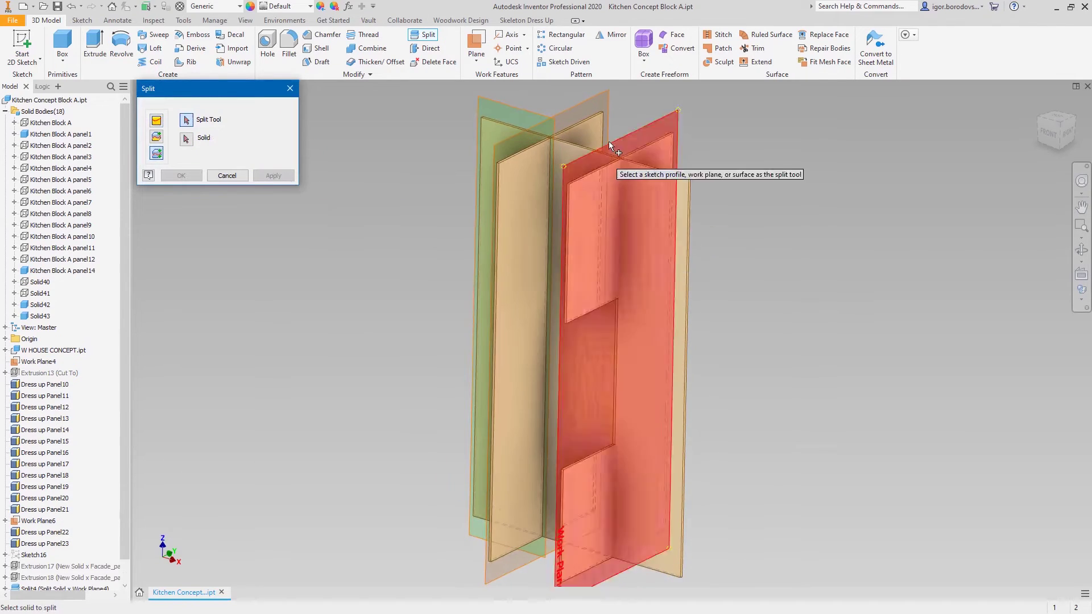
- Split the panel14 partition with the niche cutout into two solids, using Work Plane4
{"action": "left_click", "coordinate": [509, 101]}
{"action": "left_click", "coordinate": [676, 131]}
{"action": "left_click", "coordinate": [273, 176]}
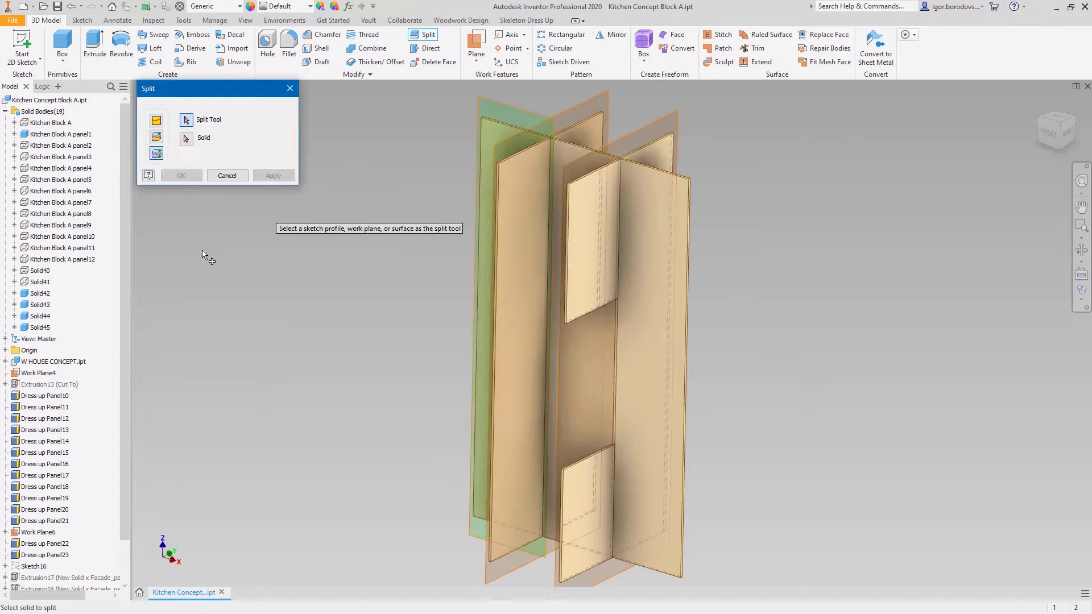
- Change the Split4 feature of panel13 to Trim Solid, removing the portion behind Work Plane4
{"action": "key", "text": "Escape"}
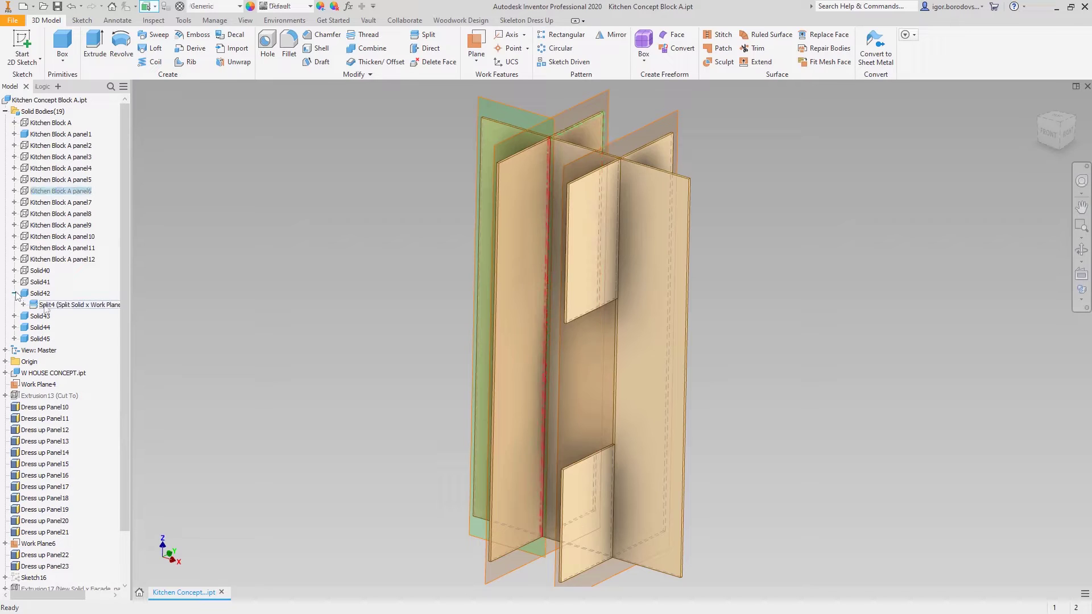
{"action": "key", "text": "Return"}
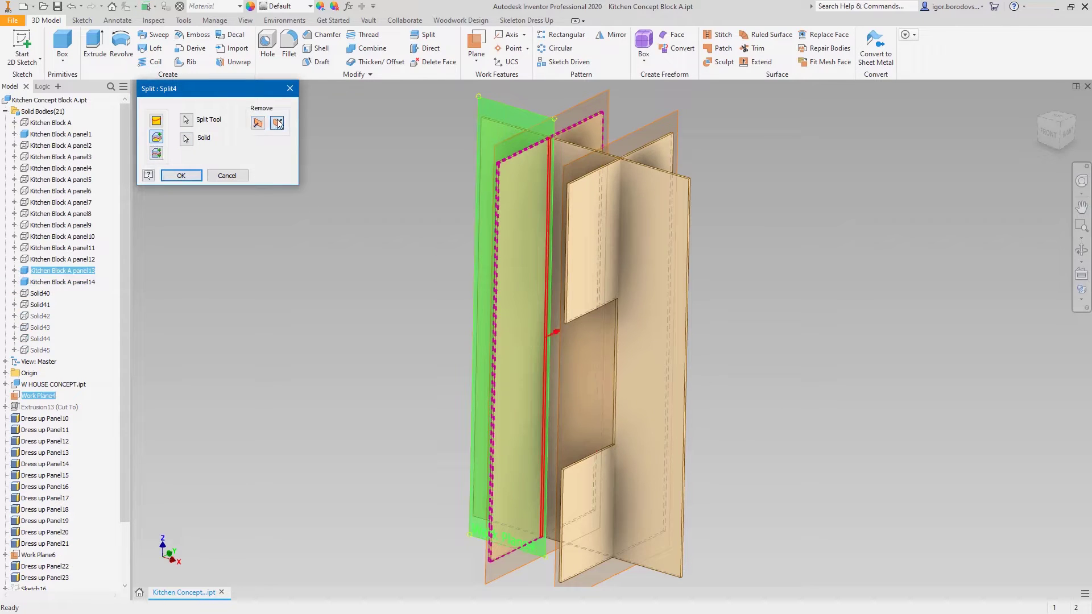
{"action": "left_click", "coordinate": [193, 177]}
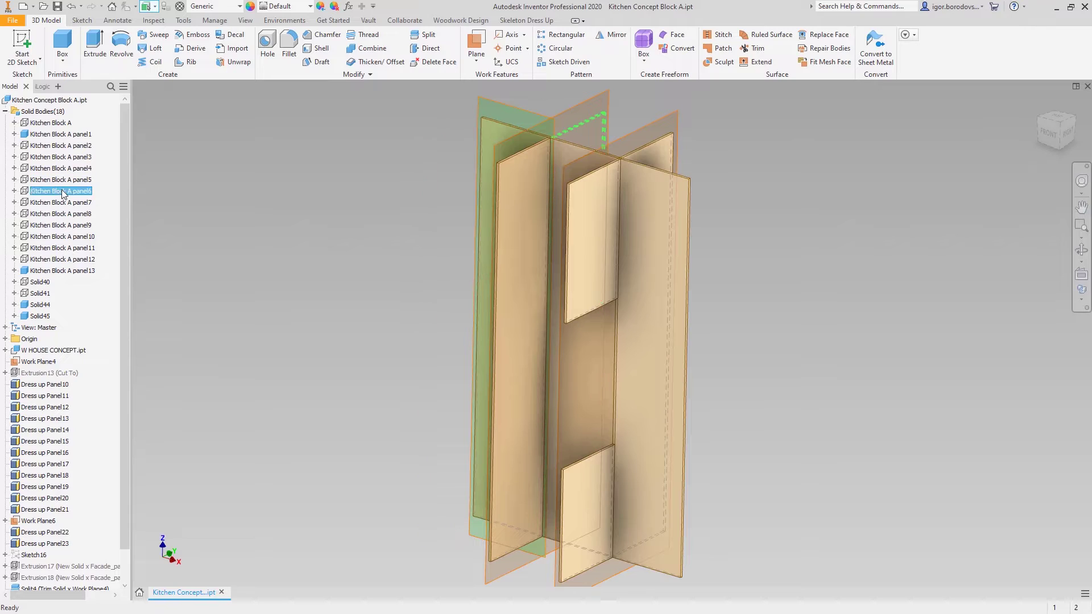
- Create a horizontal work plane through the two upper edges of the niche partition's lower part
{"action": "left_click", "coordinate": [1055, 121]}
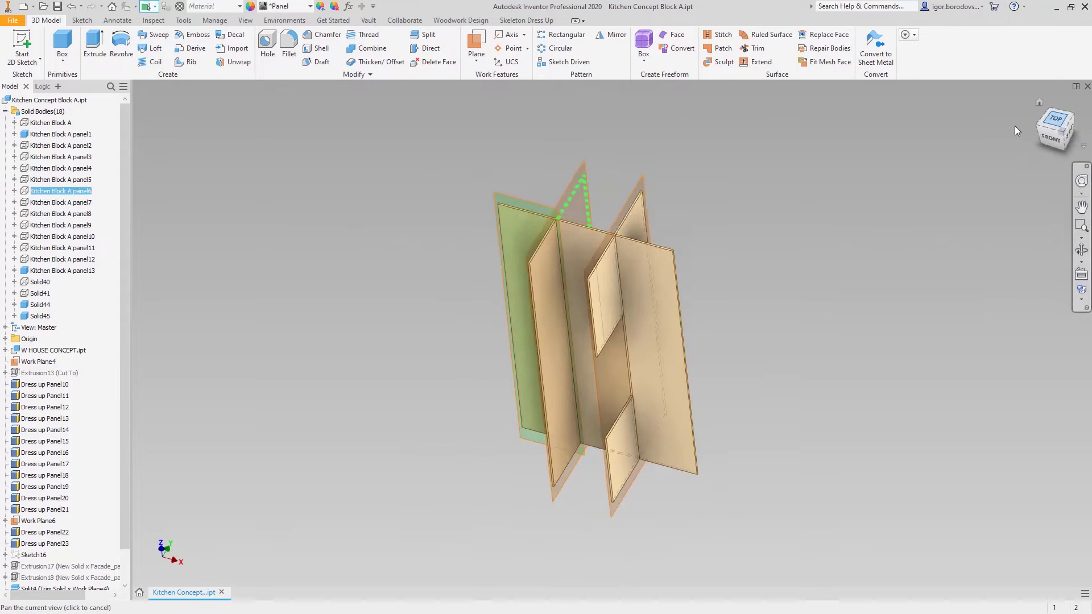
{"action": "scroll", "coordinate": [585, 336], "scroll_direction": "up", "scroll_amount": 5}
{"action": "scroll", "coordinate": [609, 326], "scroll_direction": "up", "scroll_amount": 3}
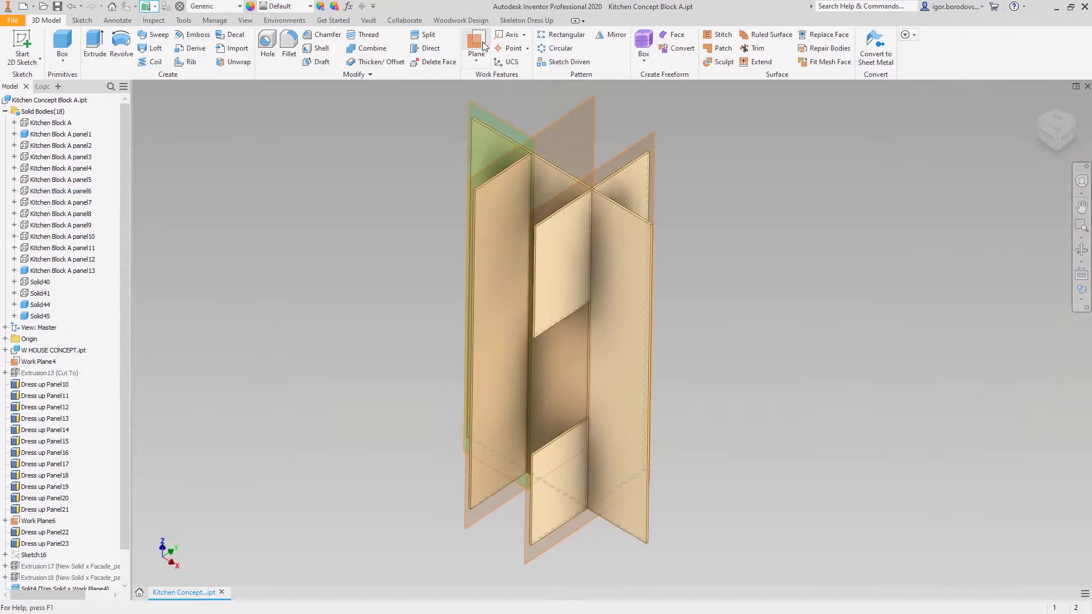
{"action": "left_click", "coordinate": [476, 43]}
{"action": "scroll", "coordinate": [552, 408], "scroll_direction": "up", "scroll_amount": 5}
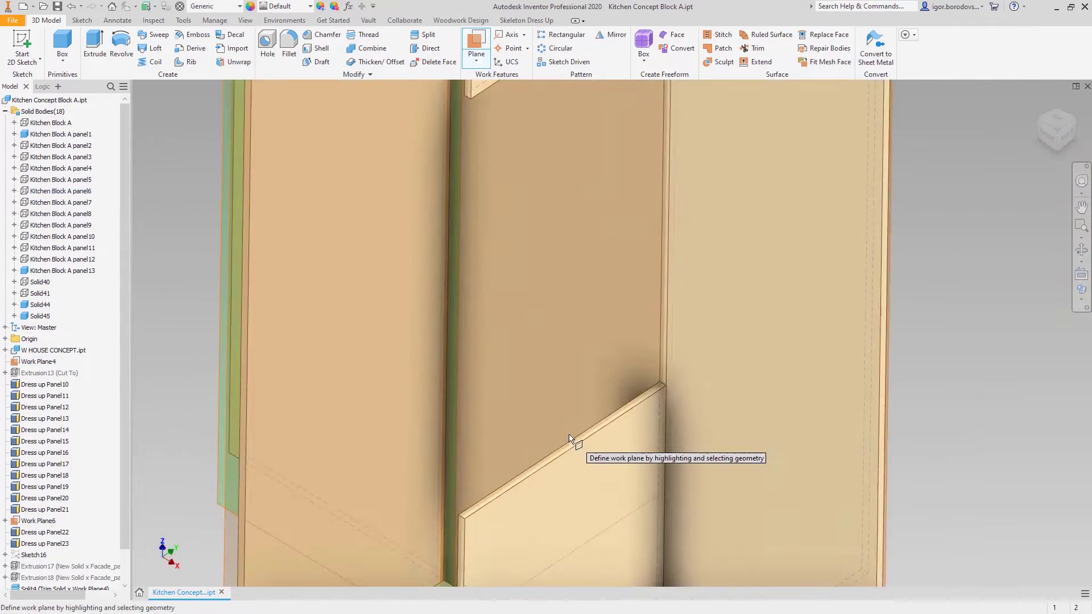
{"action": "left_click", "coordinate": [614, 419]}
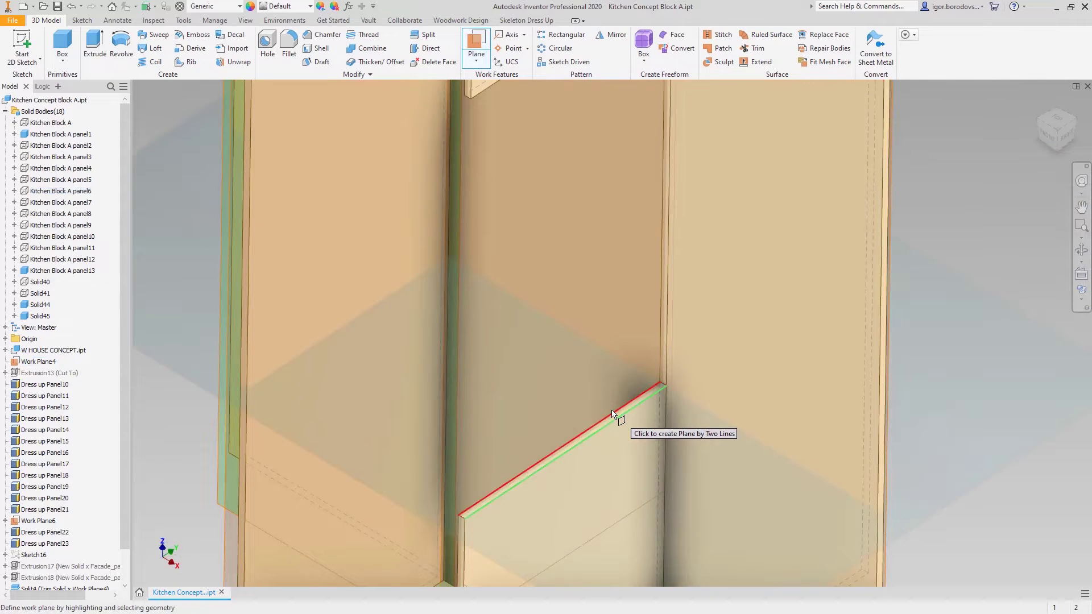
{"action": "left_click", "coordinate": [613, 414]}
{"action": "scroll", "coordinate": [585, 398], "scroll_direction": "down", "scroll_amount": 5}
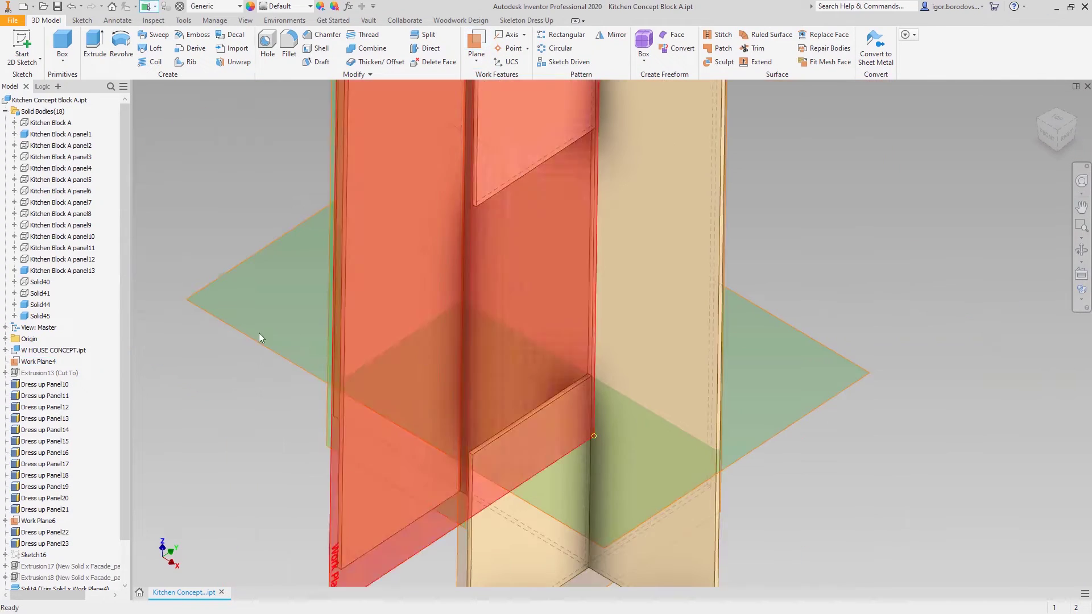
- Split the front portion of the niche partition into separate solids with the new horizontal work plane
{"action": "left_click", "coordinate": [428, 35]}
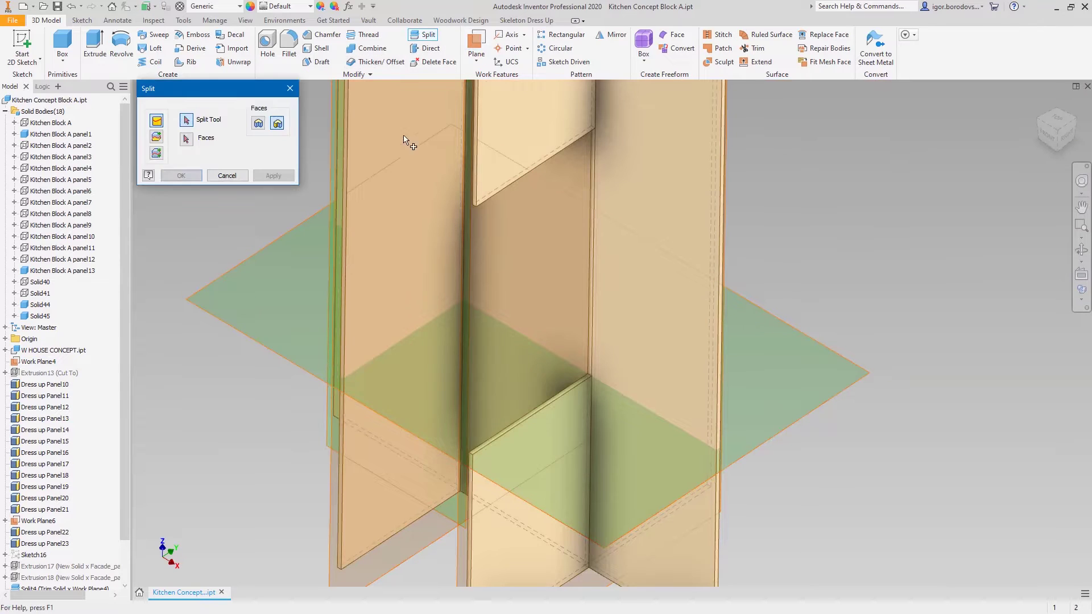
{"action": "scroll", "coordinate": [381, 178], "scroll_direction": "down", "scroll_amount": 3}
{"action": "scroll", "coordinate": [381, 179], "scroll_direction": "down", "scroll_amount": 3}
{"action": "left_click", "coordinate": [157, 153]}
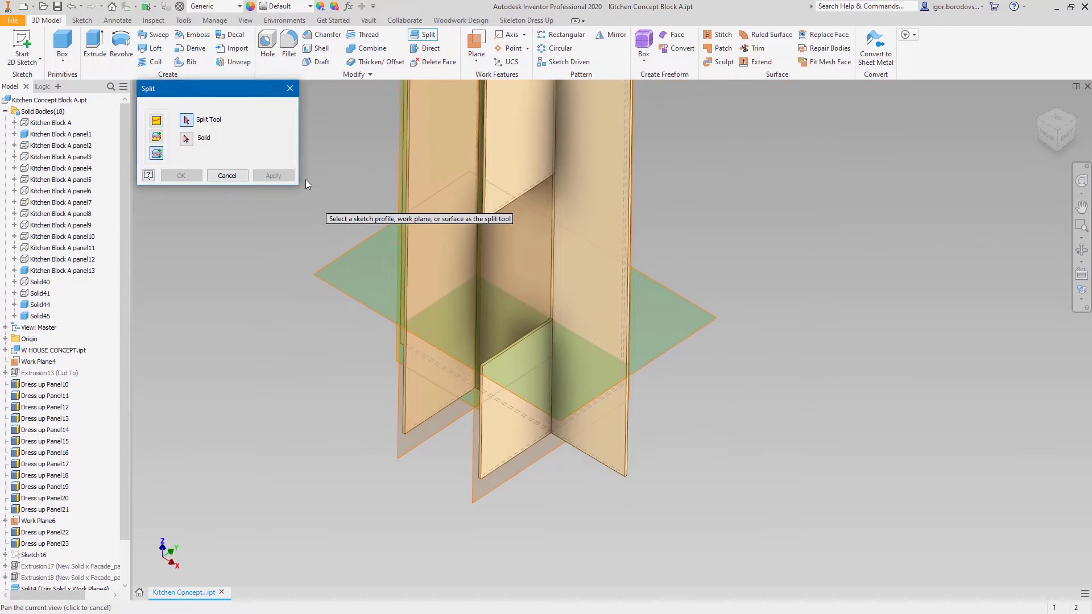
{"action": "scroll", "coordinate": [357, 261], "scroll_direction": "down", "scroll_amount": 2}
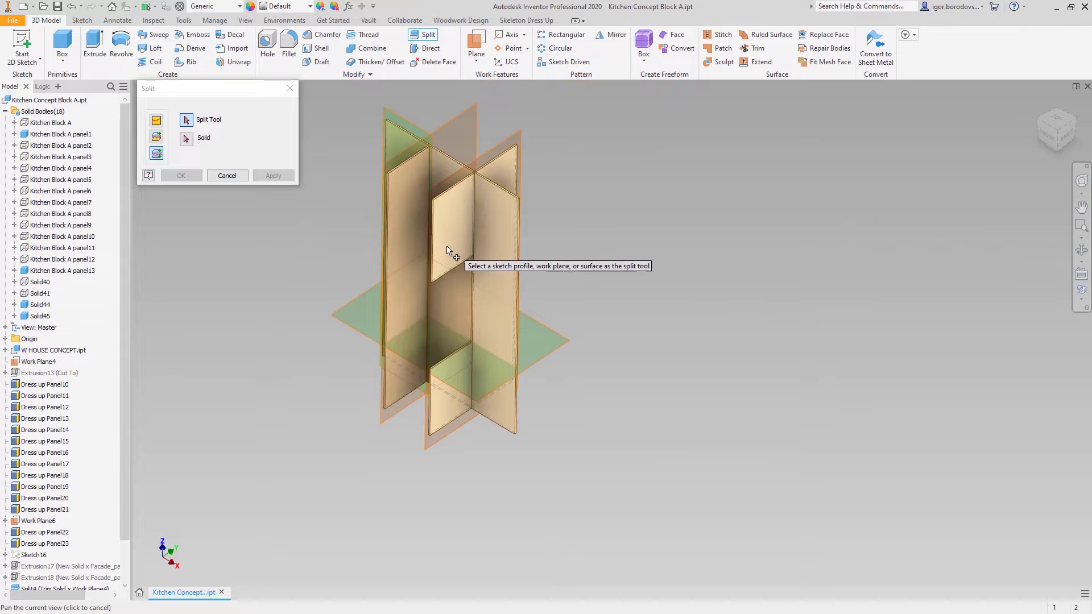
{"action": "left_click", "coordinate": [350, 331]}
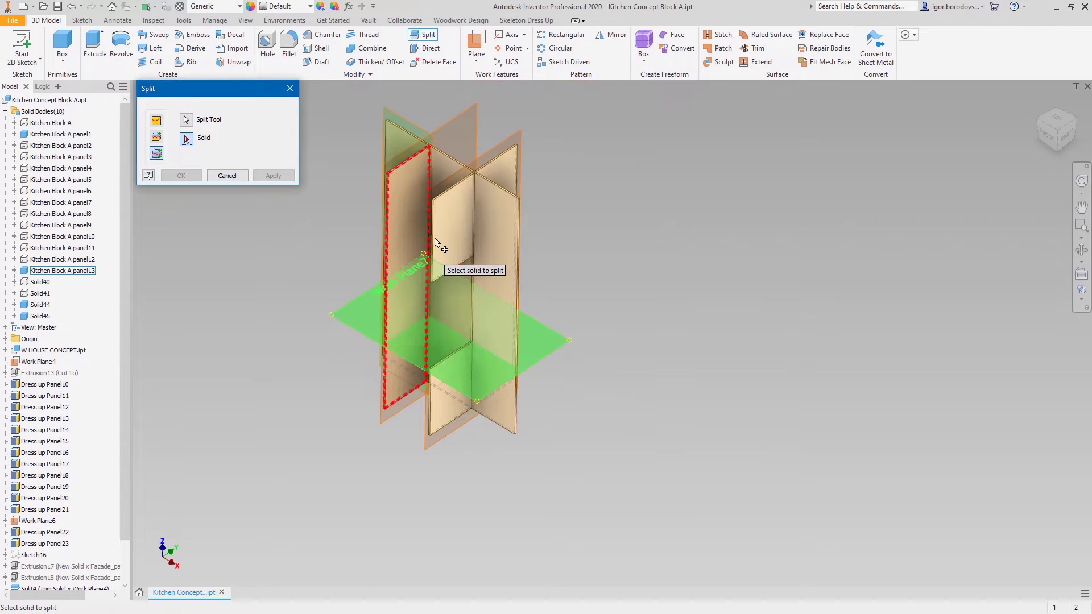
{"action": "left_click", "coordinate": [180, 176]}
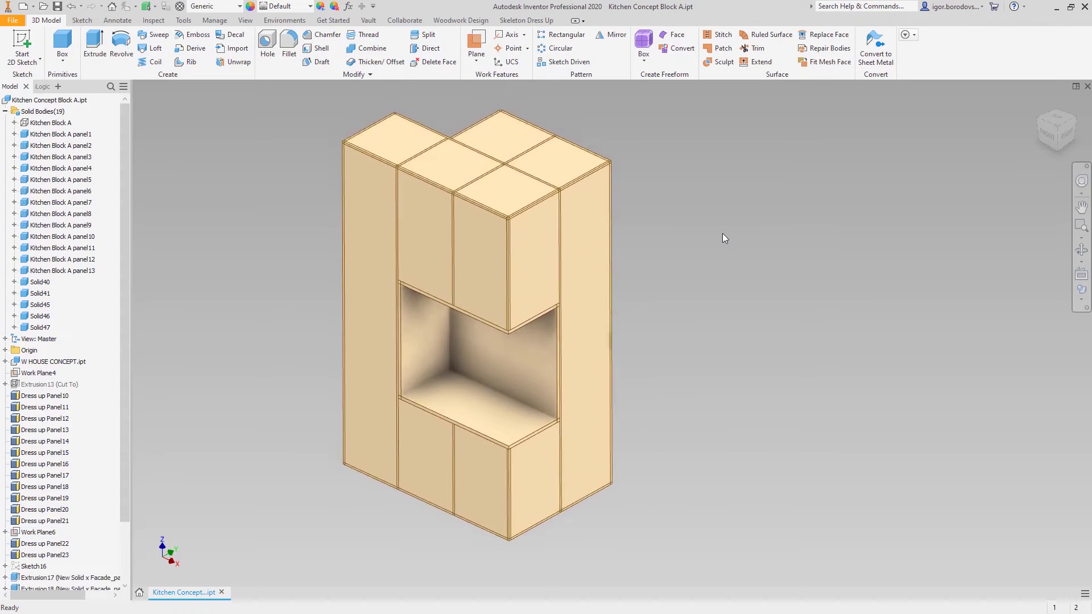
- Trim the existing panels against front panel8 and back panel7, and trim back panel7 against side panel3
{"action": "left_click", "coordinate": [529, 21]}
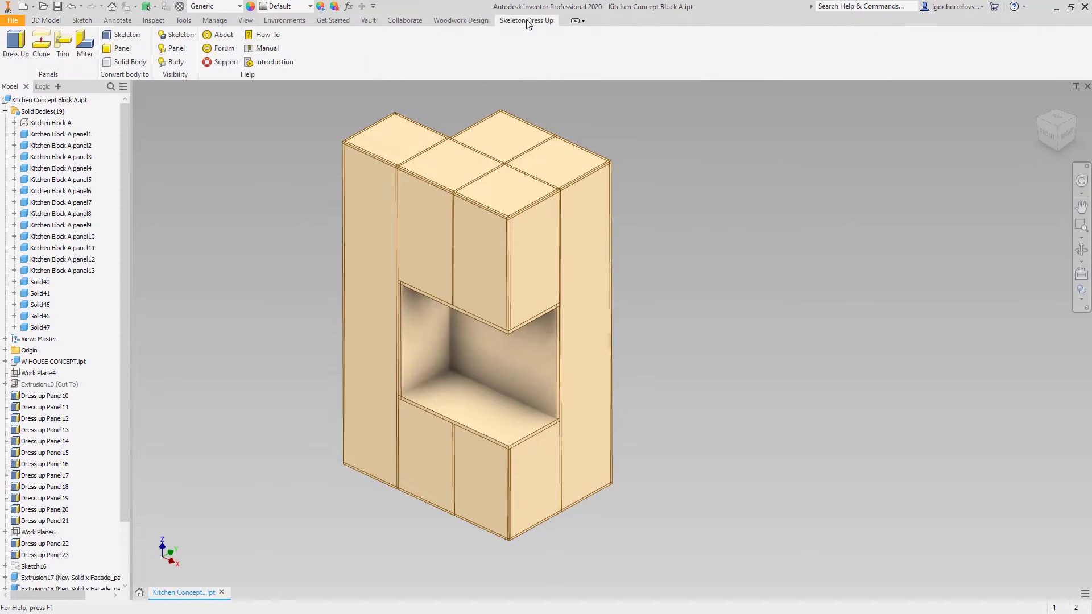
{"action": "left_click", "coordinate": [64, 47]}
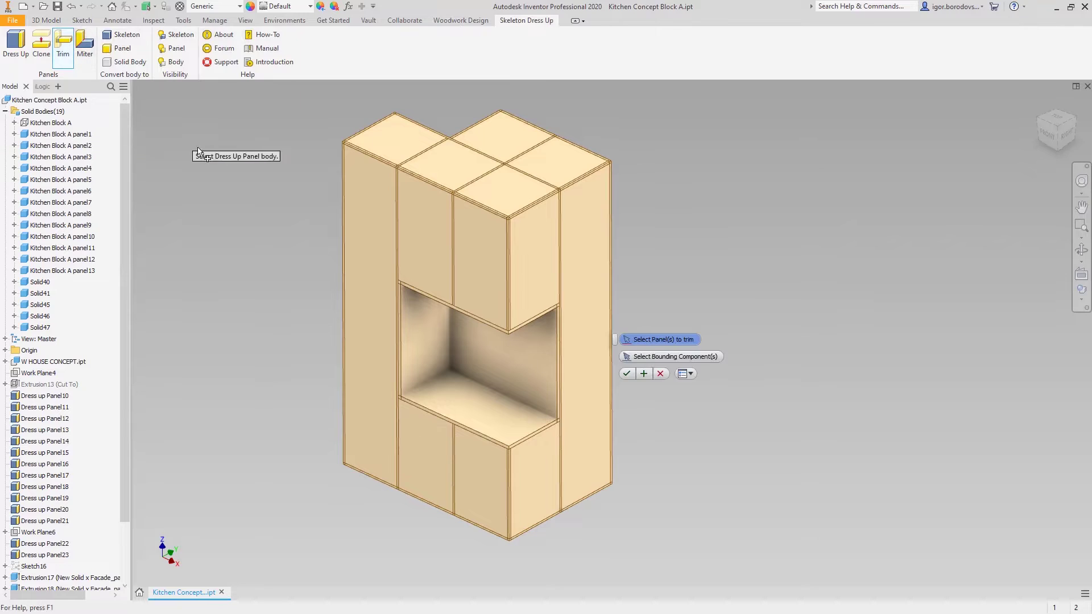
{"action": "left_click", "coordinate": [651, 355]}
{"action": "left_click", "coordinate": [498, 287]}
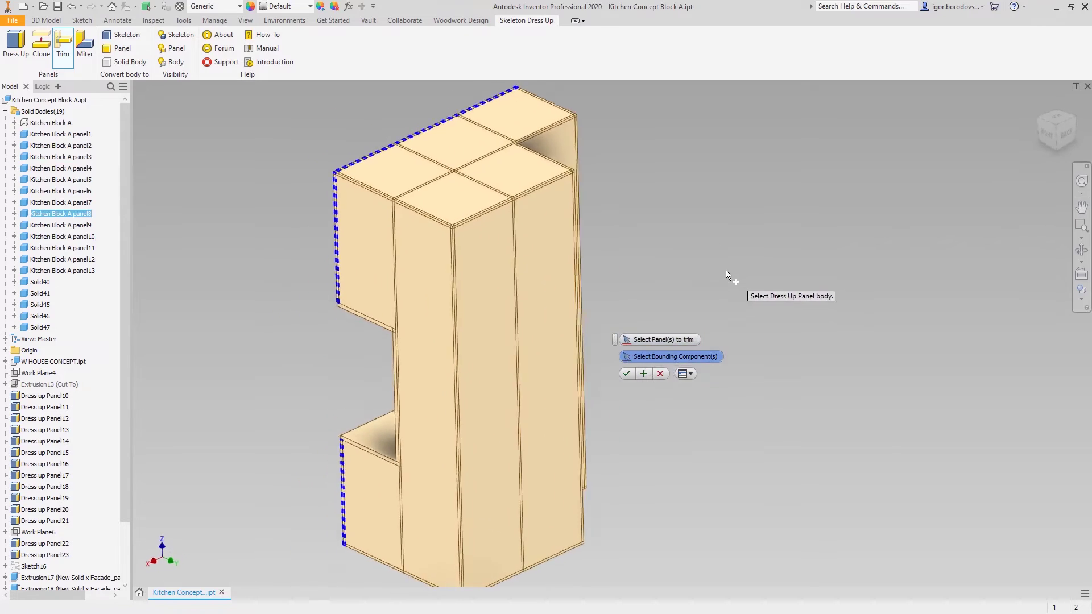
{"action": "left_click", "coordinate": [575, 292]}
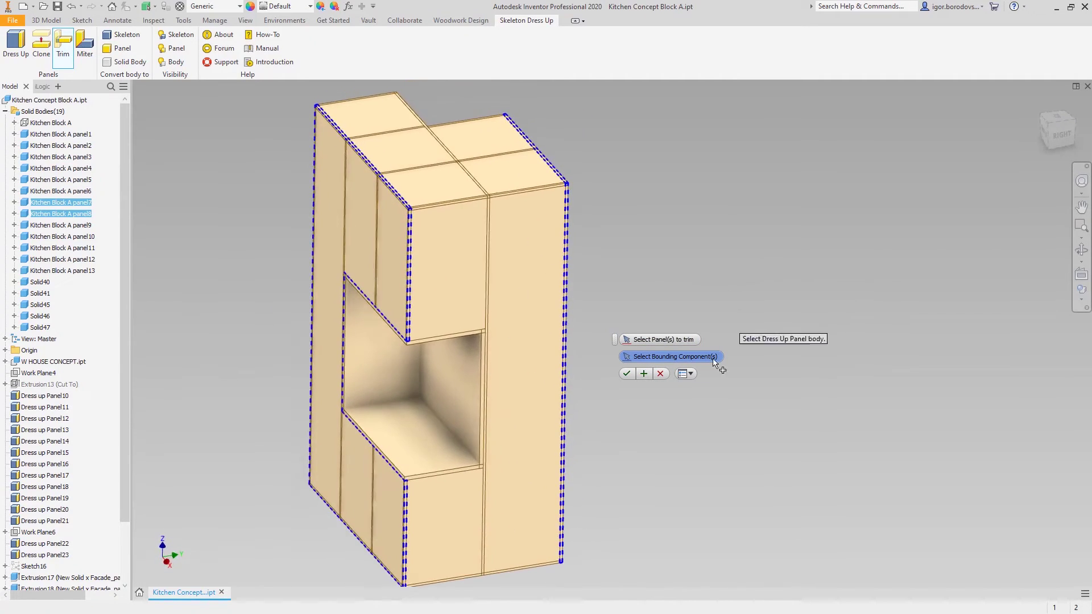
{"action": "left_click", "coordinate": [647, 375]}
{"action": "left_click", "coordinate": [550, 376]}
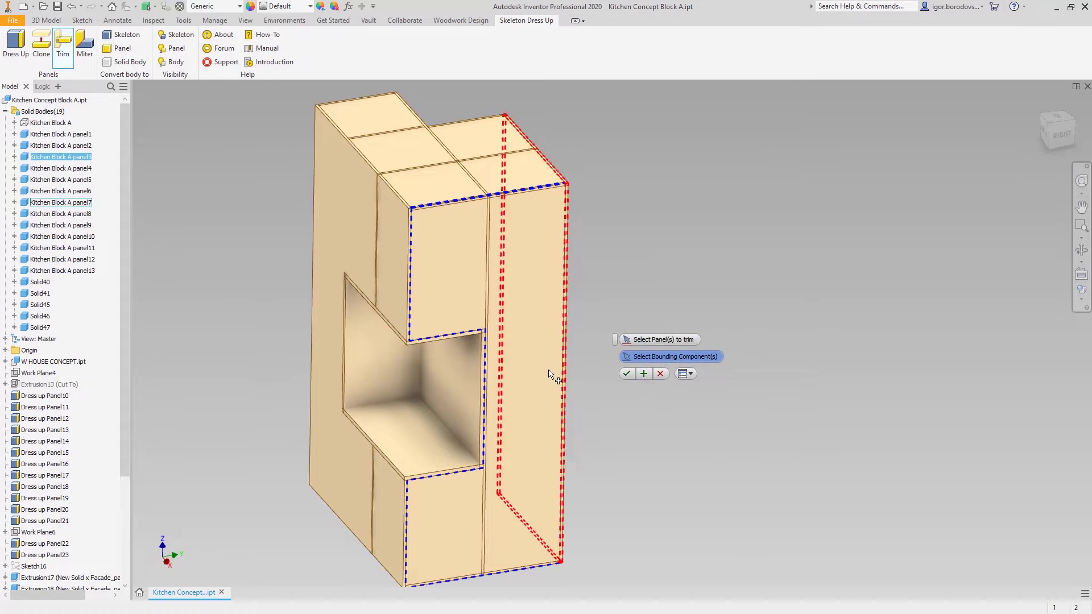
{"action": "left_click", "coordinate": [647, 375]}
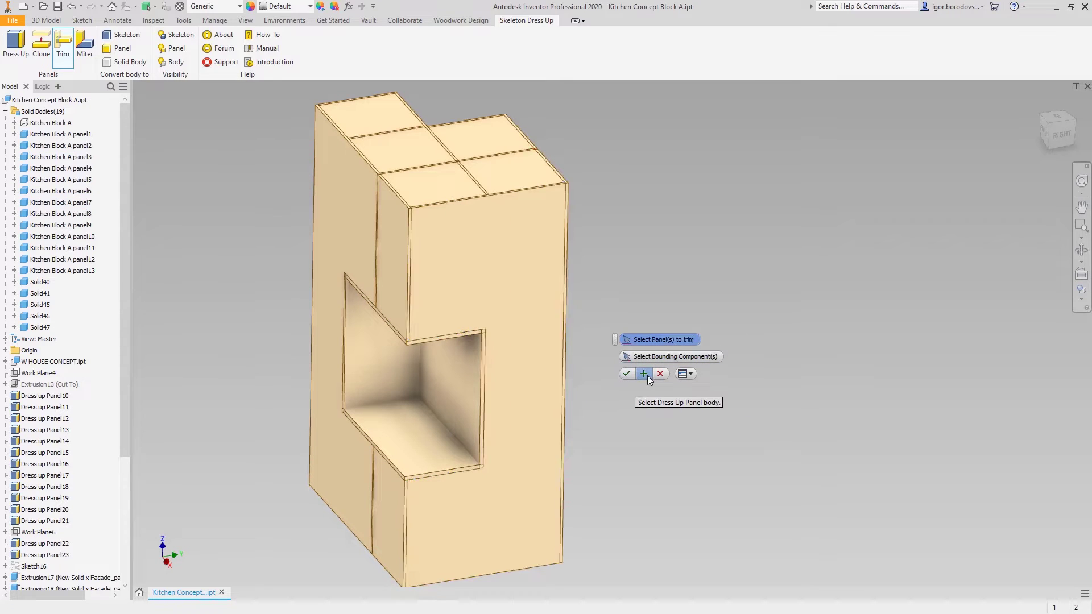
- Convert all bodies from Kitchen Block A panel1 through Solid47 to Dress Up panels
{"action": "key", "text": "F6"}
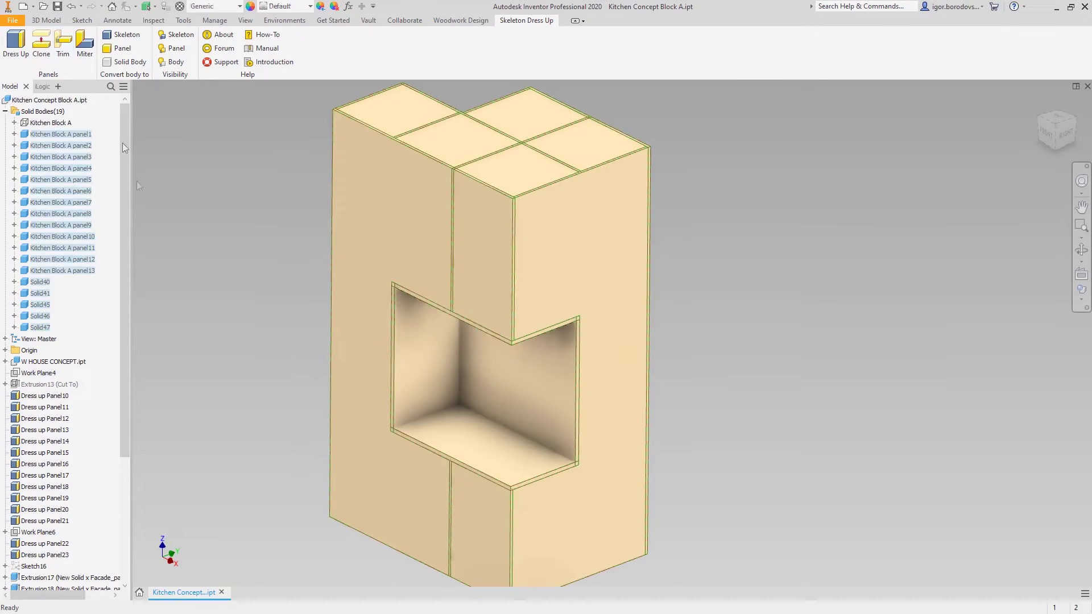
{"action": "left_click", "coordinate": [80, 135], "text": "shift"}
{"action": "left_click", "coordinate": [125, 52]}
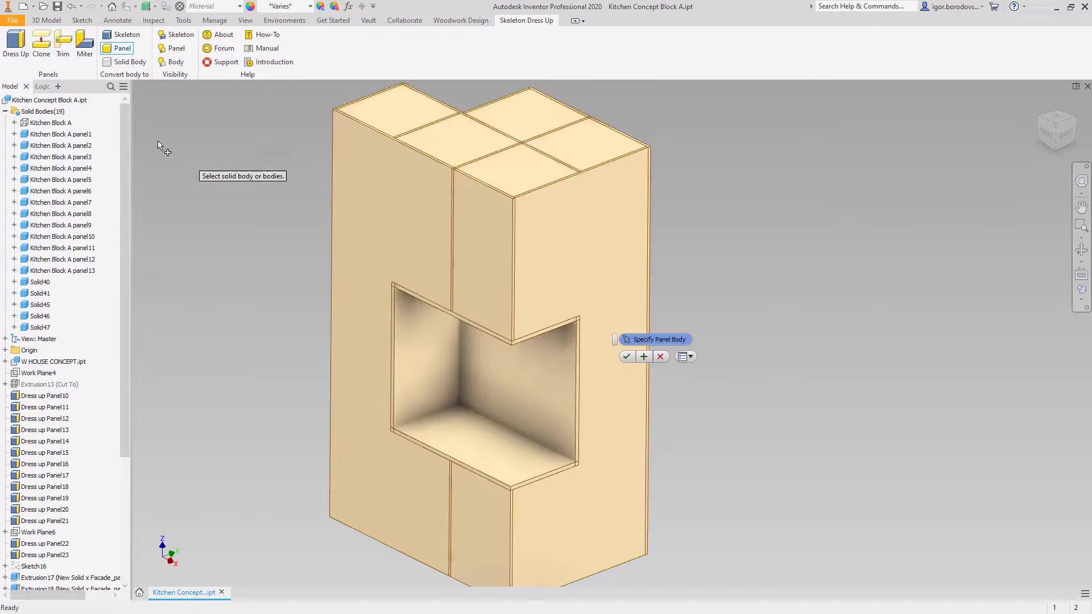
{"action": "left_click", "coordinate": [59, 136]}
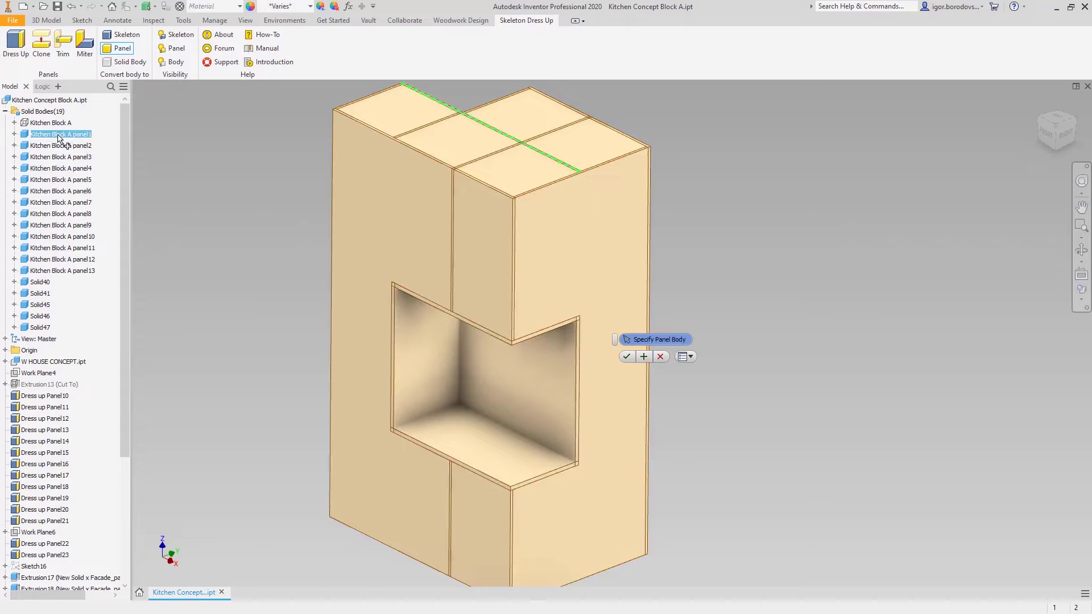
{"action": "left_click", "coordinate": [34, 328], "text": "shift"}
{"action": "key", "text": "Return"}
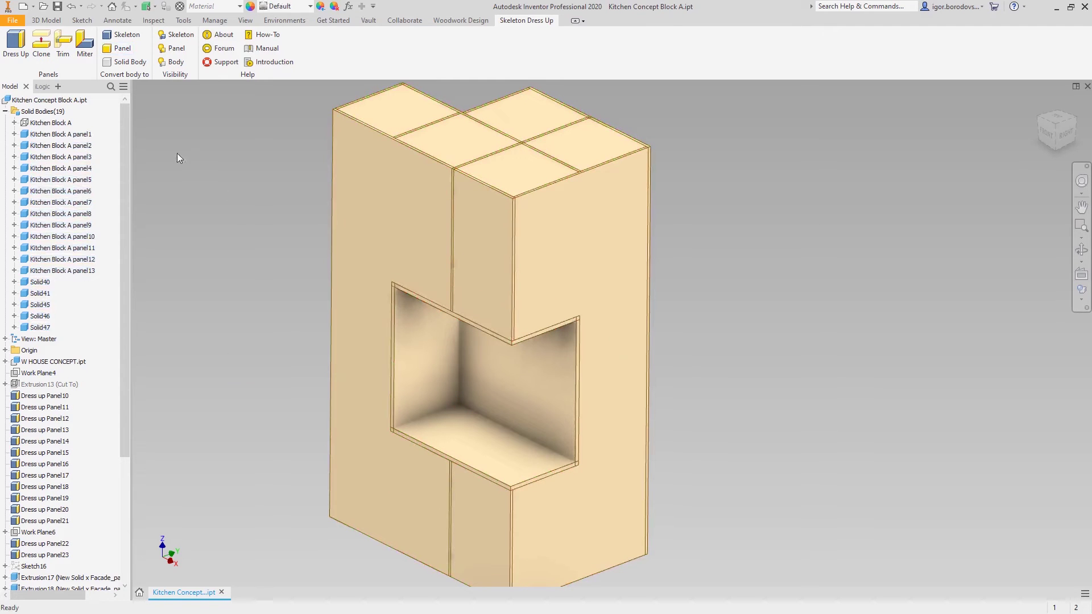
- Trim side panel3 and the remaining front partition against front panel8
{"action": "left_click", "coordinate": [67, 64]}
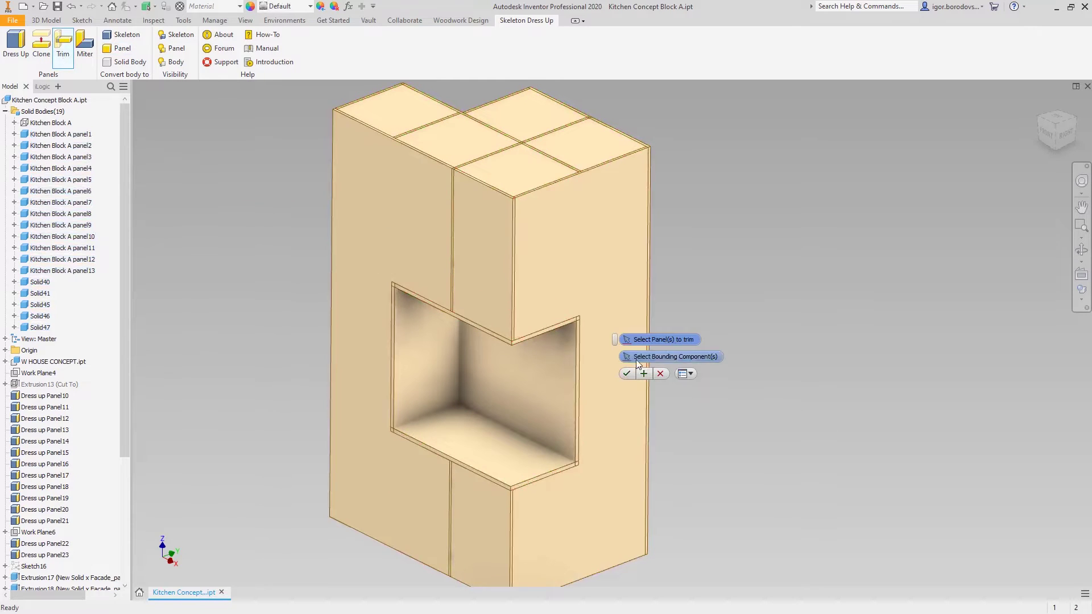
{"action": "left_click", "coordinate": [472, 276]}
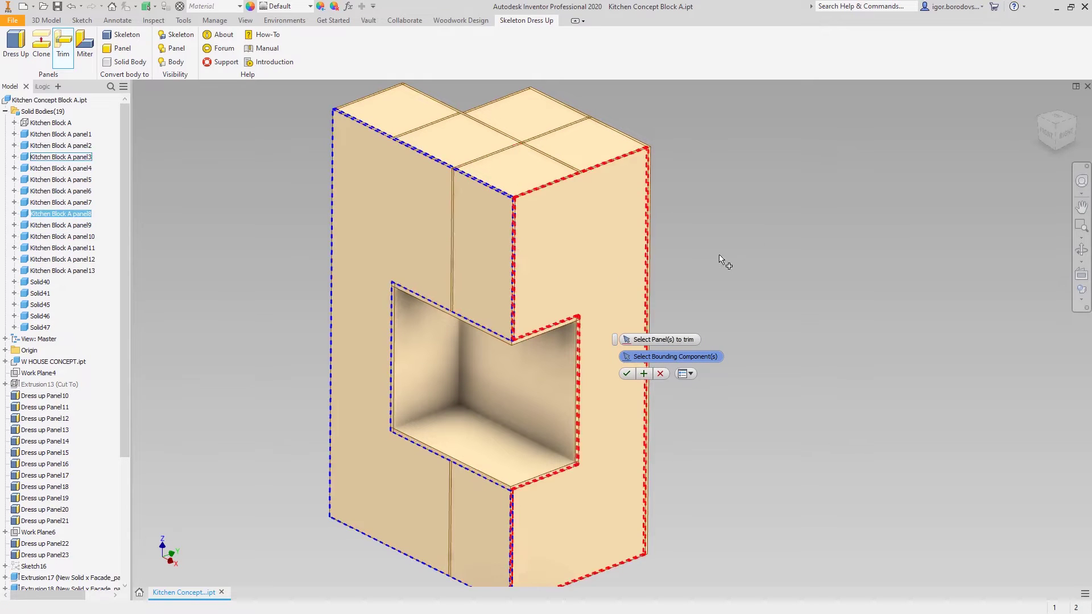
{"action": "middle_click_drag", "start_coordinate": [742, 253], "coordinate": [604, 302], "text": "shift"}
{"action": "left_click", "coordinate": [631, 335]}
{"action": "left_click", "coordinate": [644, 374]}
- Trim the niche's vertical wall panels against its bottom and top panels
{"action": "key", "text": "F6"}
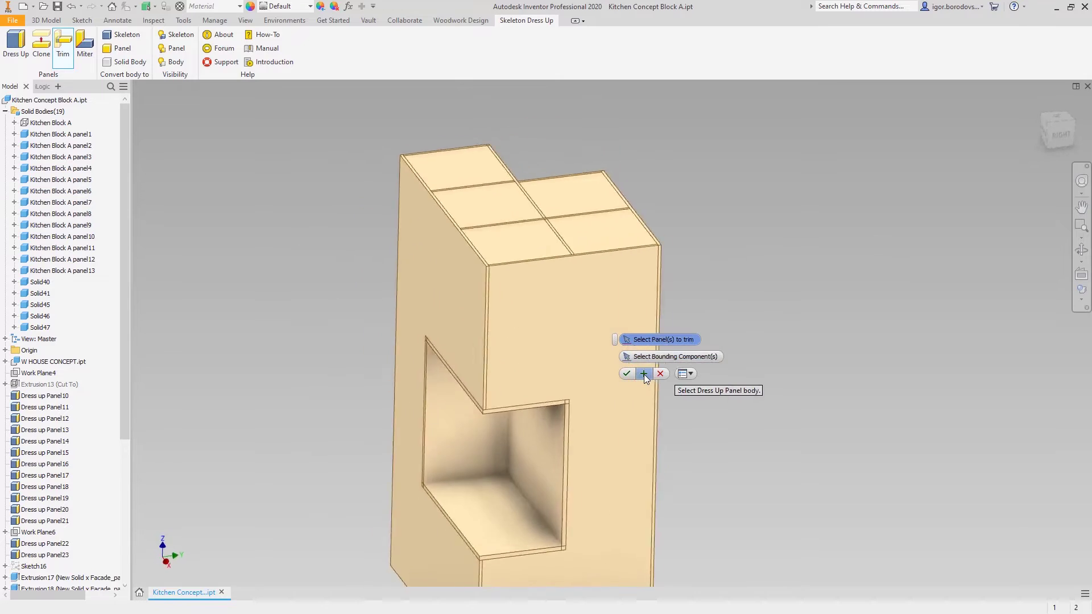
{"action": "middle_click_drag", "start_coordinate": [728, 442], "coordinate": [694, 311]}
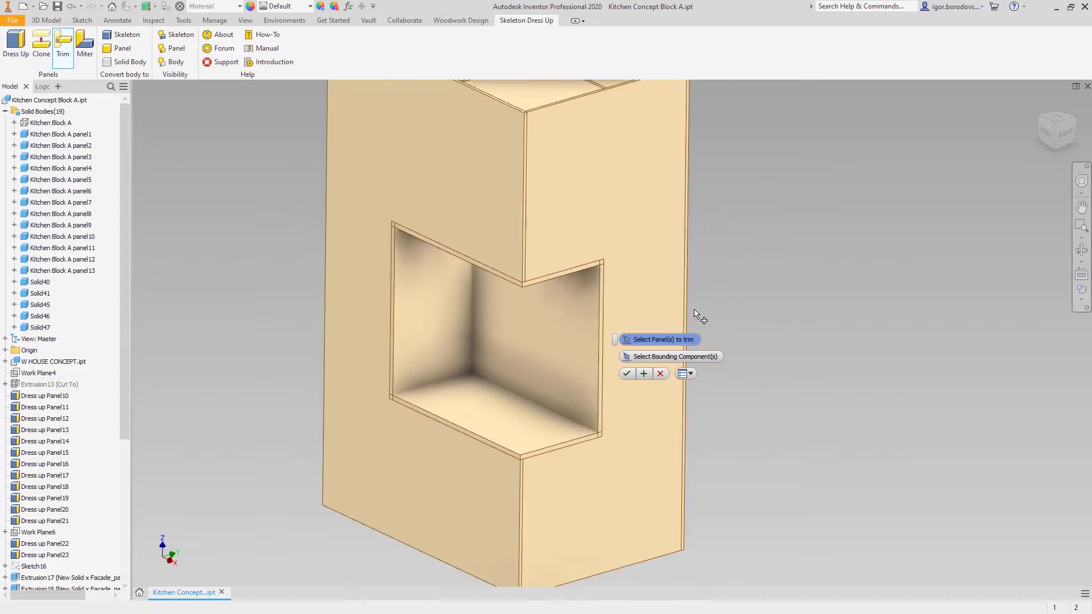
{"action": "left_click", "coordinate": [575, 314]}
{"action": "left_click", "coordinate": [435, 310]}
{"action": "left_click", "coordinate": [635, 358]}
{"action": "left_click", "coordinate": [484, 418]}
{"action": "middle_click_drag", "start_coordinate": [484, 455], "coordinate": [512, 290], "text": "shift"}
{"action": "left_click", "coordinate": [512, 262]}
{"action": "left_click", "coordinate": [639, 372]}
- Trim the vertical panels and inner partitions against the block's top panel
{"action": "key", "text": "F6"}
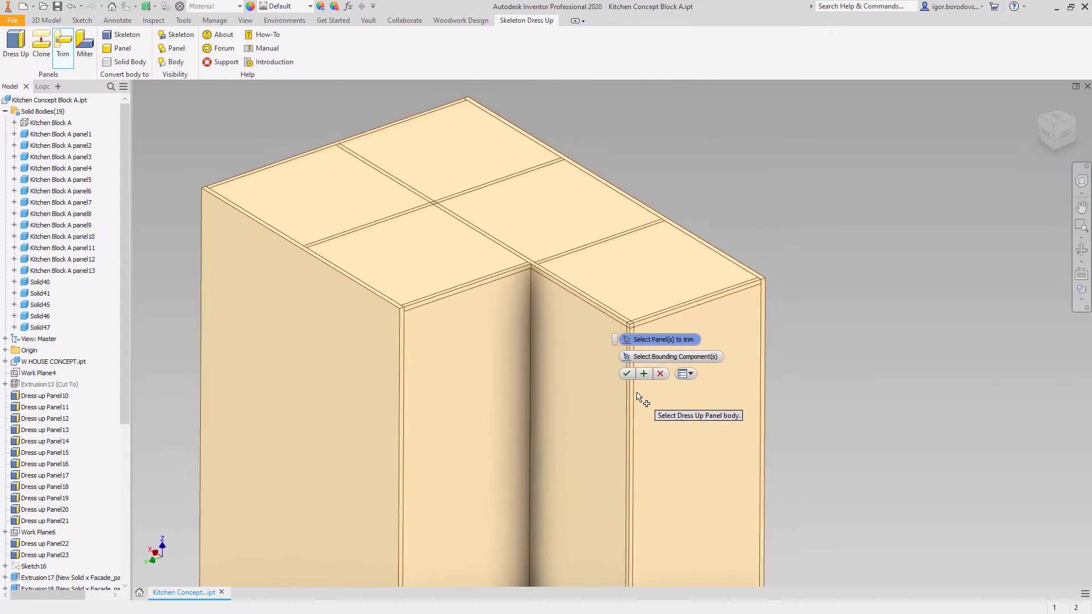
{"action": "left_click", "coordinate": [502, 366]}
{"action": "left_click", "coordinate": [582, 375]}
{"action": "left_click", "coordinate": [683, 239]}
{"action": "middle_click_drag", "start_coordinate": [608, 266], "coordinate": [542, 266]}
{"action": "left_click", "coordinate": [592, 346]}
{"action": "left_click", "coordinate": [534, 251]}
{"action": "left_click", "coordinate": [461, 178]}
{"action": "left_click", "coordinate": [318, 228]}
{"action": "left_click", "coordinate": [649, 354]}
{"action": "left_click", "coordinate": [568, 260]}
{"action": "left_click", "coordinate": [643, 374]}
- Trim the side panel in the block's rear corner notch against the adjoining panel5
{"action": "middle_click_drag", "start_coordinate": [592, 492], "coordinate": [590, 317]}
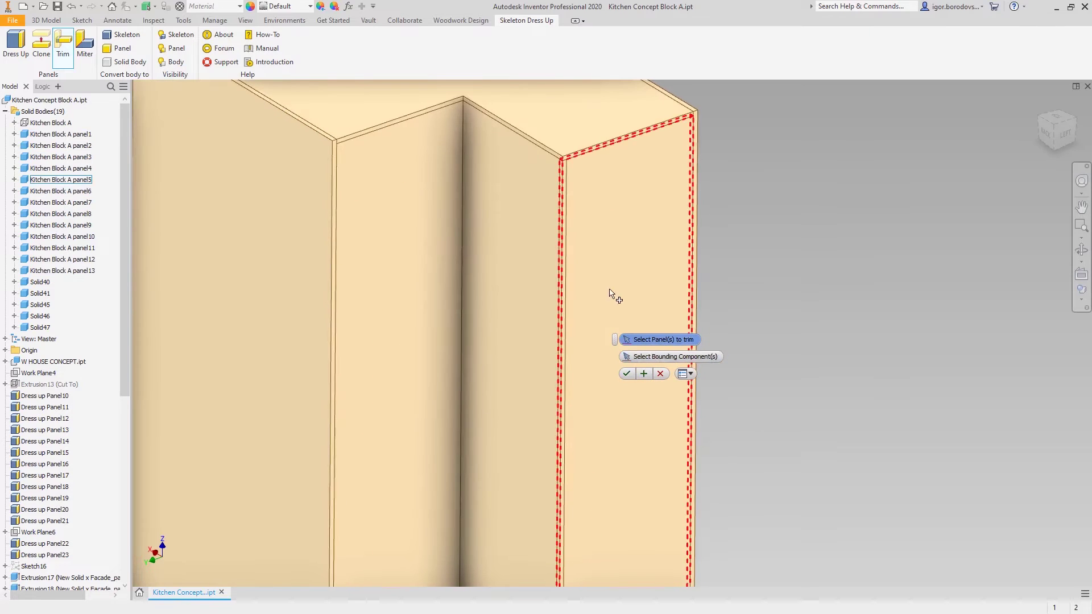
{"action": "left_click", "coordinate": [537, 301]}
{"action": "left_click", "coordinate": [650, 355]}
{"action": "left_click", "coordinate": [604, 350]}
{"action": "left_click", "coordinate": [643, 373]}
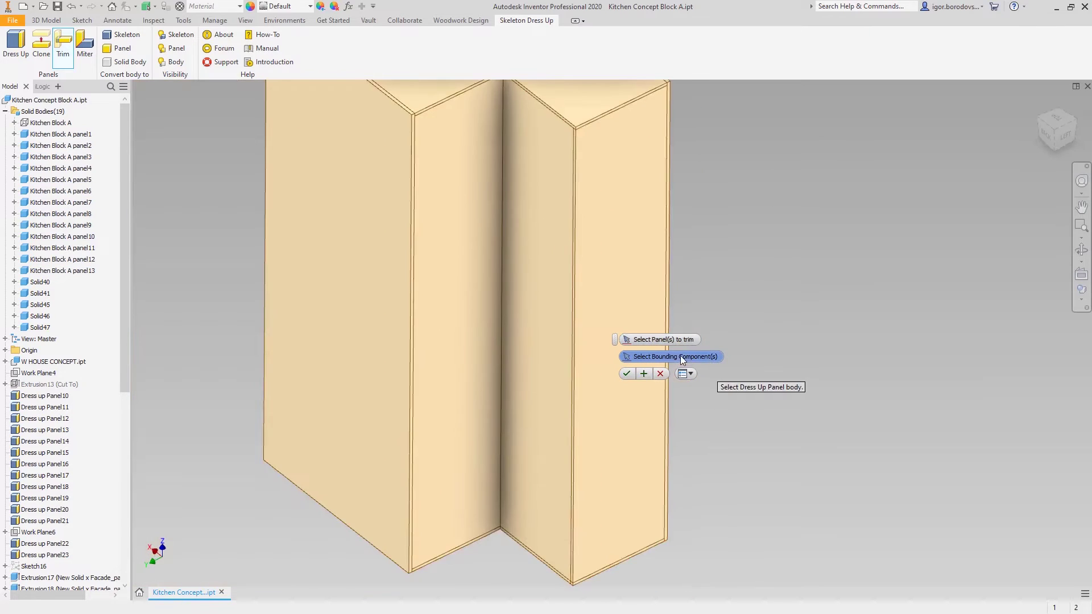
- Trim the vertical panels against bottom panel4 and finish trimming
{"action": "left_click", "coordinate": [531, 545]}
{"action": "key", "text": "F6"}
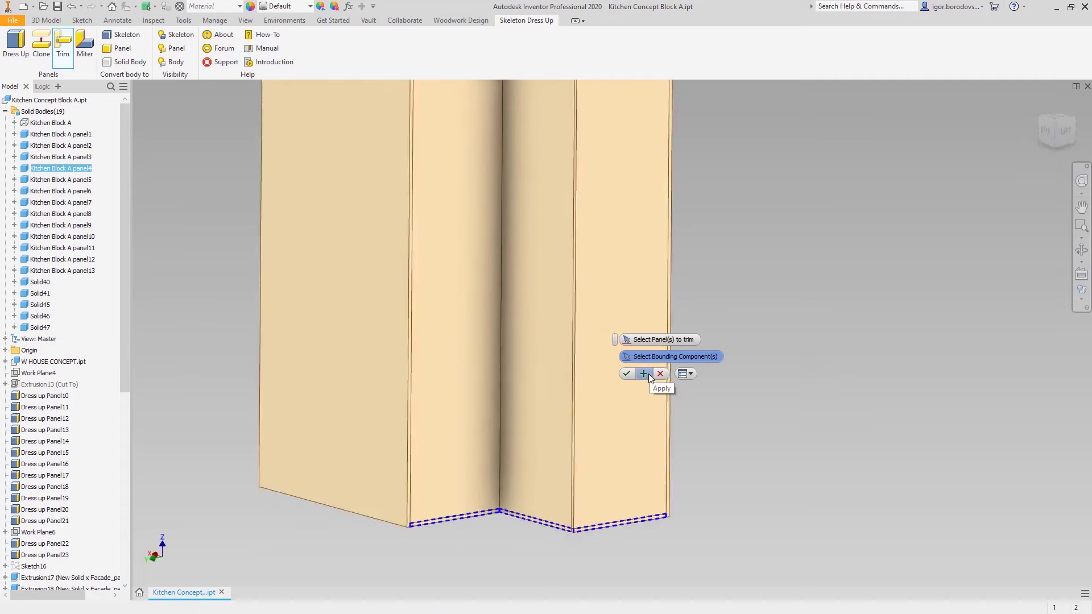
{"action": "left_click", "coordinate": [648, 374]}
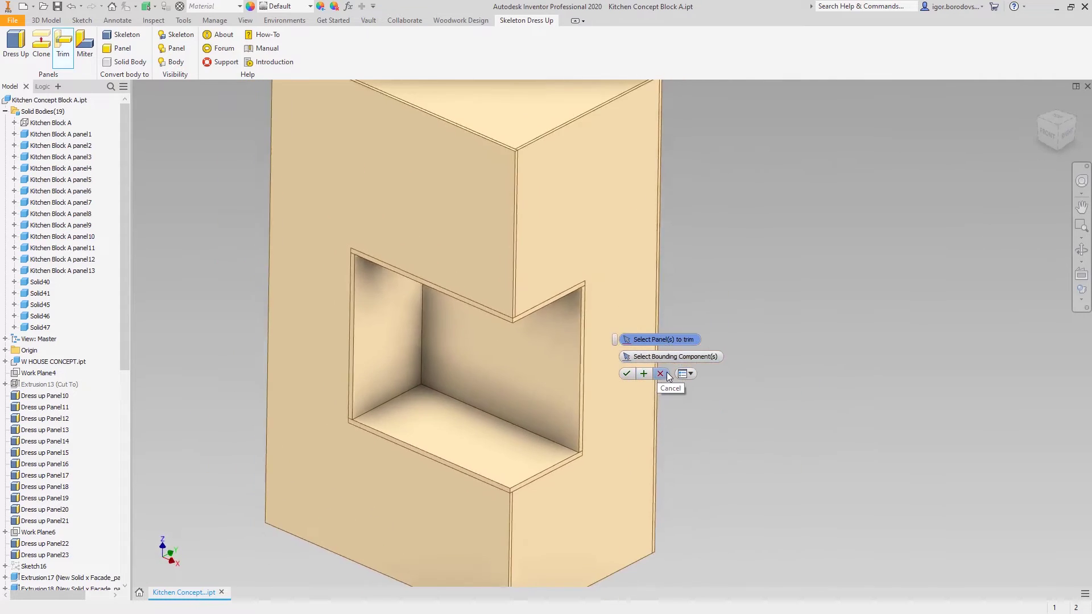
{"action": "left_click", "coordinate": [665, 374]}
- Split the front panel into five facade pieces and the back panel in two along the work planes, and hide the work planes
{"action": "left_click", "coordinate": [46, 23]}
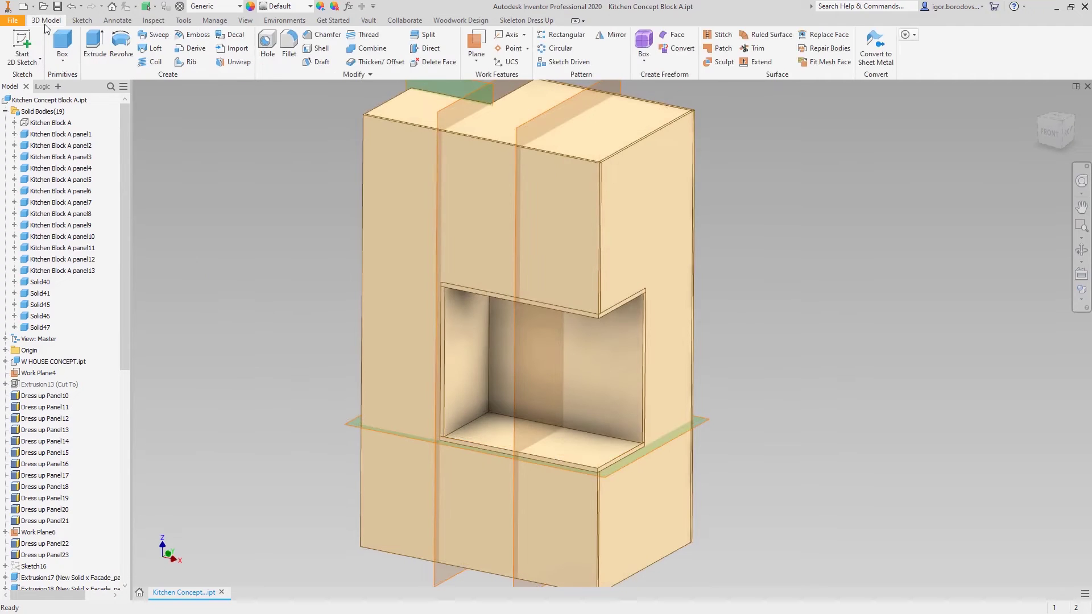
{"action": "left_click", "coordinate": [427, 35]}
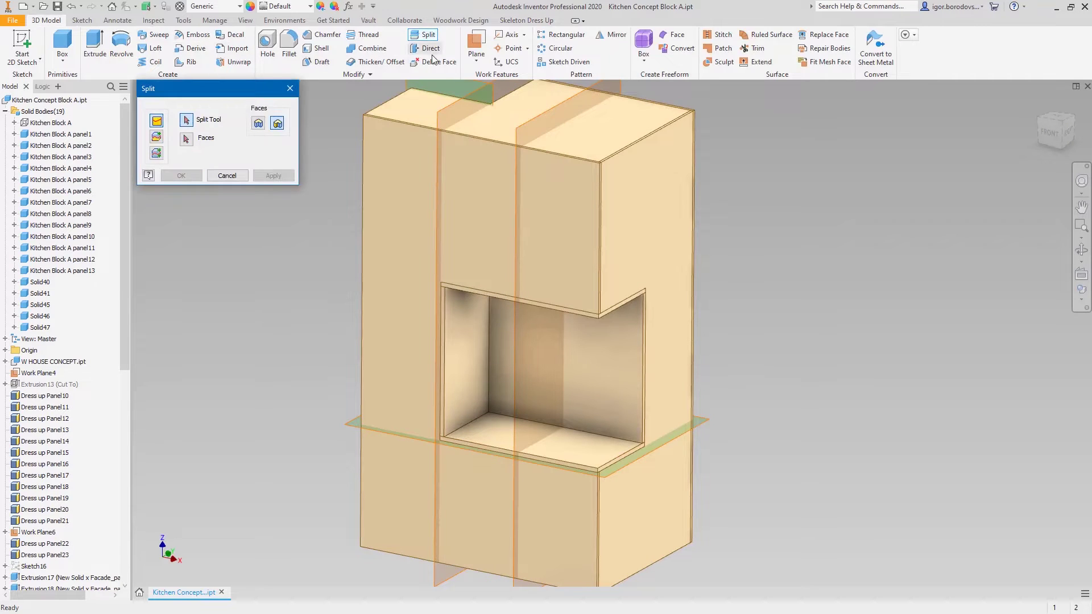
{"action": "left_click", "coordinate": [492, 107]}
{"action": "left_click", "coordinate": [373, 191]}
{"action": "left_click", "coordinate": [278, 176]}
{"action": "left_click", "coordinate": [571, 99]}
{"action": "left_click", "coordinate": [544, 212]}
{"action": "left_click", "coordinate": [274, 175]}
{"action": "left_click", "coordinate": [344, 425]}
{"action": "left_click", "coordinate": [388, 239]}
{"action": "left_click", "coordinate": [286, 176]}
{"action": "left_click", "coordinate": [488, 172]}
{"action": "left_click", "coordinate": [502, 216]}
{"action": "left_click", "coordinate": [279, 176]}
{"action": "left_click", "coordinate": [290, 88]}
{"action": "key", "text": "alt+]"}
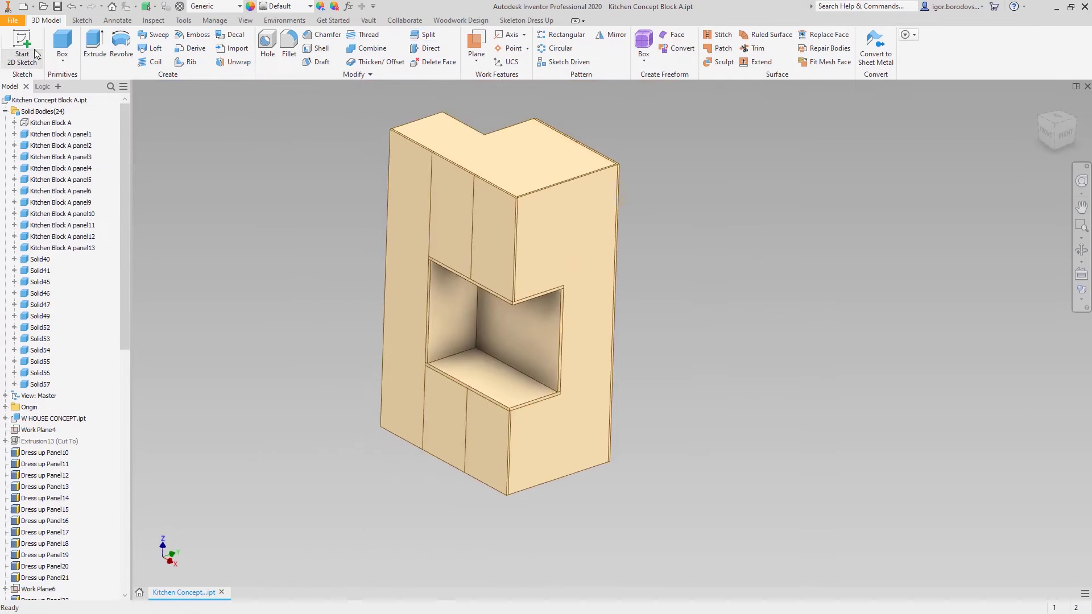
- Start a sketch on the tall front facade piece and project the outlines of the four other facade pieces
{"action": "left_click", "coordinate": [28, 41]}
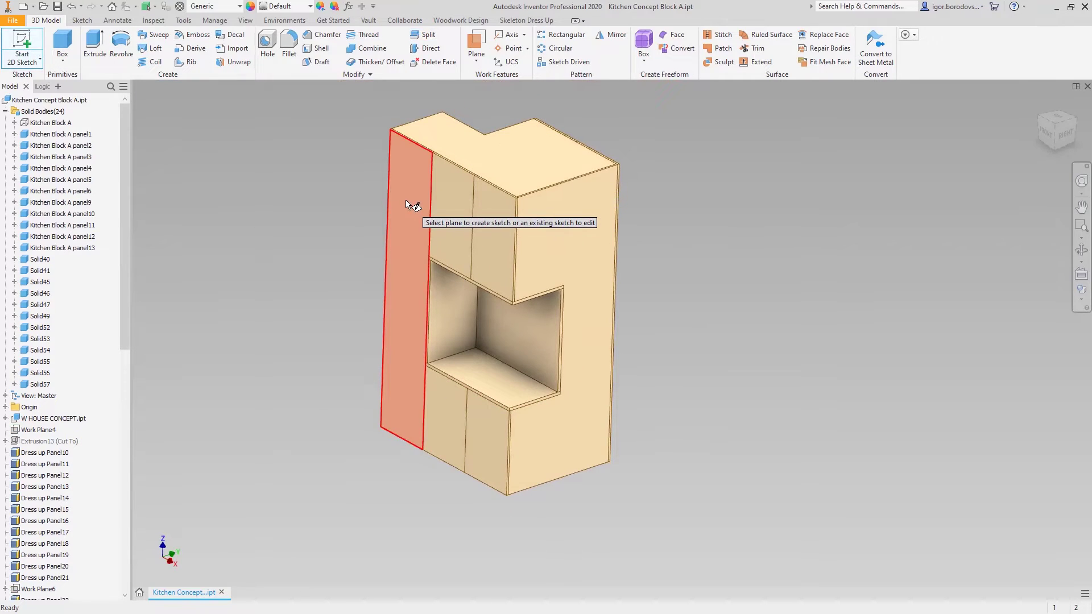
{"action": "left_click", "coordinate": [407, 204]}
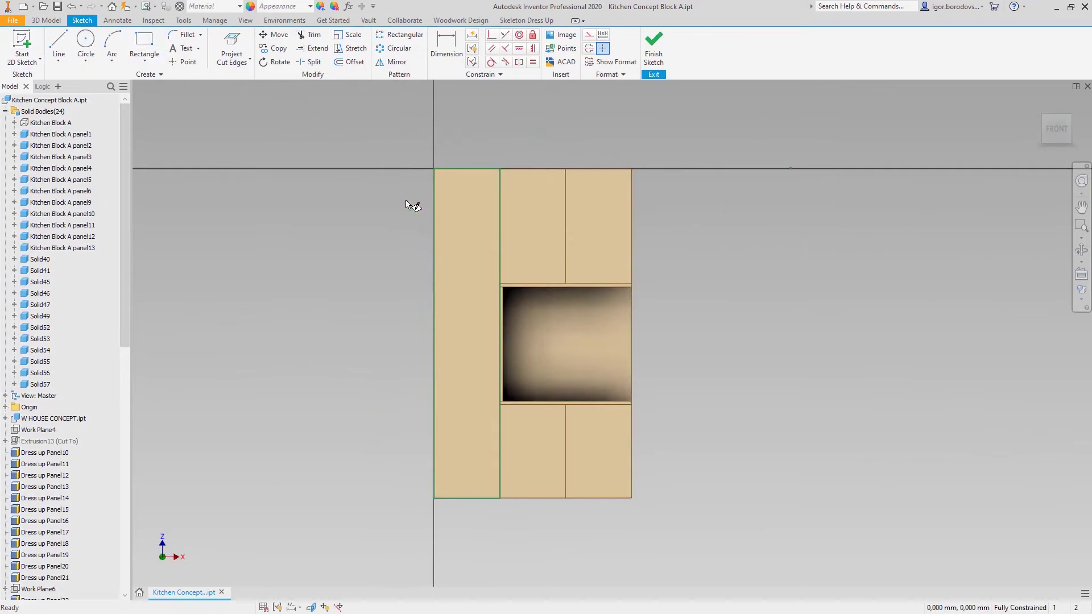
{"action": "left_click", "coordinate": [249, 59]}
{"action": "left_click", "coordinate": [195, 81]}
{"action": "left_click", "coordinate": [524, 207]}
{"action": "left_click", "coordinate": [601, 215]}
{"action": "left_click", "coordinate": [536, 457]}
{"action": "left_click", "coordinate": [609, 455]}
- Change all projected facade outlines to construction geometry
{"action": "left_click_drag", "start_coordinate": [486, 264], "coordinate": [699, 556]}
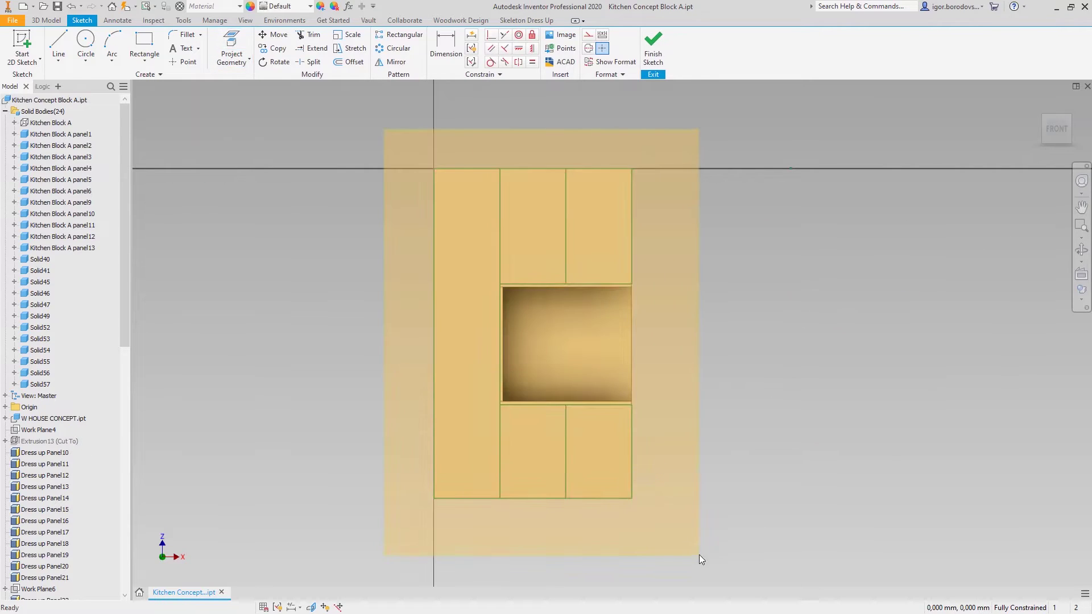
{"action": "right_click", "coordinate": [703, 396]}
{"action": "left_click", "coordinate": [750, 399]}
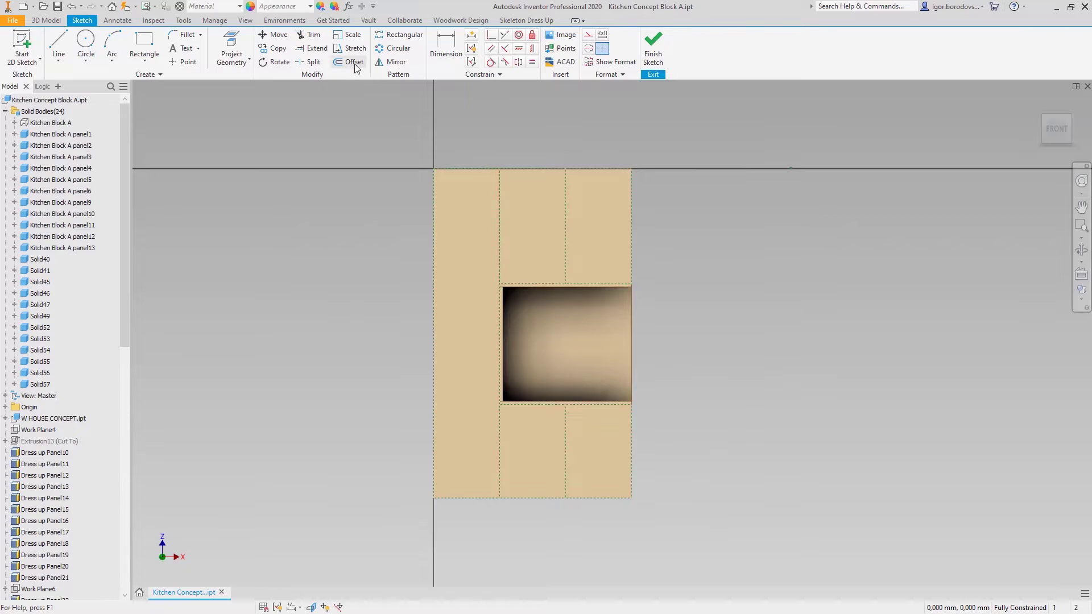
- Offset each of the five facade outlines inward by 1.5 mm
{"action": "left_click", "coordinate": [433, 197]}
{"action": "left_click", "coordinate": [435, 198]}
{"action": "left_click", "coordinate": [564, 225]}
{"action": "left_click", "coordinate": [563, 225]}
{"action": "left_click", "coordinate": [632, 234]}
{"action": "type", "text": "5"}
{"action": "key", "text": "Return"}
{"action": "left_click", "coordinate": [567, 432]}
{"action": "type", "text": "5"}
{"action": "key", "text": "Return"}
{"action": "left_click", "coordinate": [634, 435]}
{"action": "type", "text": "5"}
{"action": "key", "text": "Return"}
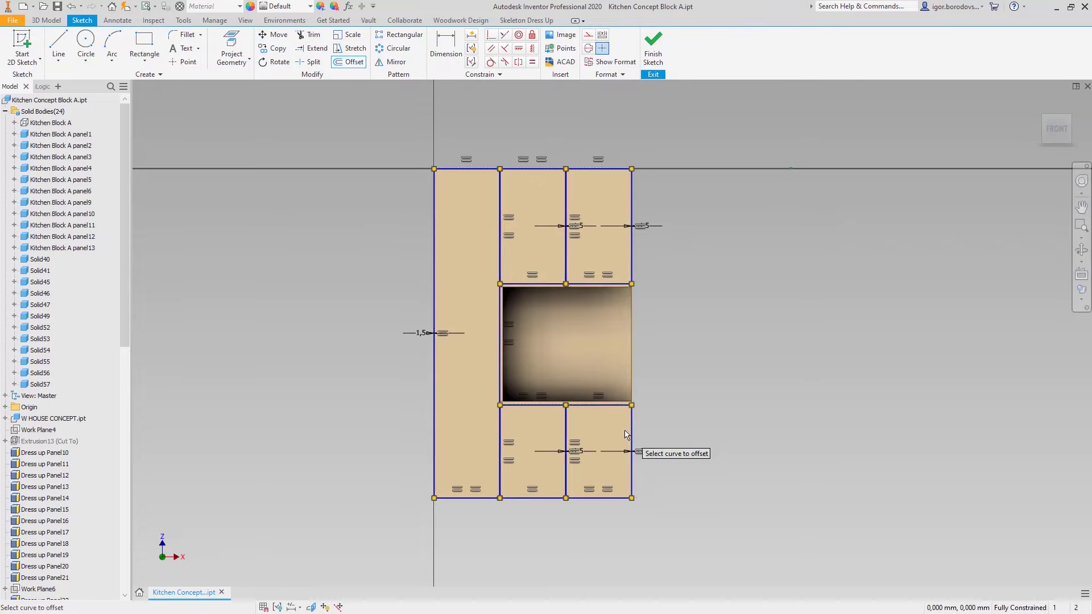
- Finish the sketch and choose the five offset facade profiles for an extrusion
{"action": "left_click", "coordinate": [653, 54]}
{"action": "key", "text": "e"}
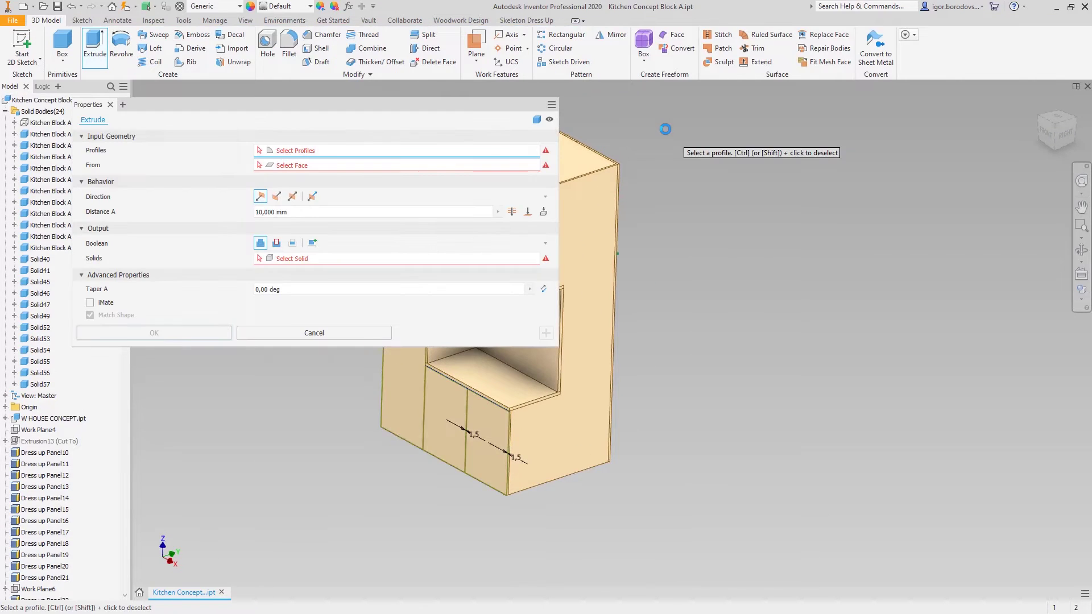
{"action": "middle_click_drag", "start_coordinate": [725, 200], "coordinate": [928, 236]}
{"action": "left_click", "coordinate": [617, 240]}
{"action": "left_click", "coordinate": [654, 246]}
{"action": "left_click", "coordinate": [695, 267]}
{"action": "left_click", "coordinate": [648, 447]}
{"action": "left_click", "coordinate": [693, 465]}
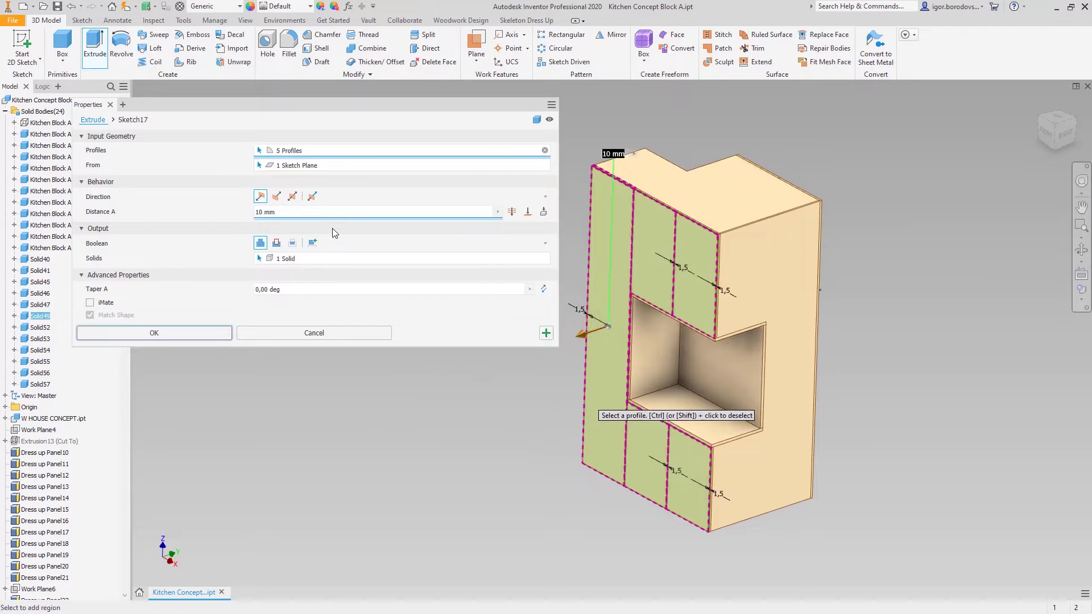
- Extrude the profiles inward by Facade_panel_thickness as an intersection with the five facade solids
{"action": "left_click", "coordinate": [291, 244]}
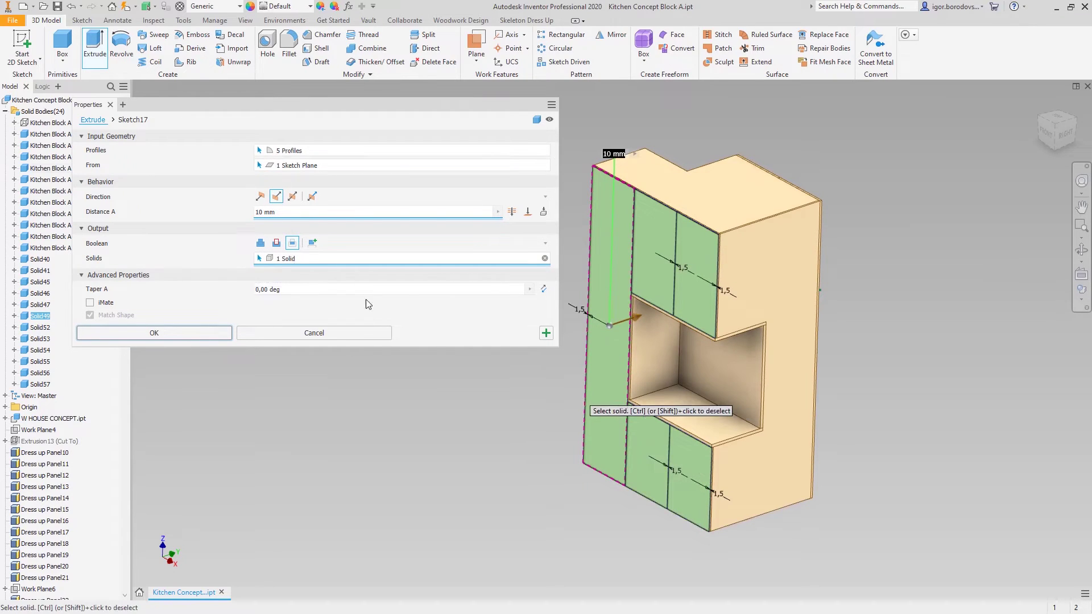
{"action": "left_click", "coordinate": [636, 479]}
{"action": "left_click", "coordinate": [692, 498]}
{"action": "left_click", "coordinate": [665, 302]}
{"action": "left_click", "coordinate": [686, 306]}
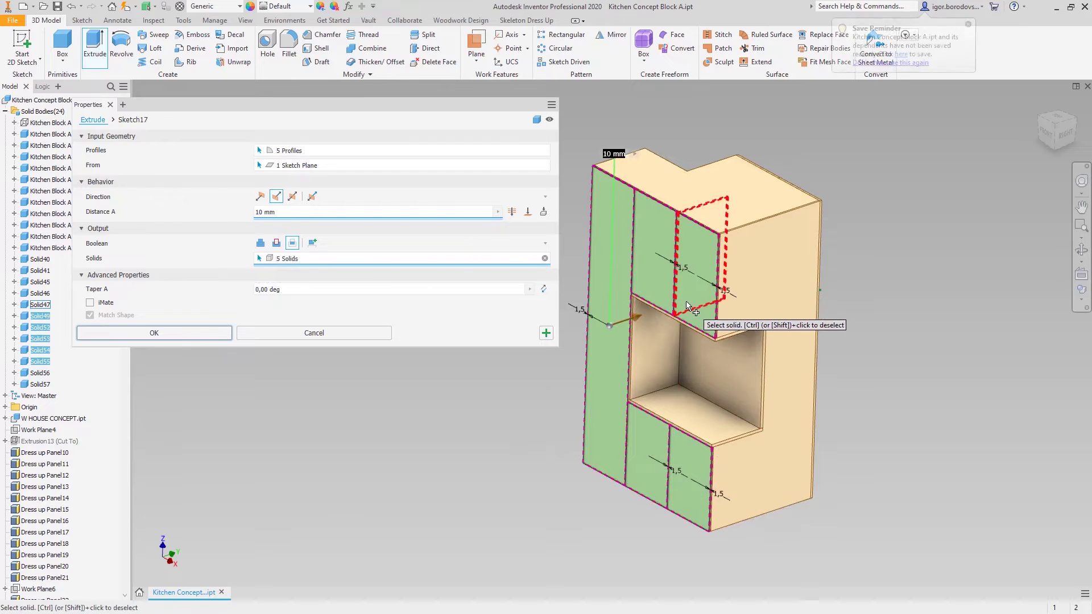
{"action": "left_click", "coordinate": [498, 212]}
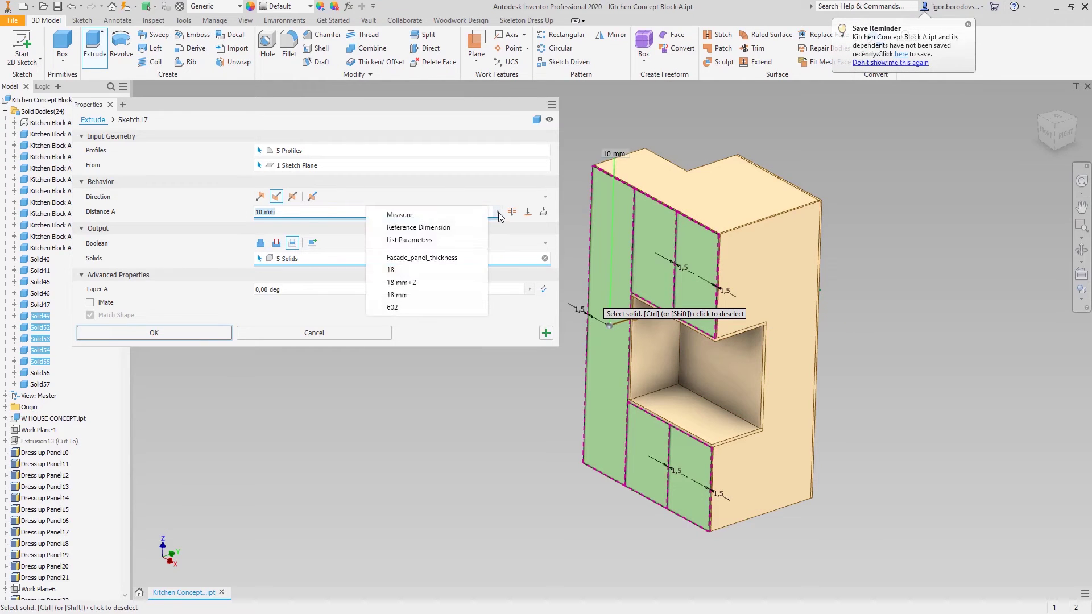
{"action": "left_click", "coordinate": [463, 255]}
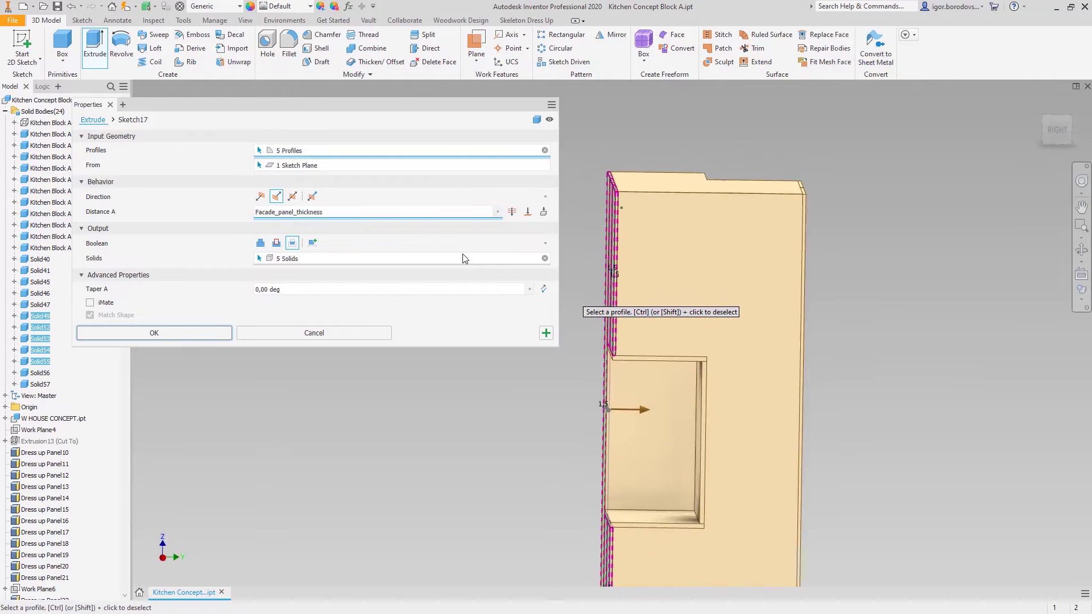
{"action": "key", "text": "Return"}
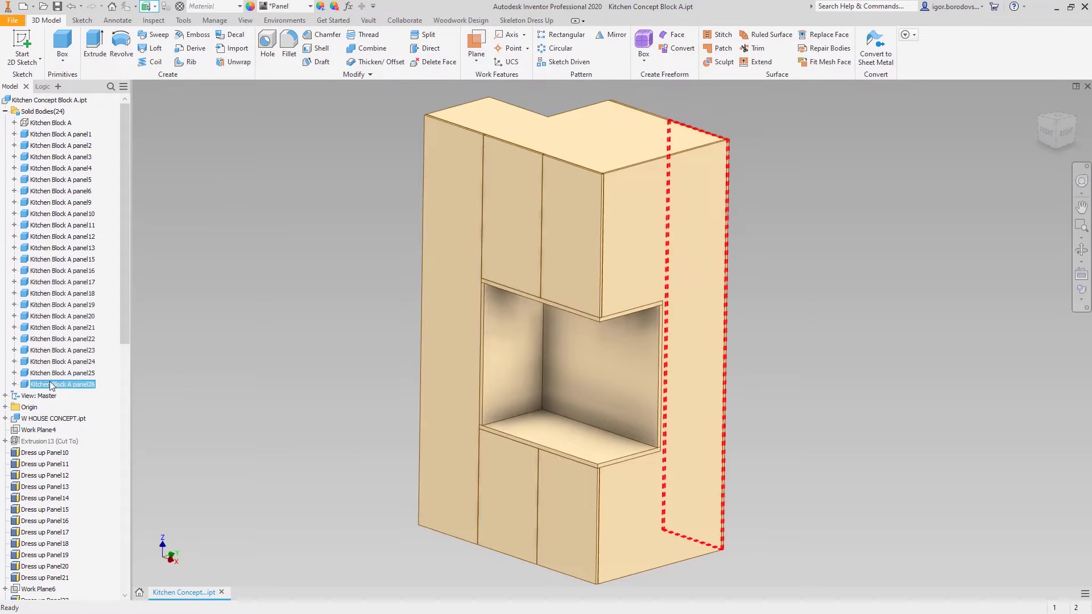
- Begin making components from all the panel bodies, with a new target assembly Kitchen Block A.iam in the House\Kitchen folder
{"action": "left_click", "coordinate": [72, 135], "text": "shift"}
{"action": "right_click", "coordinate": [73, 139]}
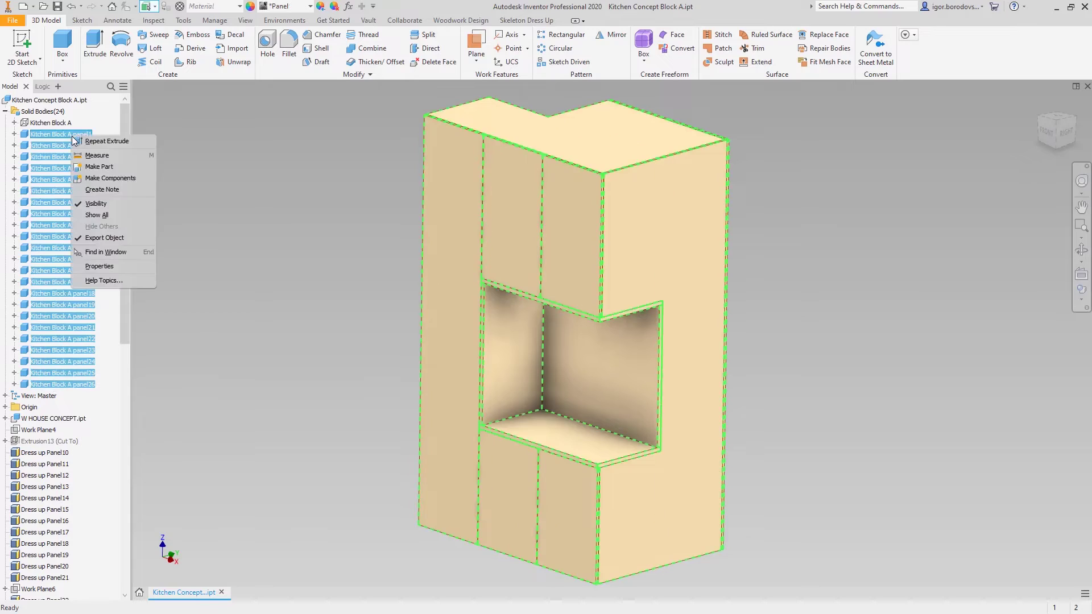
{"action": "left_click", "coordinate": [104, 176]}
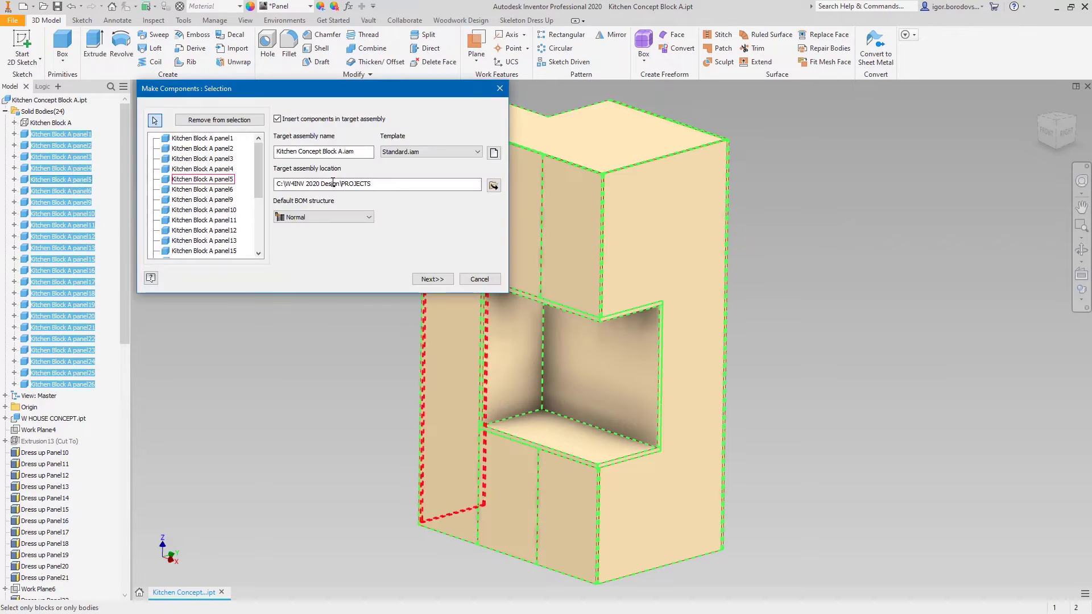
{"action": "left_click", "coordinate": [493, 185]}
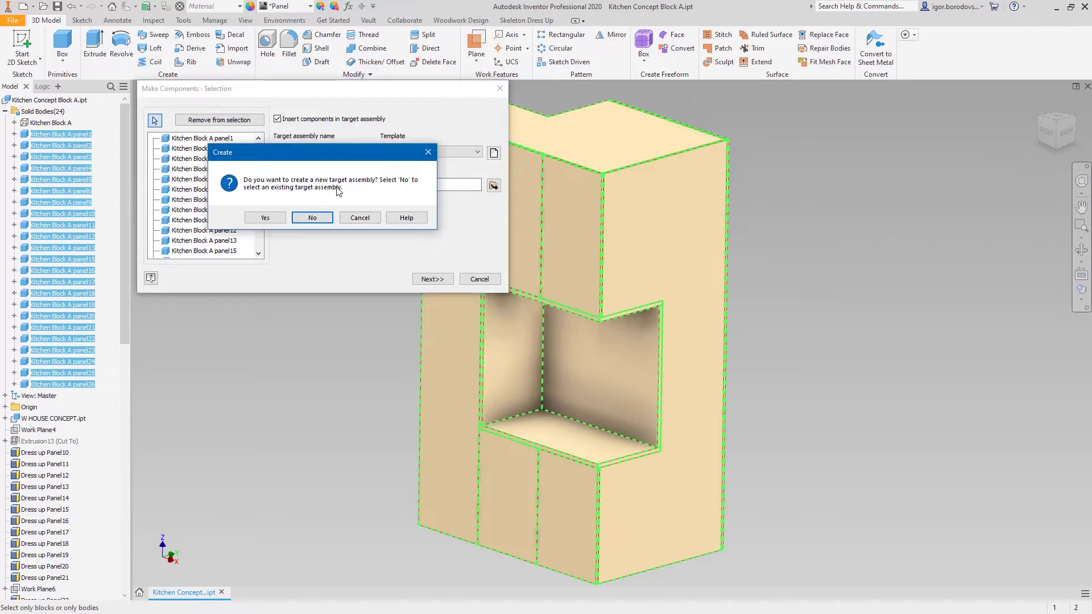
{"action": "left_click", "coordinate": [264, 218]}
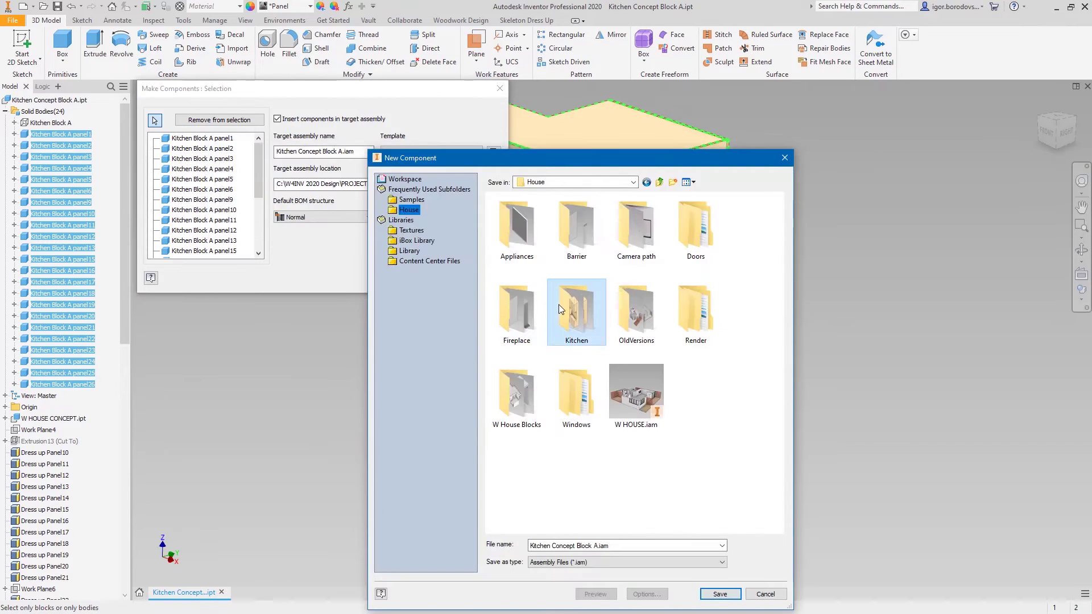
{"action": "double_click", "coordinate": [559, 306]}
{"action": "left_click", "coordinate": [719, 594]}
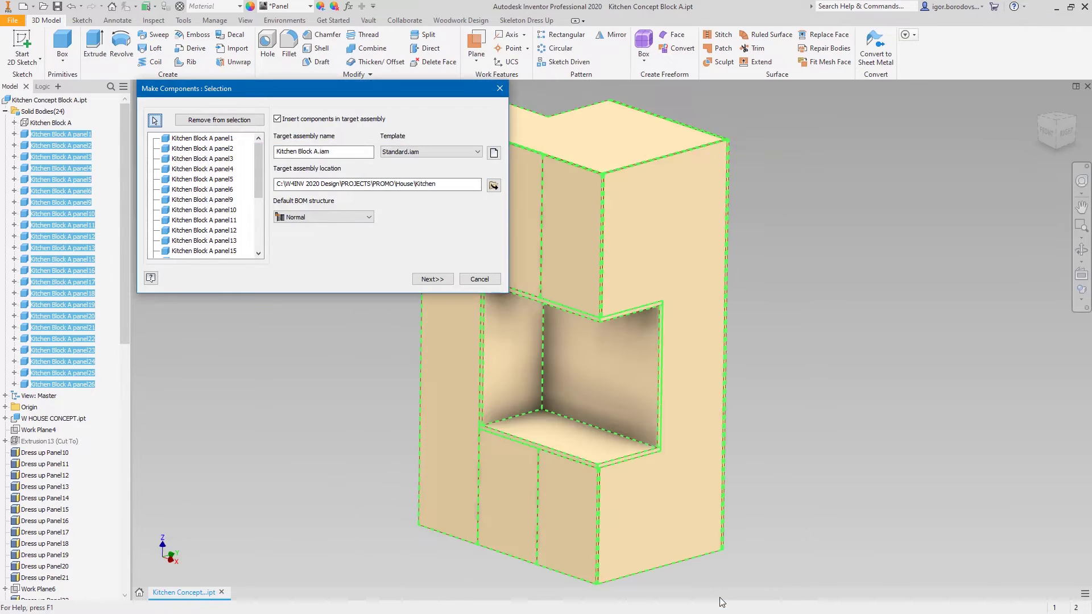
- Generate the panel components with the Standard.ipt template and save the new assembly with all its dependent parts
{"action": "left_click", "coordinate": [436, 279]}
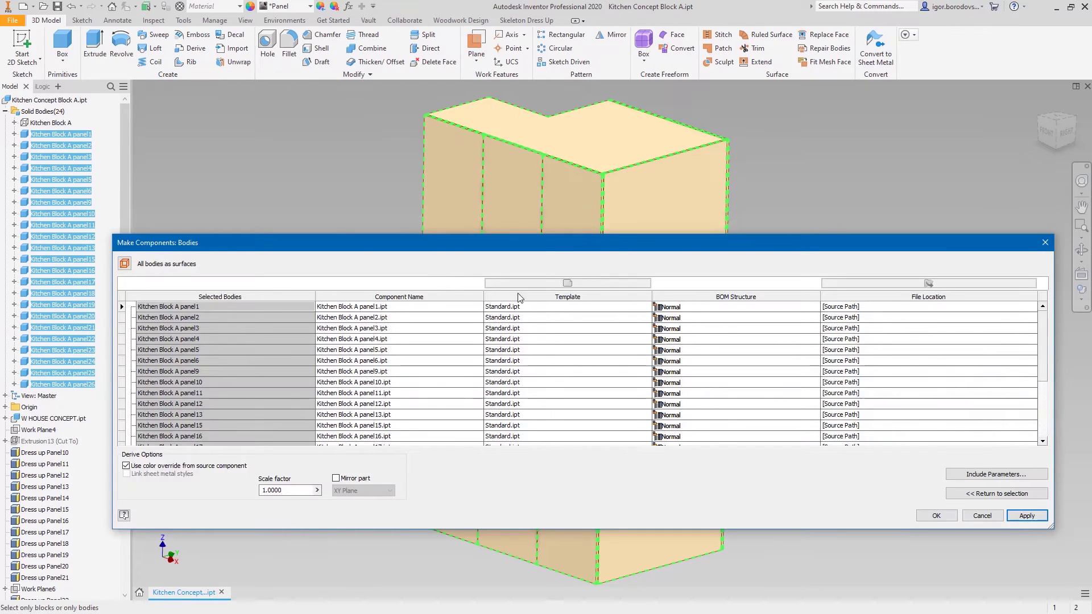
{"action": "left_click", "coordinate": [949, 519]}
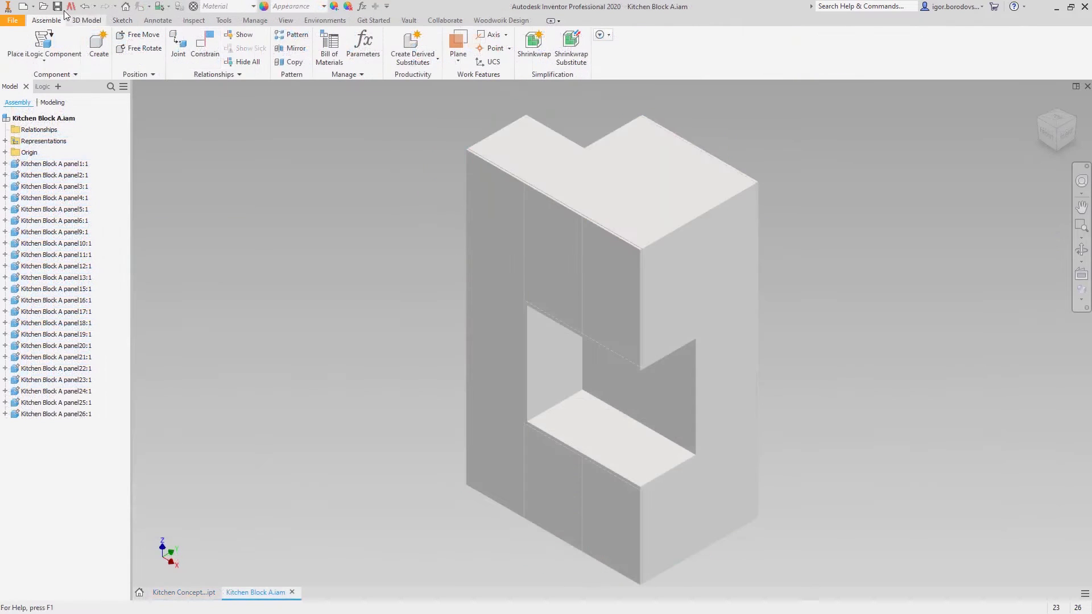
{"action": "left_click", "coordinate": [56, 6]}
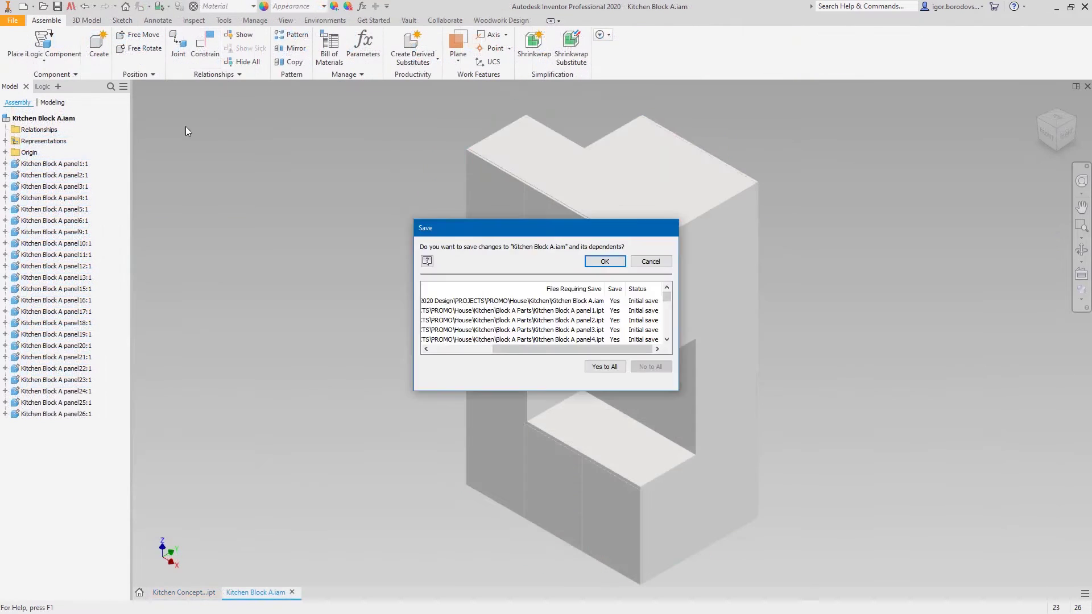
{"action": "left_click", "coordinate": [605, 261]}
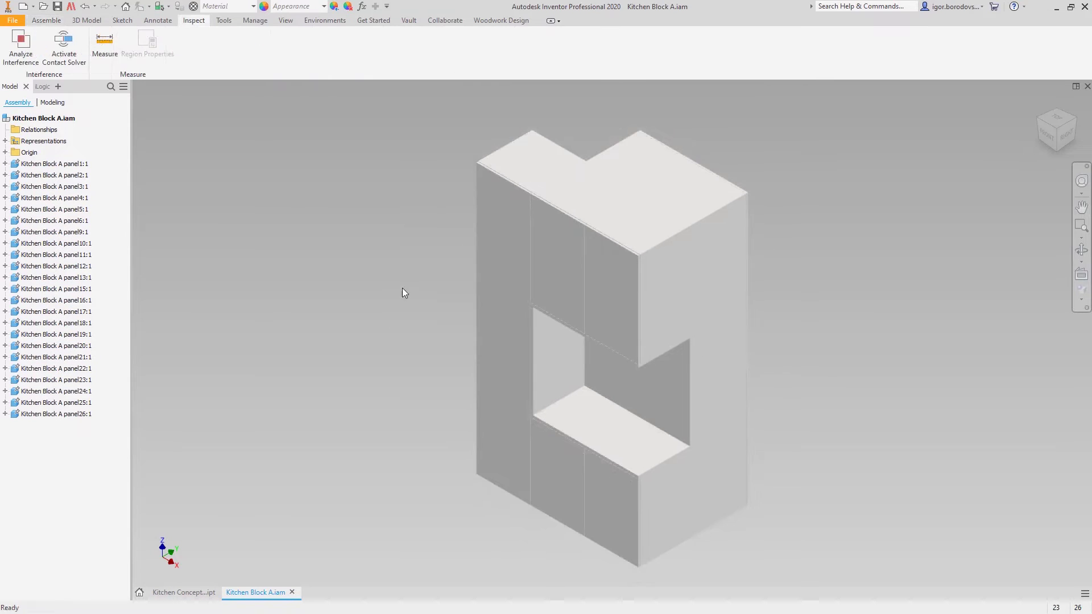
- Assign Laminated Medium Density Fiberboard (LMDF) in color B03 to all panels of the assembly
{"action": "left_click", "coordinate": [511, 22]}
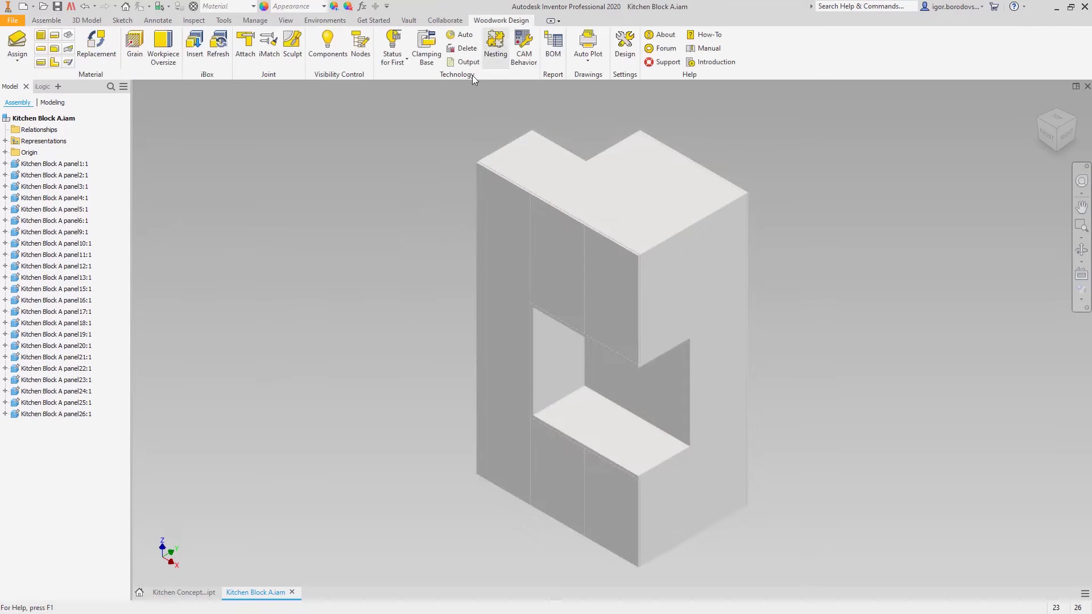
{"action": "left_click", "coordinate": [17, 38]}
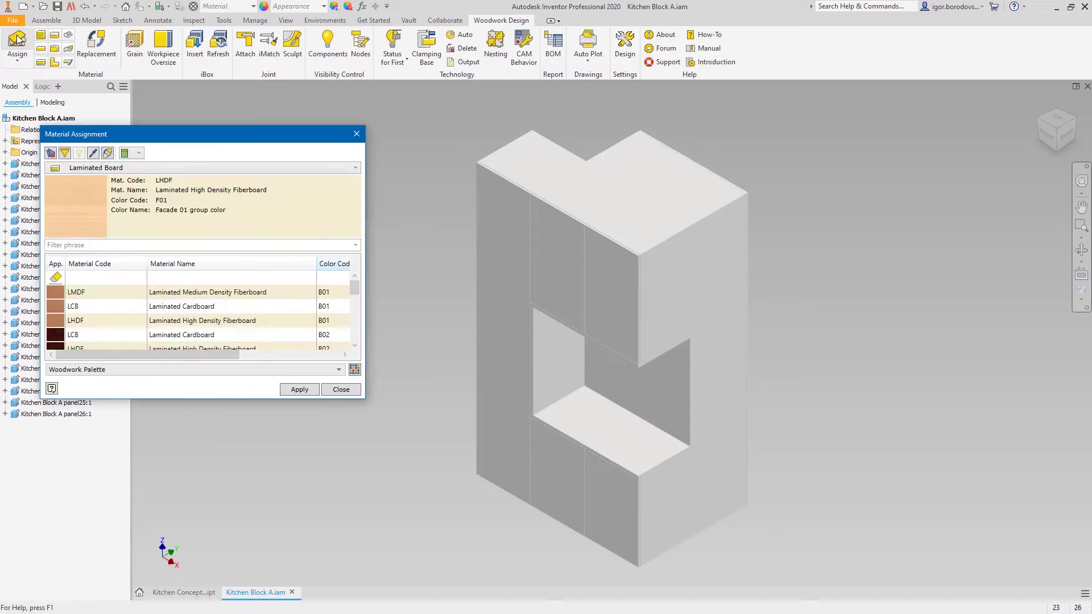
{"action": "scroll", "coordinate": [147, 310], "scroll_direction": "down", "scroll_amount": 2}
{"action": "left_click", "coordinate": [142, 293]}
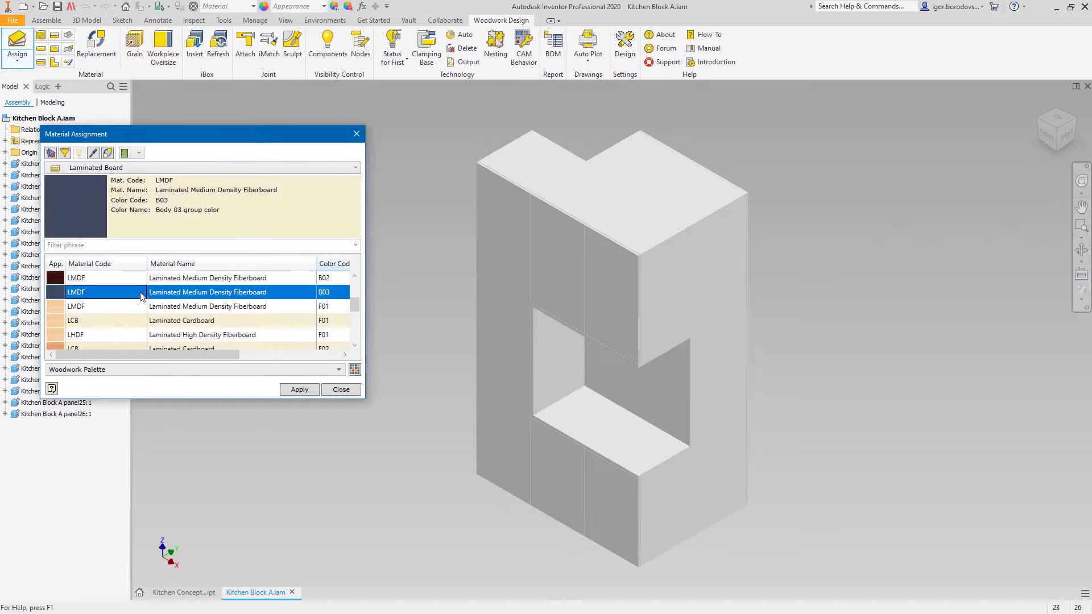
{"action": "left_click", "coordinate": [311, 390]}
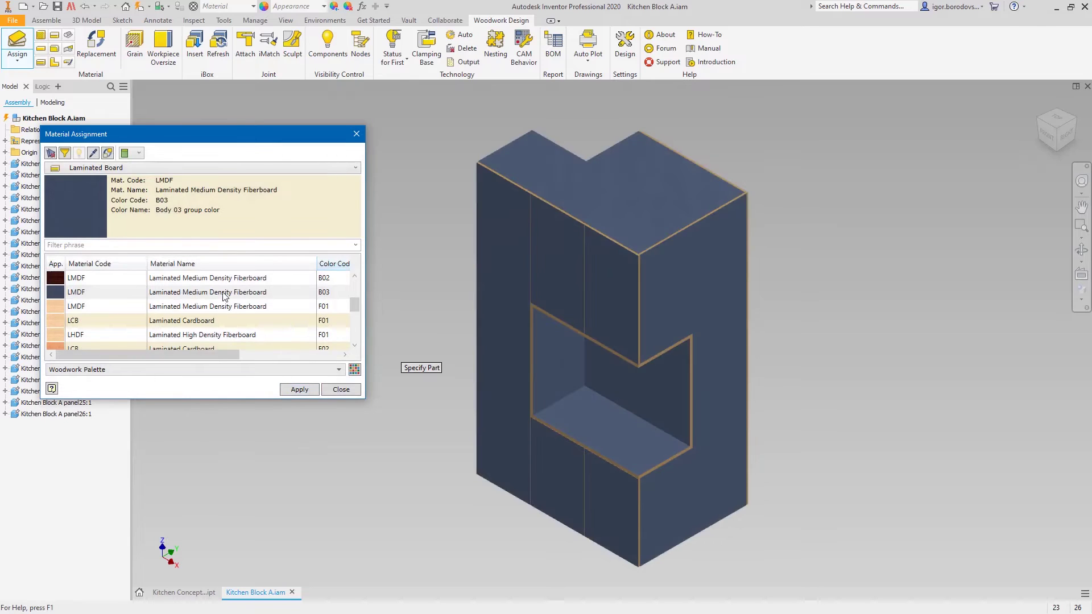
- Assign the solid material STMB 01 (Solid Timber 01) to the four panels lining the open niche
{"action": "left_click", "coordinate": [229, 166]}
{"action": "left_click", "coordinate": [203, 195]}
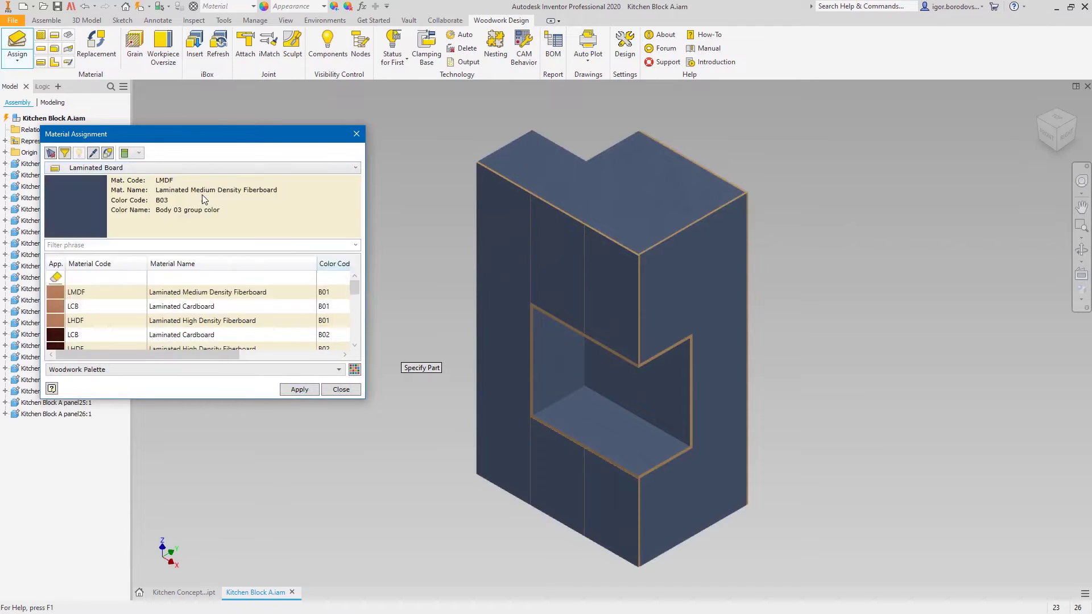
{"action": "left_click", "coordinate": [199, 307]}
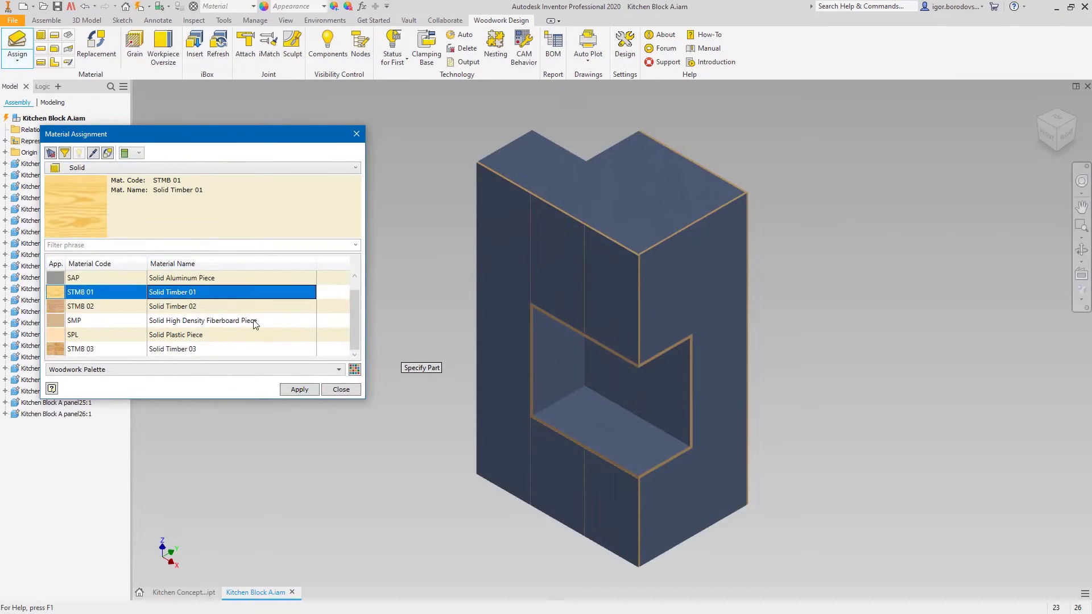
{"action": "left_click", "coordinate": [591, 428]}
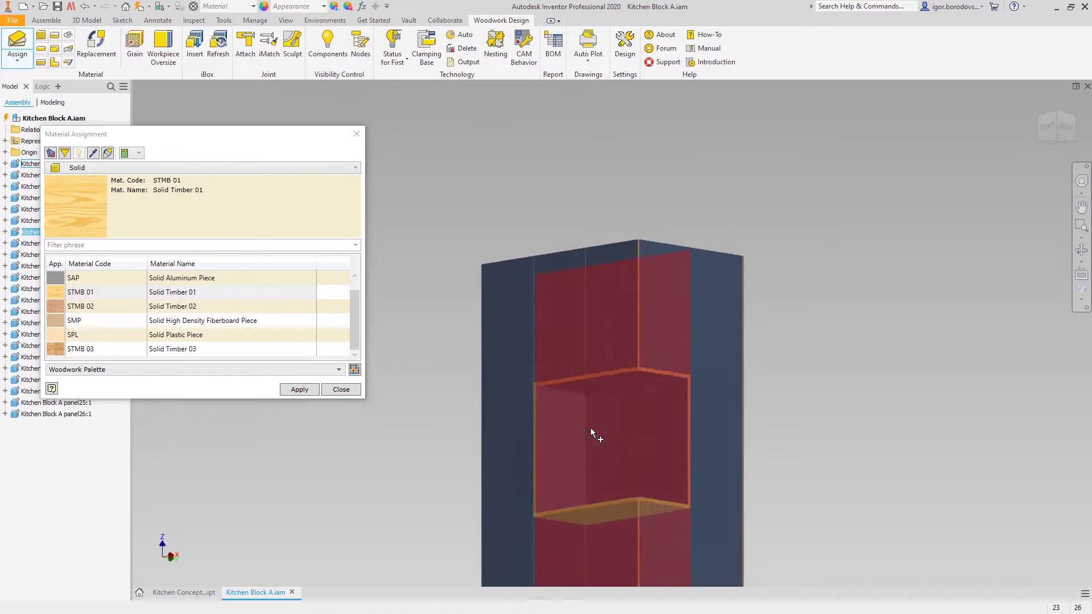
{"action": "left_click", "coordinate": [564, 431]}
{"action": "left_click", "coordinate": [564, 431]}
{"action": "left_click", "coordinate": [643, 419]}
{"action": "left_click", "coordinate": [307, 391]}
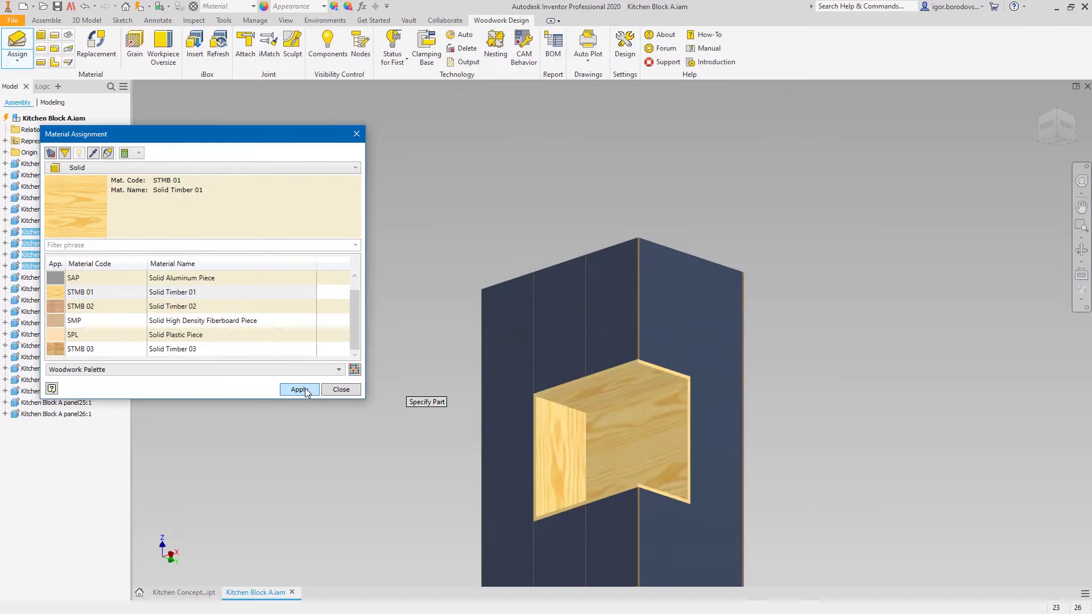
{"action": "key", "text": "Escape"}
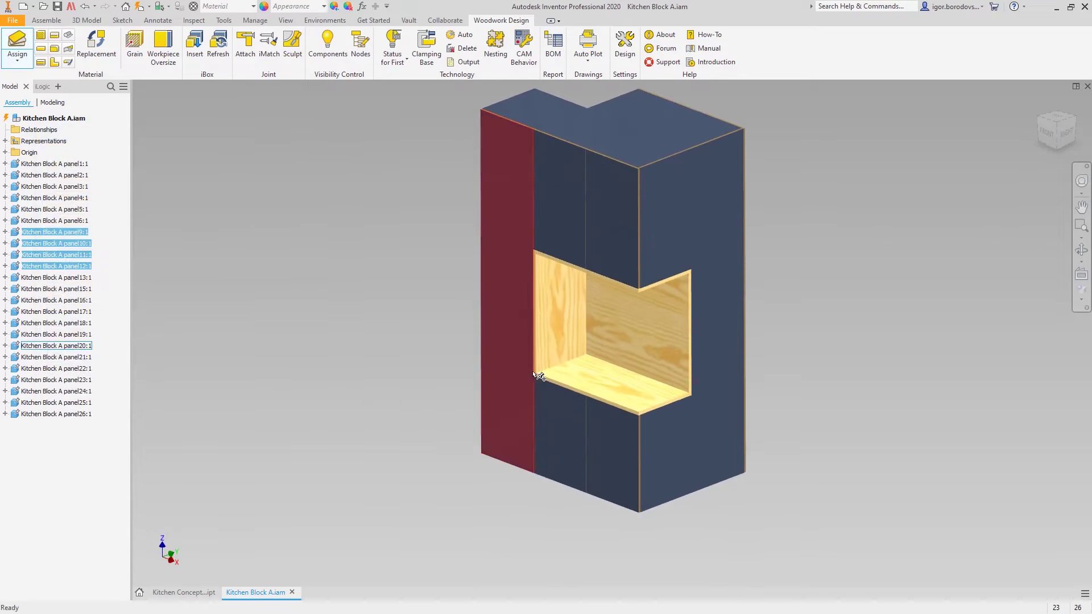
- Hide the four timber panels lining the niche
{"action": "left_click", "coordinate": [586, 374]}
{"action": "left_click", "coordinate": [580, 354], "text": "ctrl"}
{"action": "left_click", "coordinate": [642, 338], "text": "ctrl"}
{"action": "left_click", "coordinate": [637, 278], "text": "ctrl"}
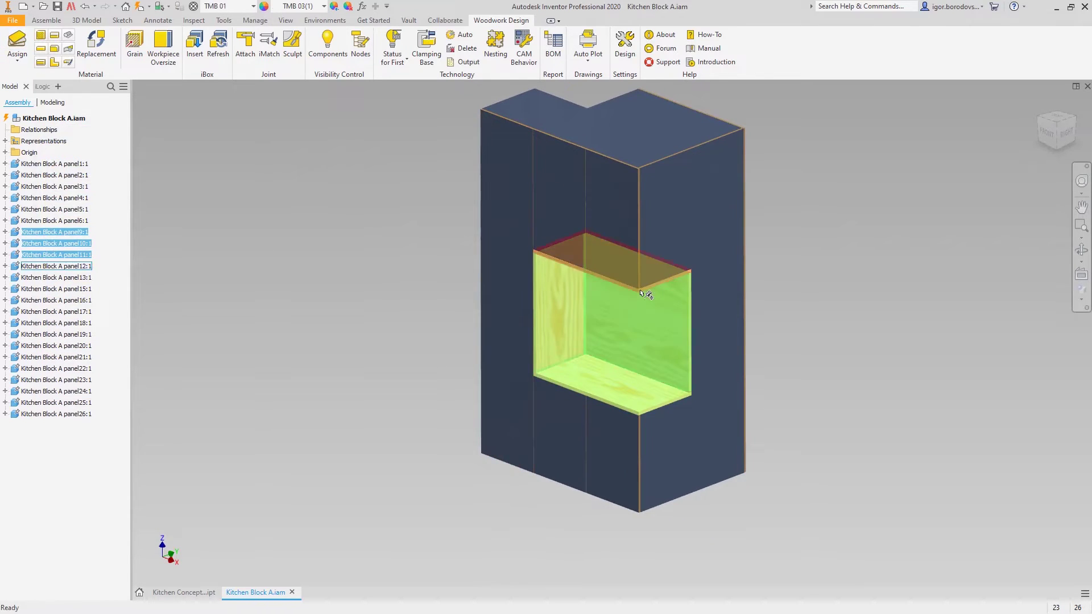
{"action": "right_click", "coordinate": [470, 263]}
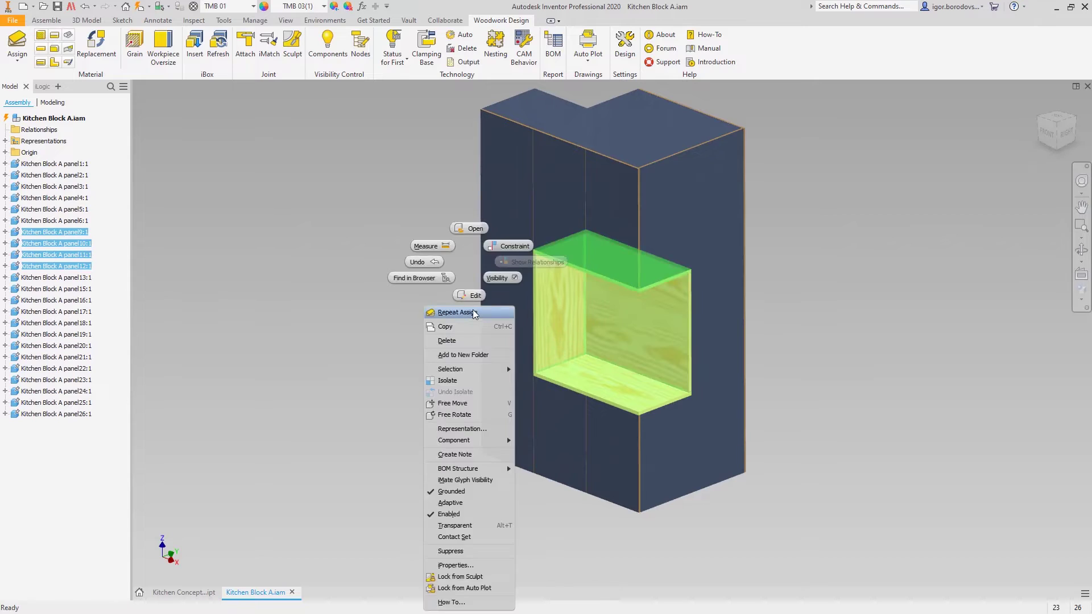
{"action": "left_click", "coordinate": [504, 278]}
{"action": "key", "text": "F5"}
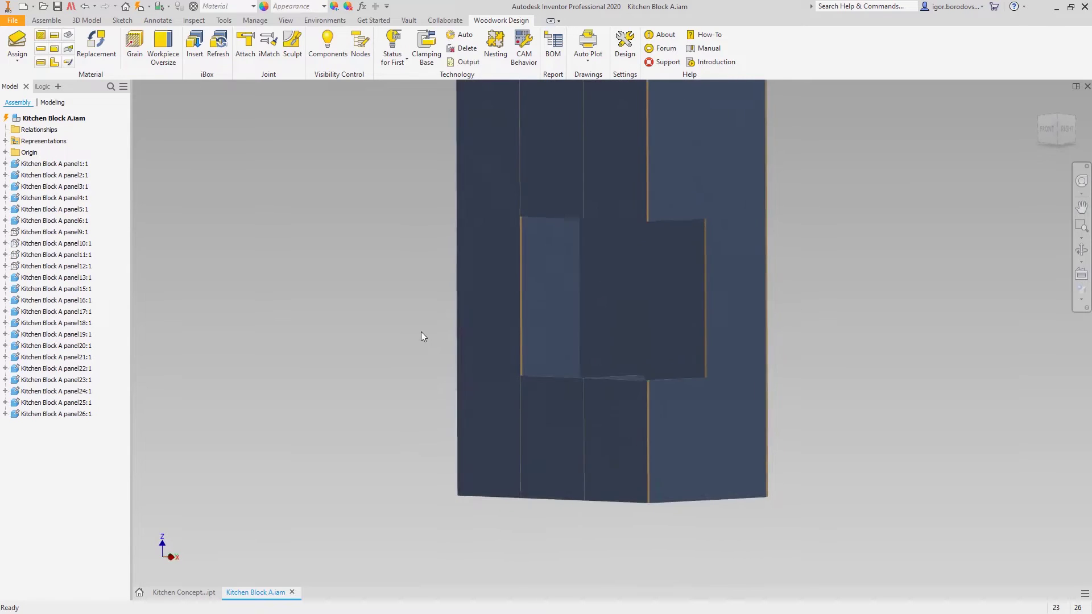
{"action": "key", "text": "F5"}
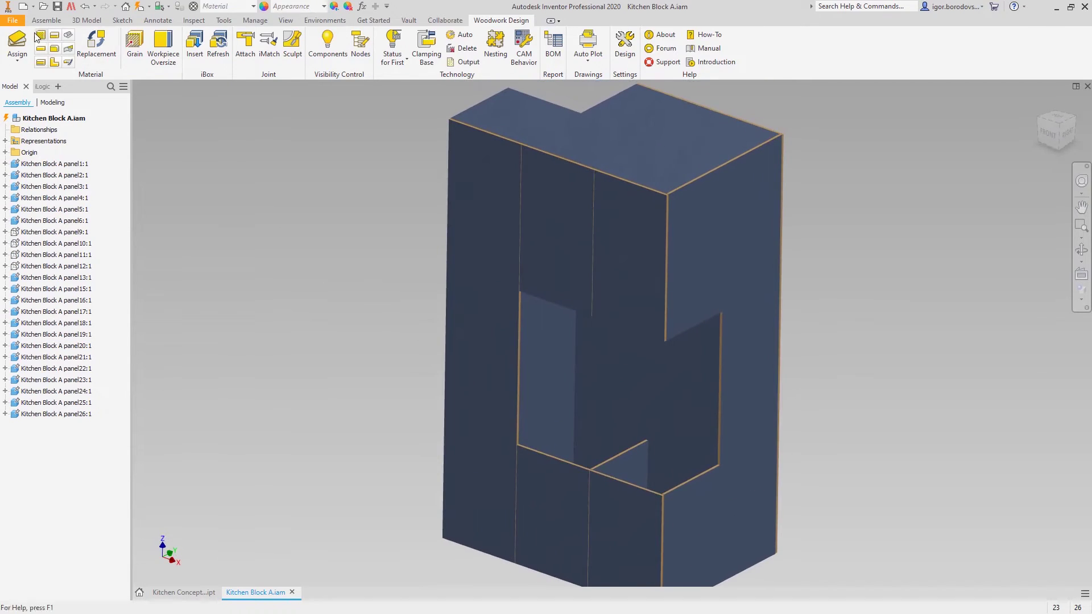
- Choose the PVC 1 edge band in color B03 for assignment and set its face selection to All faces
{"action": "left_click", "coordinate": [30, 40]}
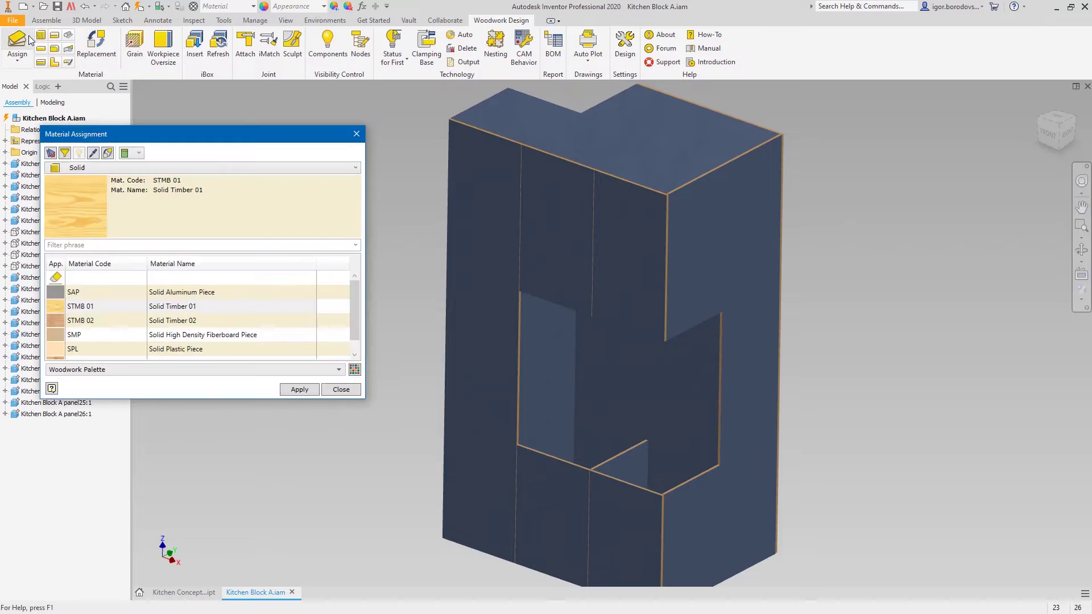
{"action": "left_click", "coordinate": [154, 168]}
{"action": "left_click", "coordinate": [152, 286]}
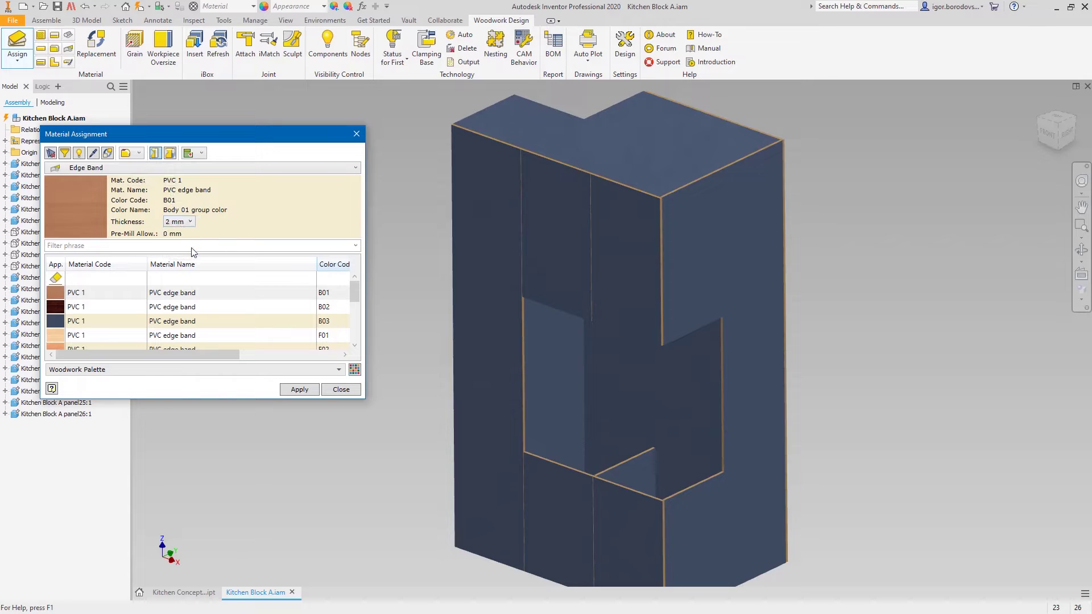
{"action": "left_click", "coordinate": [163, 324]}
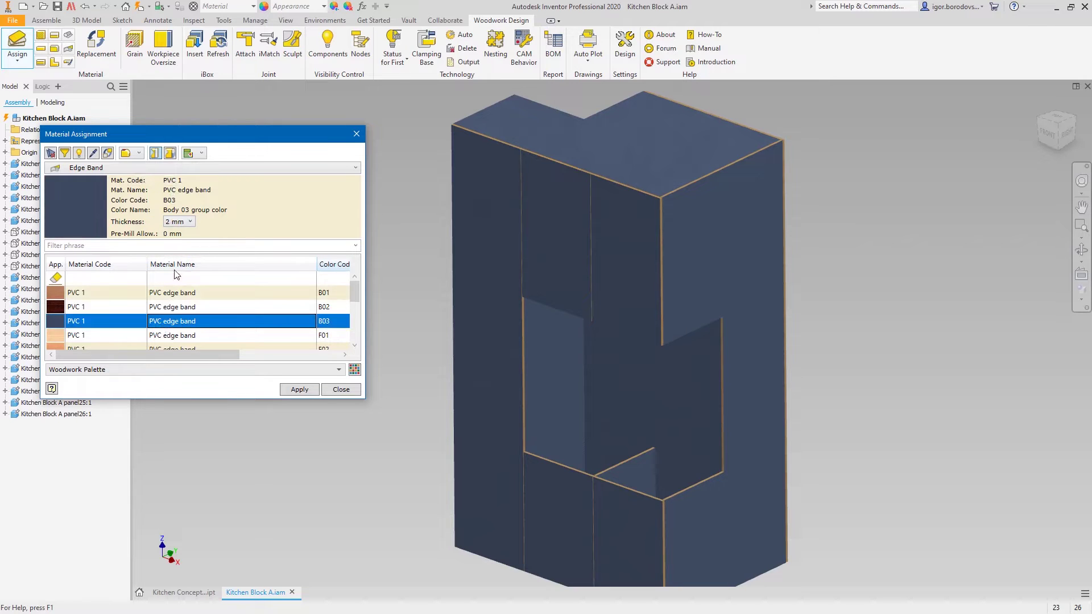
{"action": "left_click", "coordinate": [140, 154]}
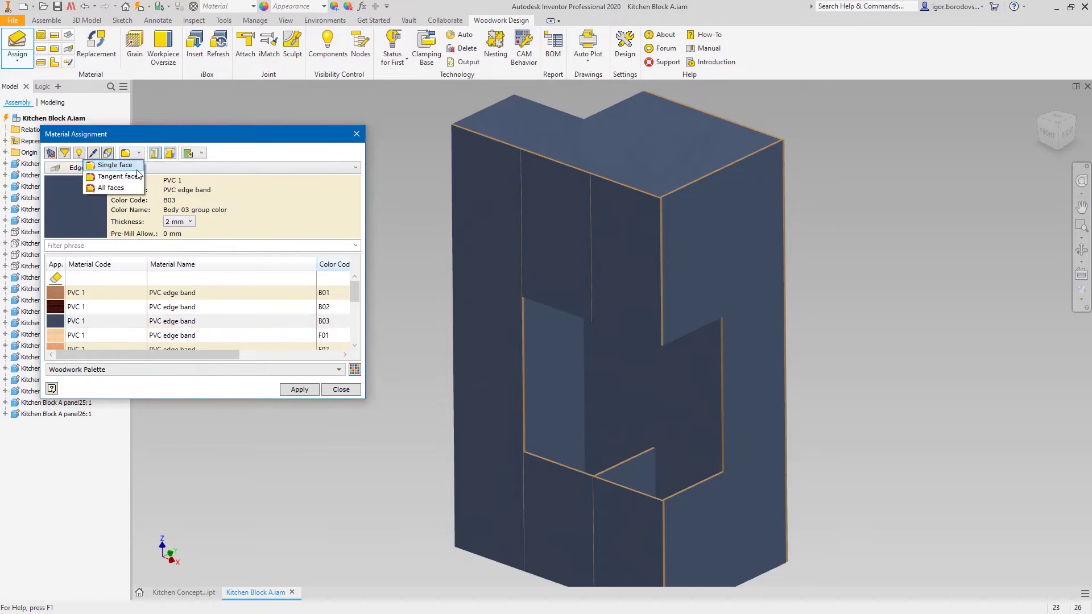
{"action": "left_click", "coordinate": [135, 188]}
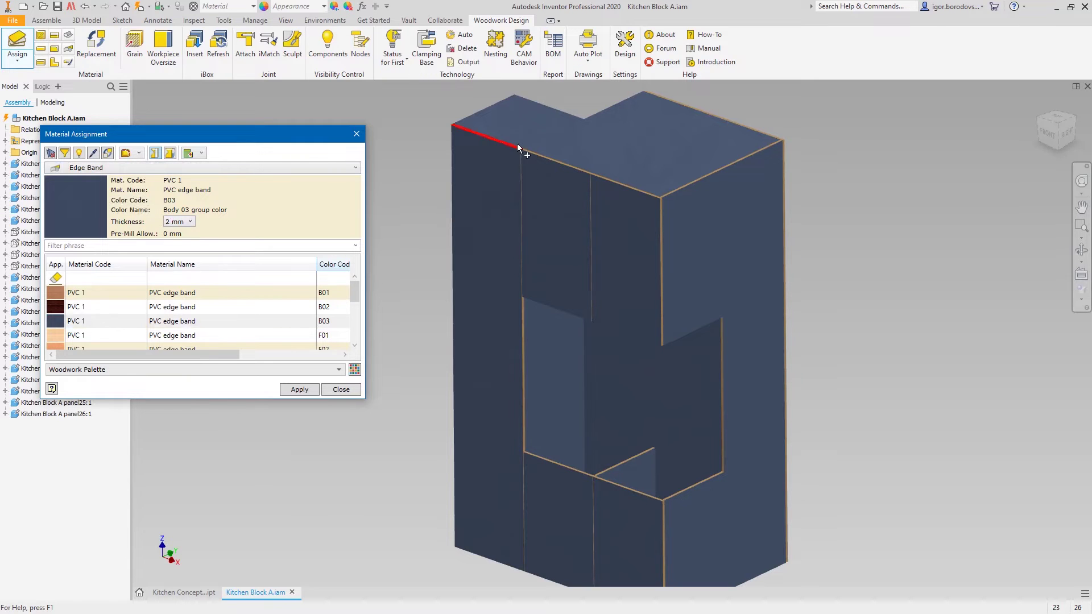
- Apply the PVC 1 edge band in color B03 around all edges of the facade panels
{"action": "left_click", "coordinate": [517, 144]}
{"action": "left_click", "coordinate": [553, 158]}
{"action": "left_click", "coordinate": [611, 184]}
{"action": "left_click", "coordinate": [568, 465]}
{"action": "left_click", "coordinate": [661, 496]}
{"action": "middle_click_drag", "start_coordinate": [661, 496], "coordinate": [711, 197], "text": "shift"}
{"action": "left_click", "coordinate": [592, 244]}
{"action": "scroll", "coordinate": [628, 339], "scroll_direction": "up", "scroll_amount": 1}
{"action": "middle_click_drag", "start_coordinate": [580, 443], "coordinate": [645, 345]}
{"action": "left_click", "coordinate": [294, 391]}
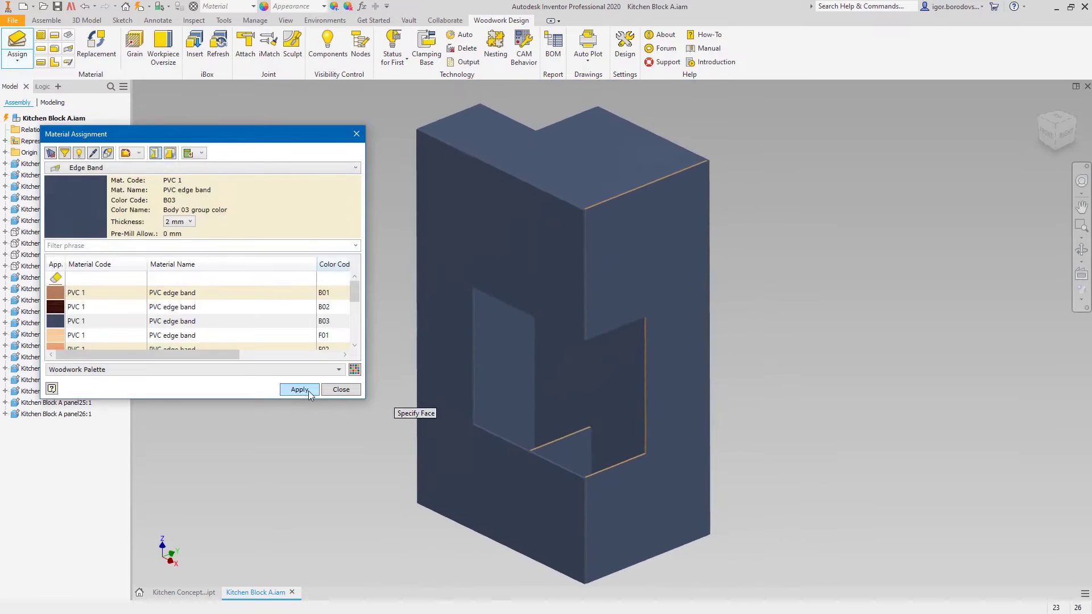
{"action": "left_click", "coordinate": [332, 392]}
- Hide the five facade panels and the two back panels to expose the cabinet carcass
{"action": "left_click", "coordinate": [431, 310]}
{"action": "left_click", "coordinate": [512, 258], "text": "ctrl"}
{"action": "left_click", "coordinate": [554, 273], "text": "ctrl"}
{"action": "left_click", "coordinate": [503, 478], "text": "ctrl"}
{"action": "left_click", "coordinate": [554, 506], "text": "ctrl"}
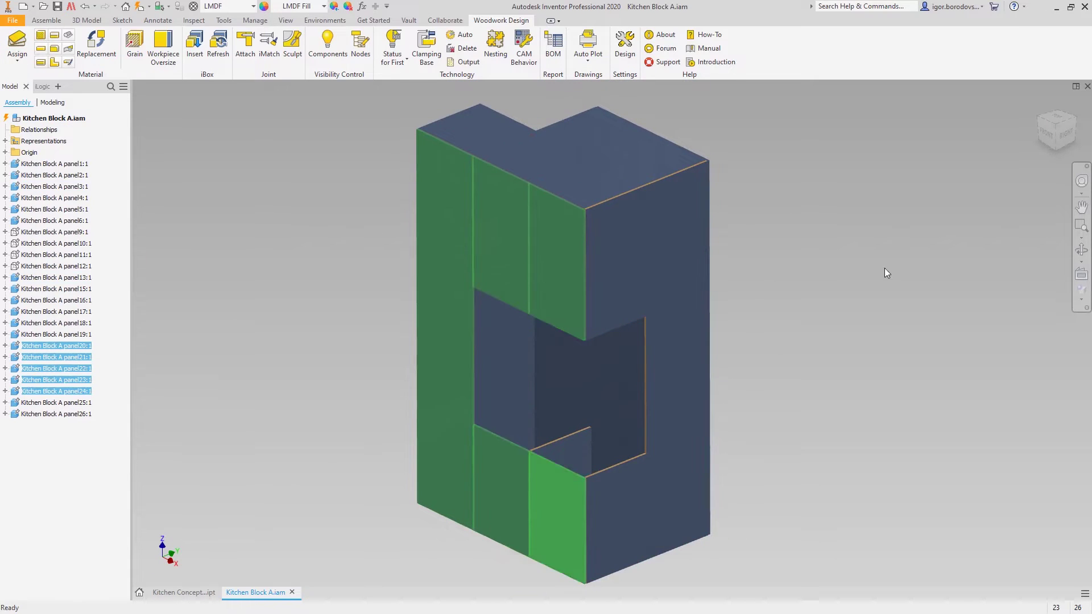
{"action": "left_click", "coordinate": [705, 575]}
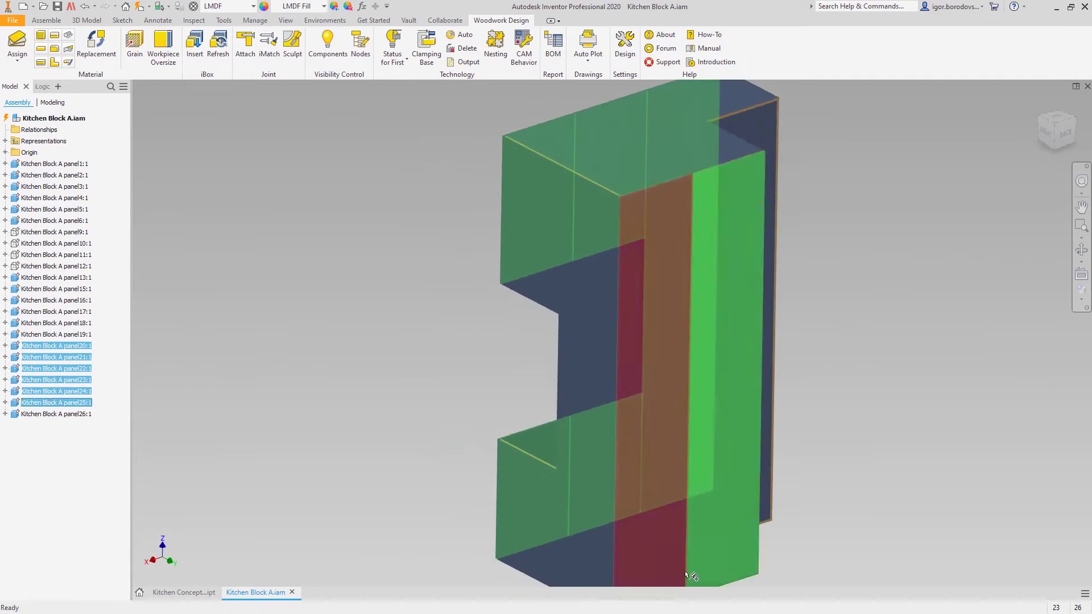
{"action": "right_click", "coordinate": [856, 368]}
{"action": "left_click", "coordinate": [895, 390]}
{"action": "key", "text": "F5"}
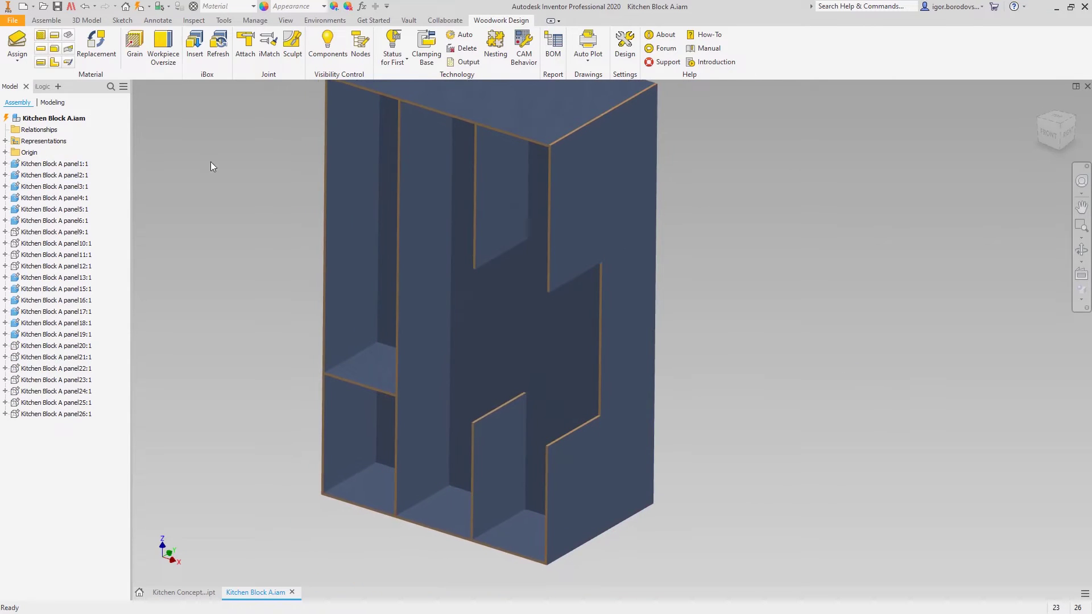
- Reopen material assignment with the PVC 1 edge band in color B03 and set the face selection to Single face
{"action": "left_click", "coordinate": [17, 39]}
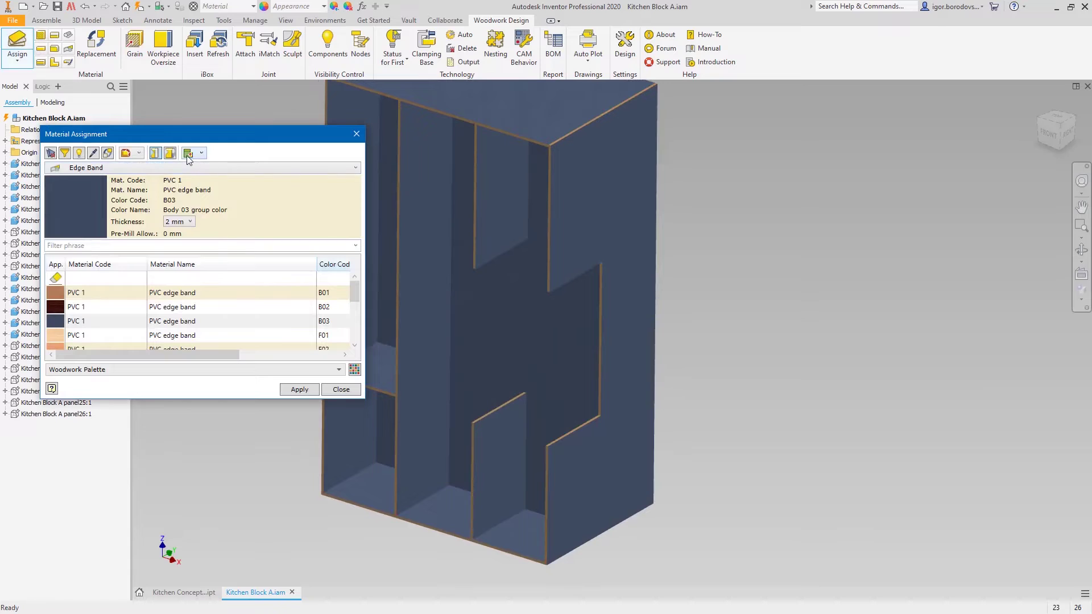
{"action": "left_click", "coordinate": [139, 153]}
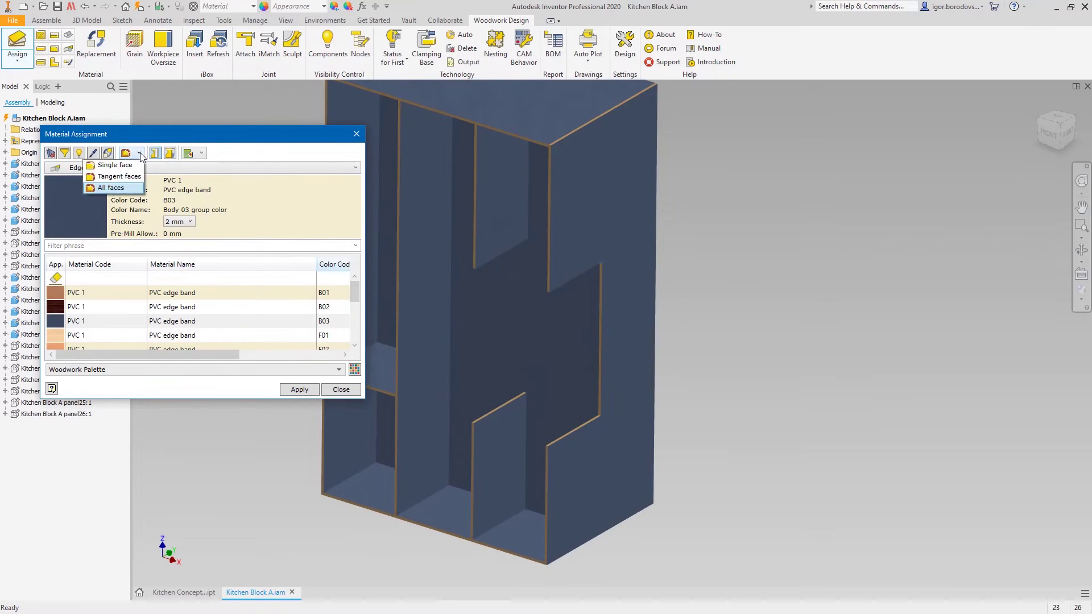
{"action": "left_click", "coordinate": [114, 165]}
- Select the exposed front edges of the carcass panels, including the niche cutout edges, for the edge band
{"action": "scroll", "coordinate": [529, 236], "scroll_direction": "up", "scroll_amount": 5}
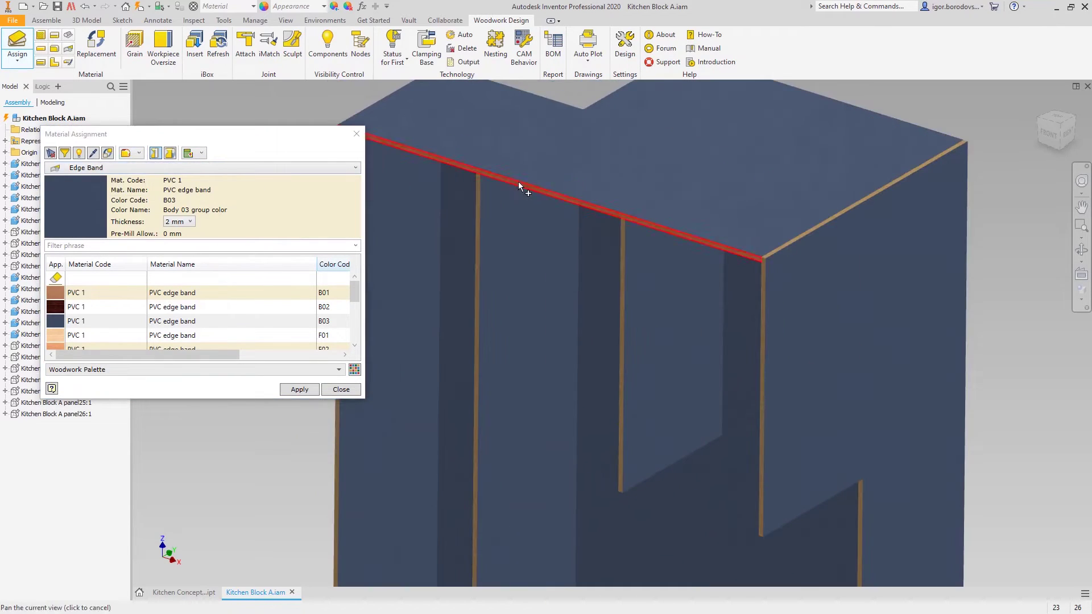
{"action": "left_click", "coordinate": [623, 338]}
{"action": "left_click", "coordinate": [477, 326]}
{"action": "middle_click_drag", "start_coordinate": [546, 307], "coordinate": [609, 142]}
{"action": "left_click", "coordinate": [490, 390]}
{"action": "left_click", "coordinate": [437, 557]}
{"action": "left_click", "coordinate": [424, 526]}
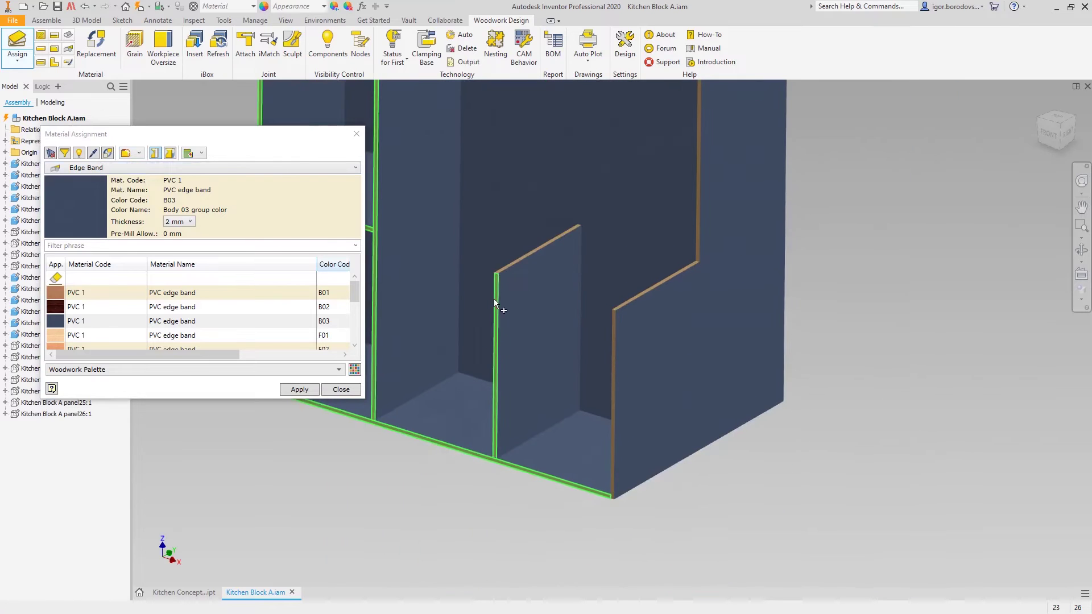
{"action": "left_click", "coordinate": [495, 301]}
{"action": "left_click", "coordinate": [612, 358]}
{"action": "scroll", "coordinate": [647, 337], "scroll_direction": "up", "scroll_amount": 4}
{"action": "scroll", "coordinate": [816, 197], "scroll_direction": "down", "scroll_amount": 3}
{"action": "left_click", "coordinate": [765, 247]}
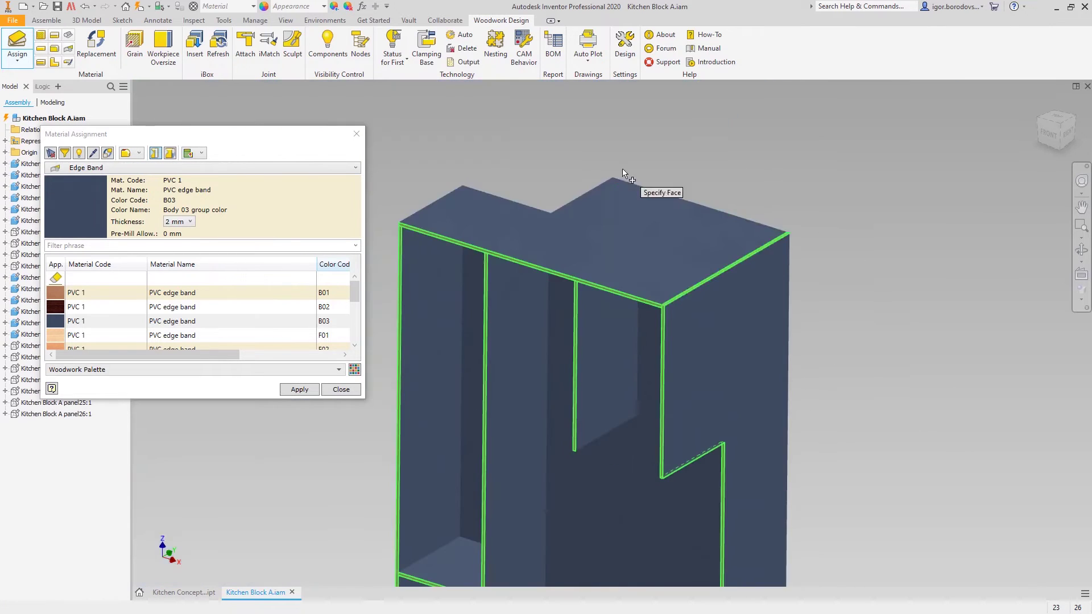
- Add the rear edges of the carcass panels to the edge band selection from the back of the cabinet
{"action": "middle_click_drag", "start_coordinate": [780, 236], "coordinate": [735, 222], "text": "shift"}
{"action": "left_click", "coordinate": [862, 250]}
{"action": "left_click", "coordinate": [705, 234]}
{"action": "left_click", "coordinate": [661, 237]}
{"action": "left_click", "coordinate": [569, 240]}
{"action": "left_click", "coordinate": [499, 257]}
{"action": "left_click", "coordinate": [662, 341]}
{"action": "middle_click_drag", "start_coordinate": [705, 483], "coordinate": [703, 270]}
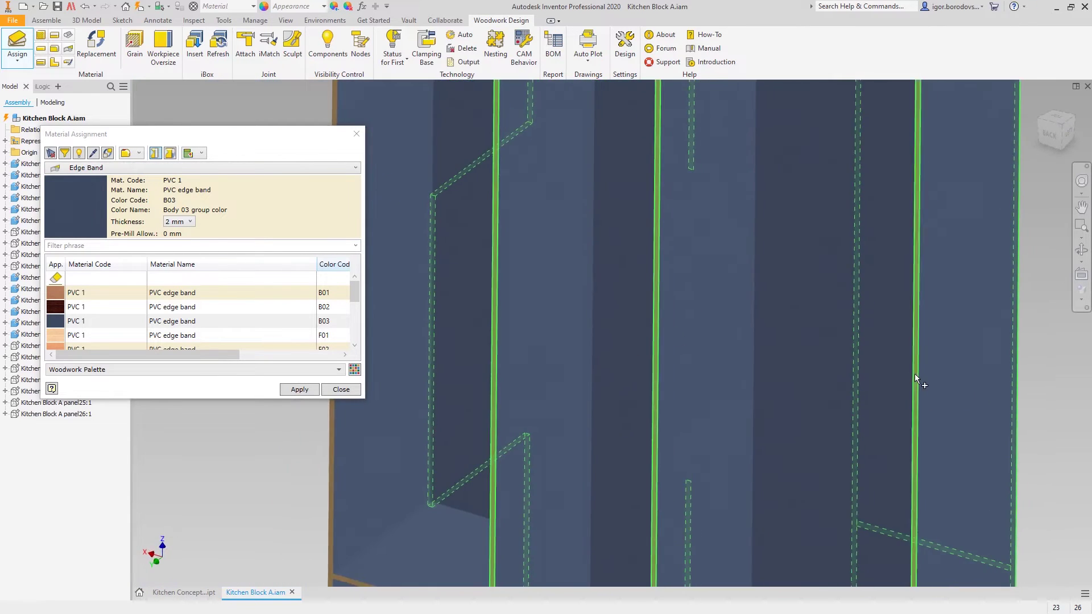
{"action": "left_click", "coordinate": [915, 373]}
{"action": "middle_click_drag", "start_coordinate": [876, 529], "coordinate": [873, 168]}
{"action": "left_click", "coordinate": [732, 389]}
{"action": "middle_click_drag", "start_coordinate": [733, 398], "coordinate": [813, 432], "text": "shift"}
{"action": "left_click", "coordinate": [718, 379]}
{"action": "left_click", "coordinate": [609, 318]}
{"action": "left_click", "coordinate": [782, 436]}
{"action": "middle_click_drag", "start_coordinate": [933, 444], "coordinate": [869, 436], "text": "shift"}
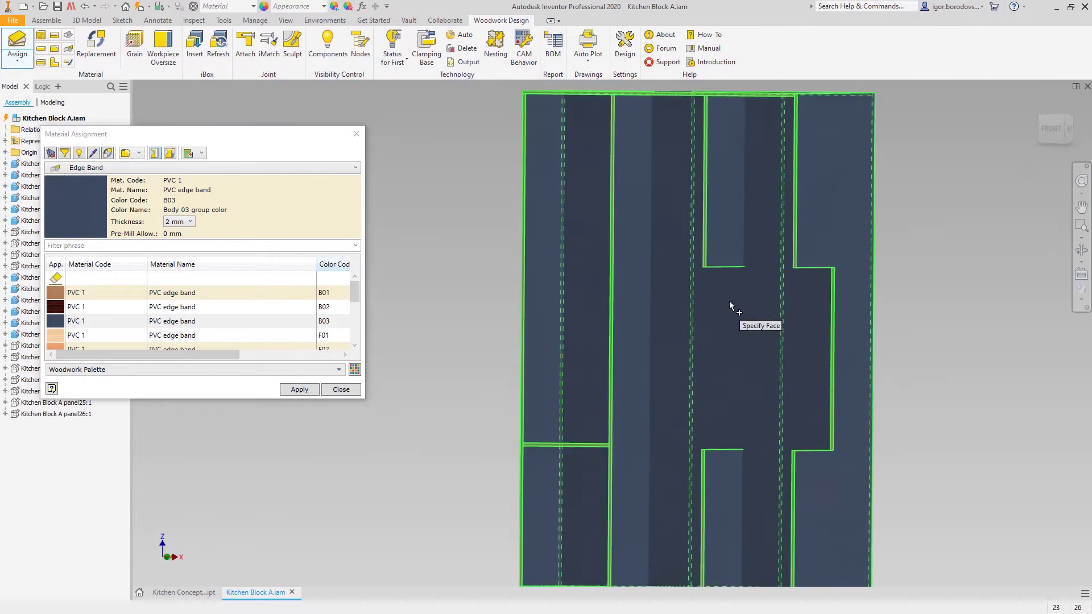
- Apply the PVC 1 edge band in color B03 to the selected edges and add the missed rear edge of the shelf
{"action": "left_click", "coordinate": [308, 391]}
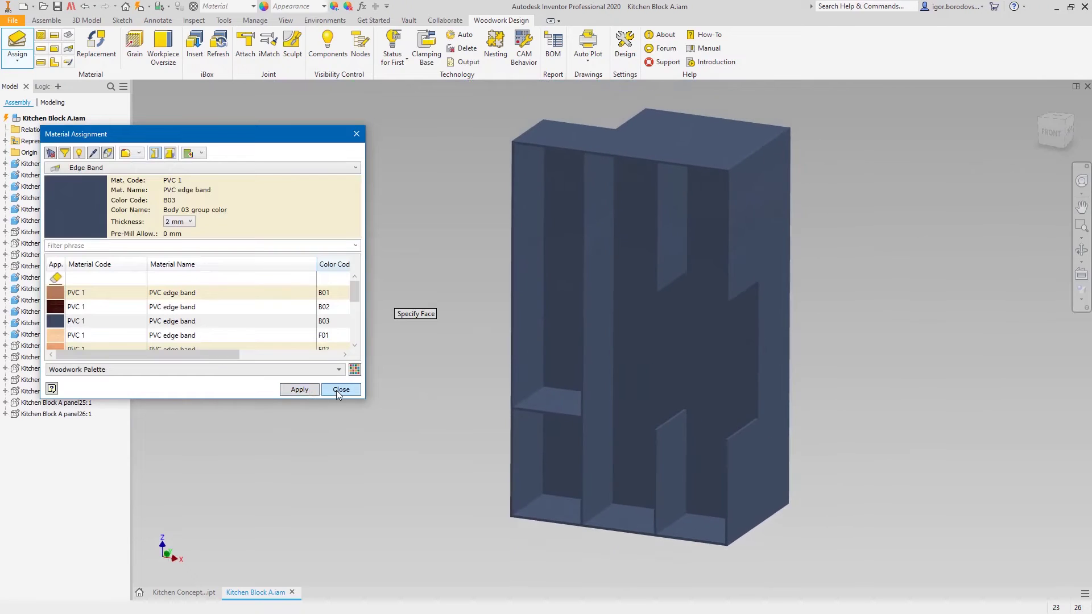
{"action": "left_click", "coordinate": [76, 154]}
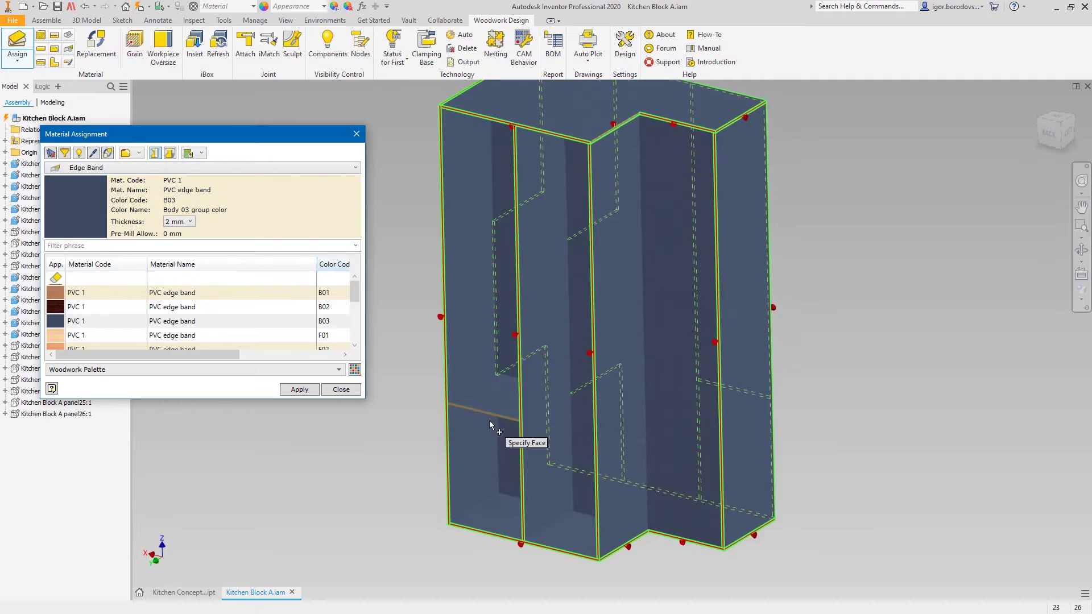
{"action": "left_click", "coordinate": [488, 417]}
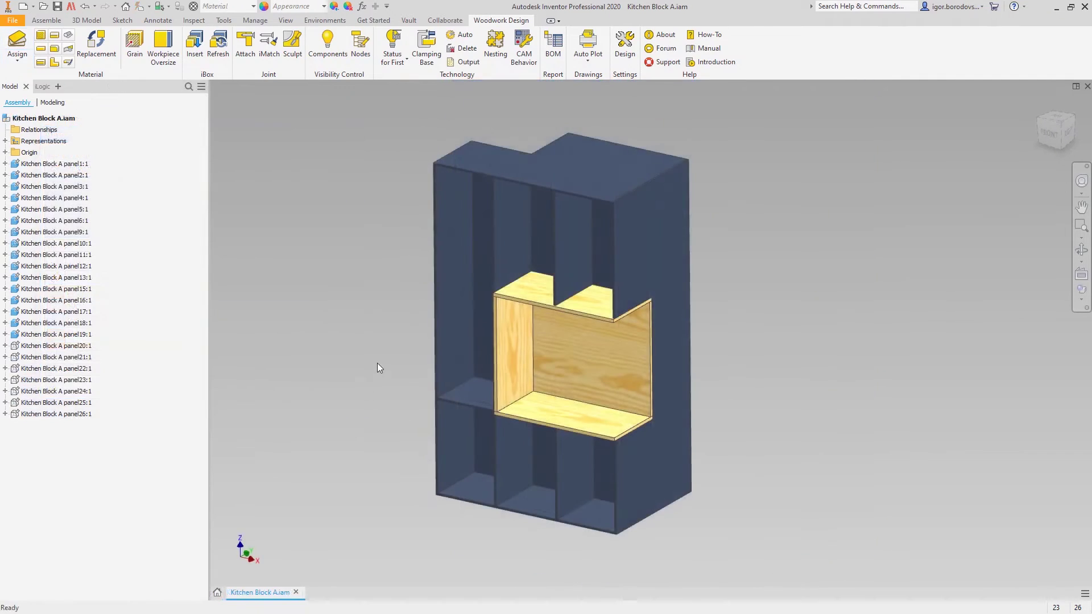
- Isolate the outer side panel with the niche cutout and create a work plane offset inward from its front edge
{"action": "left_click", "coordinate": [689, 259]}
{"action": "right_click", "coordinate": [690, 240]}
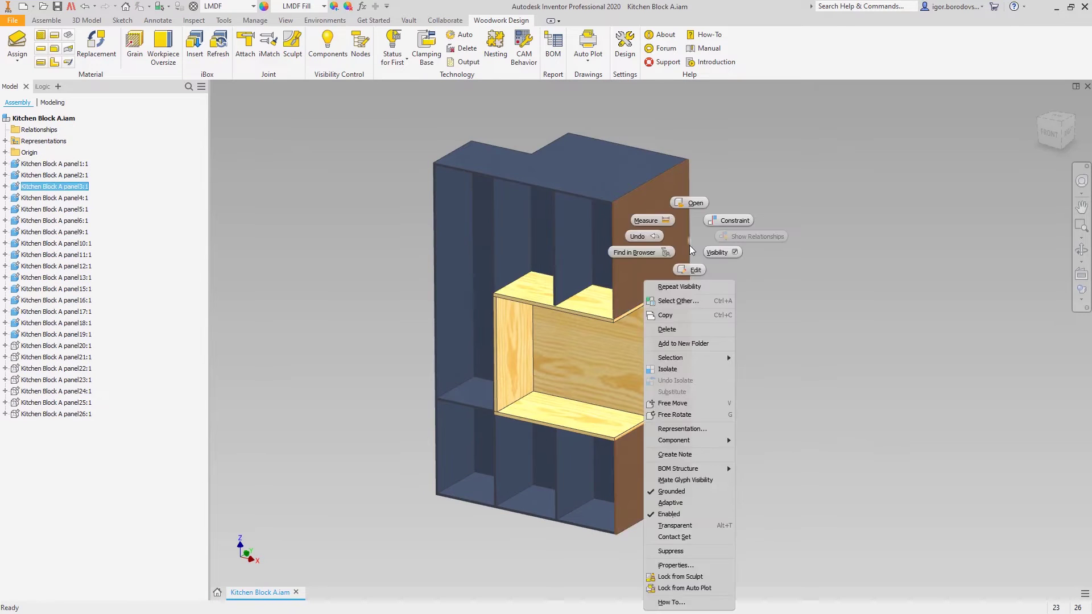
{"action": "left_click", "coordinate": [689, 373]}
{"action": "key", "text": "bracketright"}
{"action": "scroll", "coordinate": [620, 302], "scroll_direction": "up", "scroll_amount": 6}
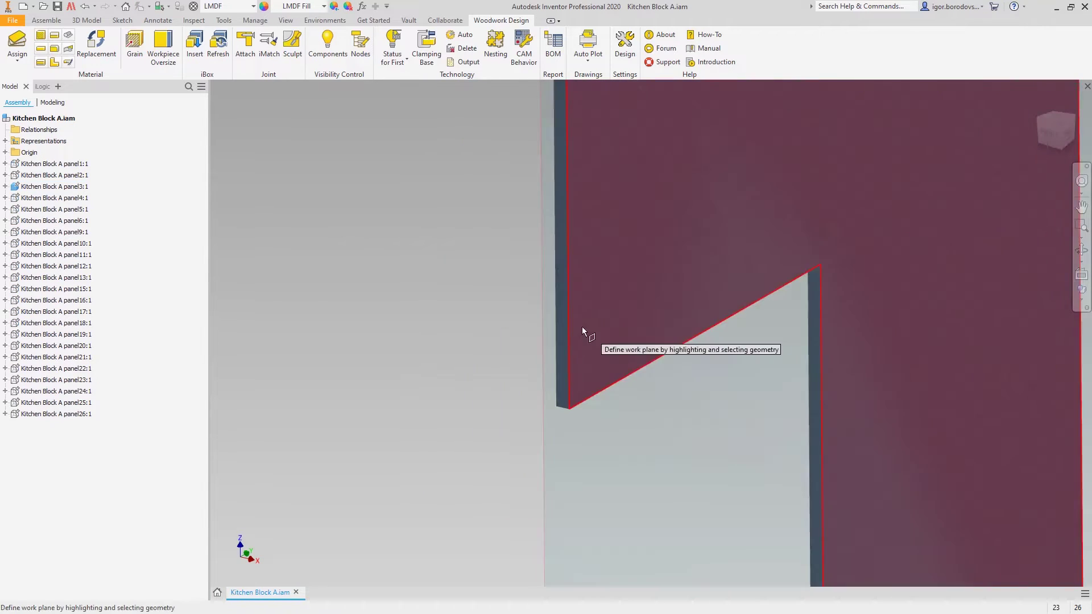
{"action": "left_click", "coordinate": [565, 341]}
{"action": "key", "text": "Return"}
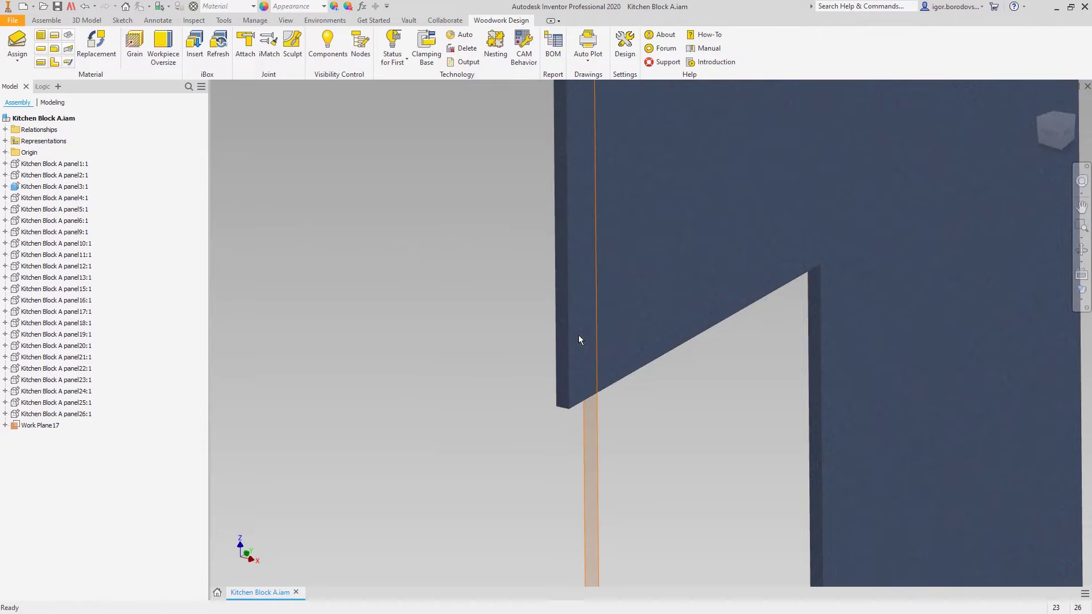
- Create two work planes offset -50 mm and 50 mm from the rear edge of the side panel's niche cutout
{"action": "type", "text": "-50"}
{"action": "mouse_move", "coordinate": [814, 320]}
{"action": "left_mouse_down"}
{"action": "mouse_move", "coordinate": [834, 312]}
{"action": "mouse_move", "coordinate": [800, 326]}
{"action": "left_mouse_up"}
{"action": "key", "text": "Return"}
{"action": "type", "text": "50"}
{"action": "key", "text": "Return"}
- Create a work plane offset -64 mm from the side panel's rear edge and undo the isolation
{"action": "scroll", "coordinate": [800, 325], "scroll_direction": "down", "scroll_amount": 3}
{"action": "key", "text": "bracketright"}
{"action": "middle_click_drag", "start_coordinate": [800, 325], "coordinate": [744, 347], "text": "shift"}
{"action": "scroll", "coordinate": [745, 348], "scroll_direction": "up", "scroll_amount": 5}
{"action": "left_click", "coordinate": [740, 343]}
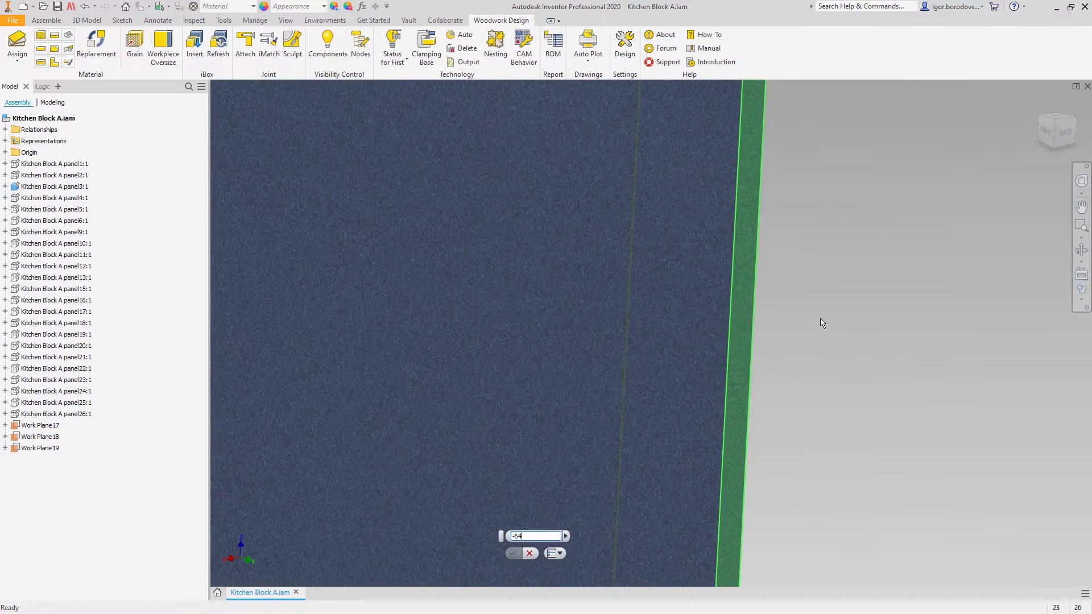
{"action": "key", "text": "Return"}
{"action": "key", "text": "F5"}
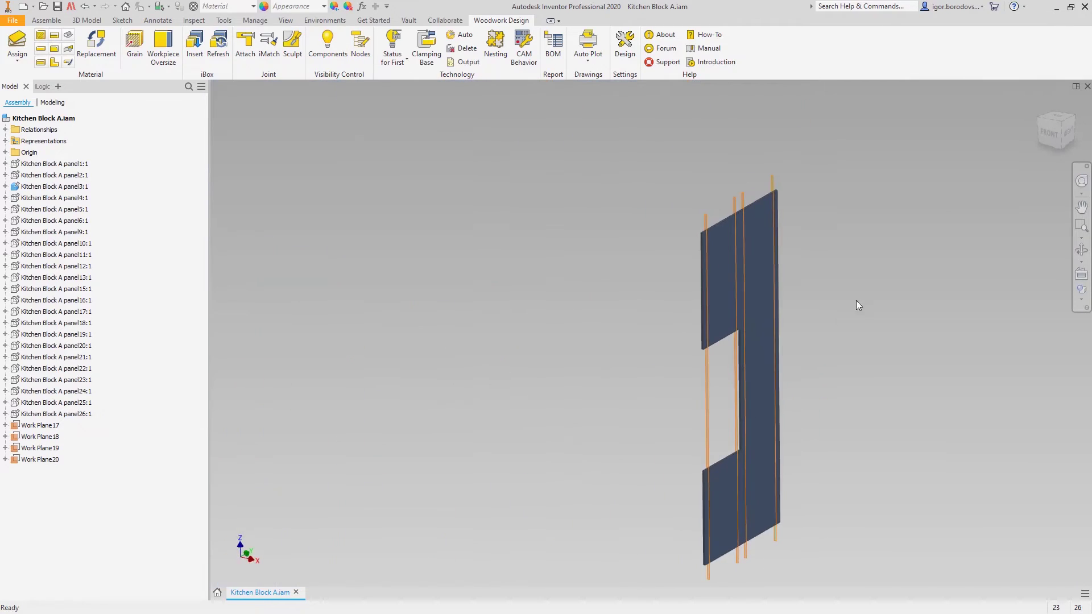
{"action": "right_click", "coordinate": [865, 300]}
{"action": "left_click", "coordinate": [872, 389]}
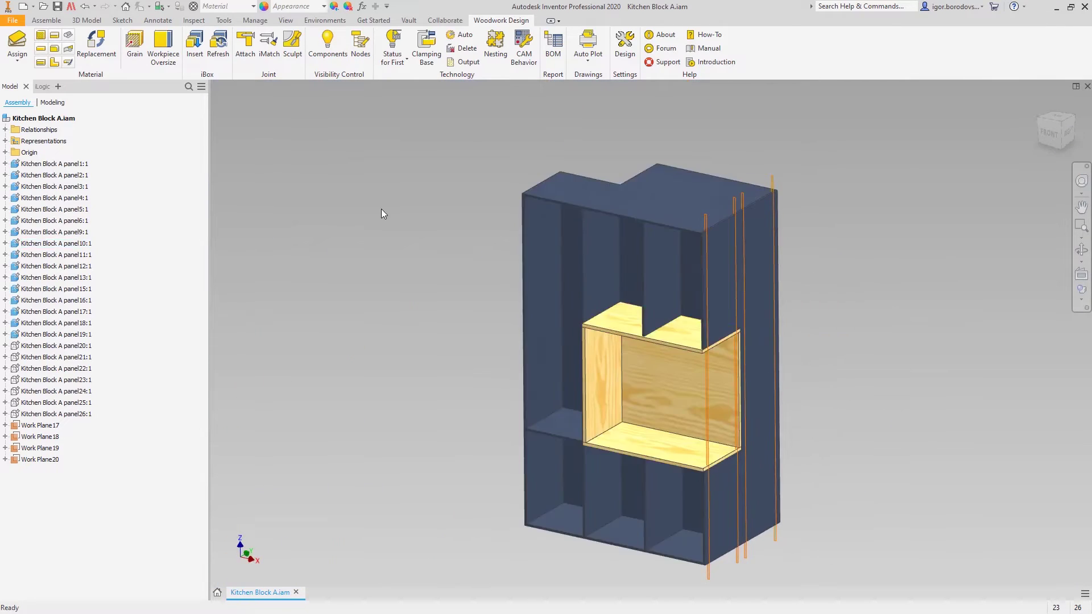
- Load MINIFIX D15 v2.ipt from the library's Minifix joint folder for attachment, using the Minifix D15 & Dowel L34 & Cap D15 PB T18 LH variant
{"action": "left_click", "coordinate": [245, 54]}
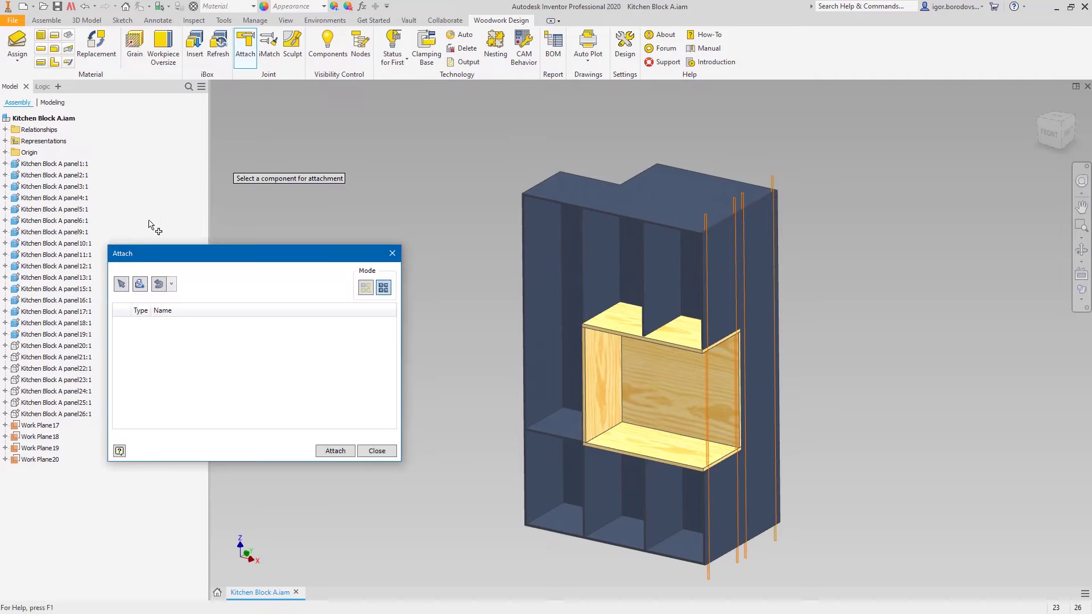
{"action": "left_click", "coordinate": [139, 284]}
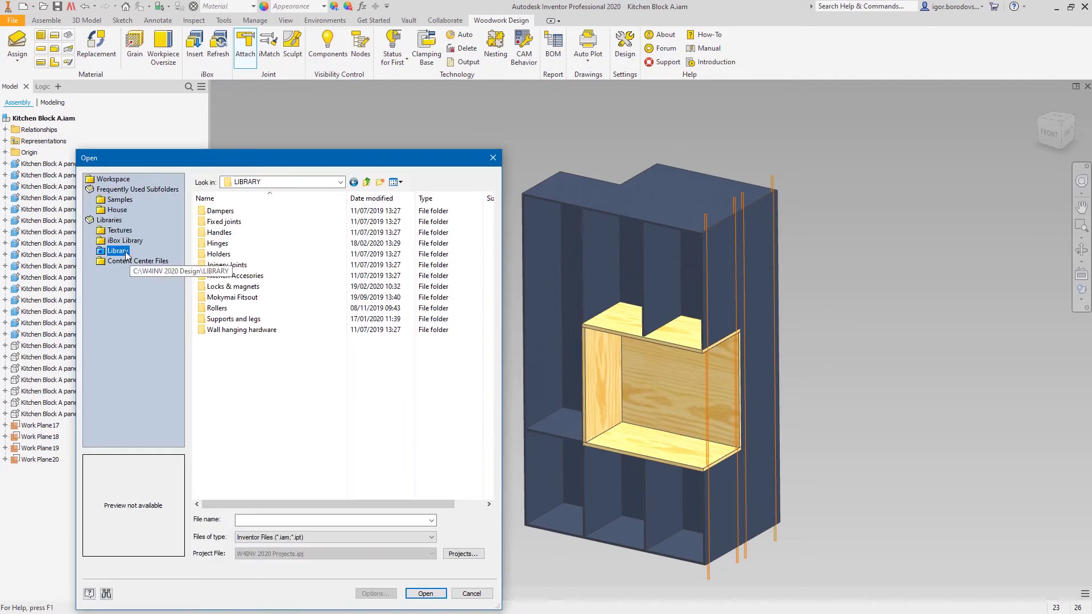
{"action": "double_click", "coordinate": [237, 225]}
{"action": "double_click", "coordinate": [227, 255]}
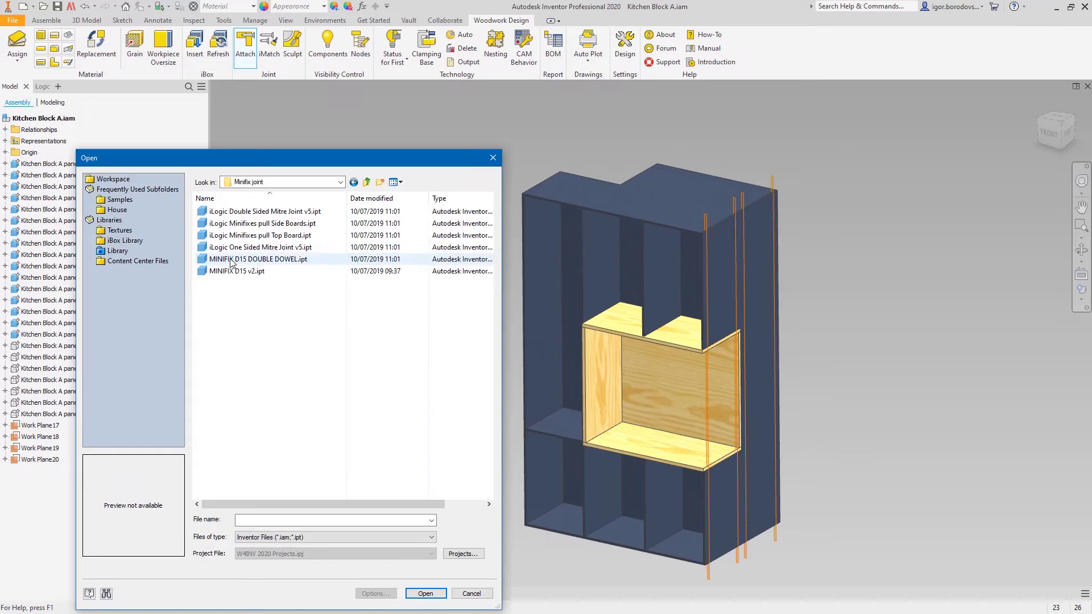
{"action": "double_click", "coordinate": [229, 271]}
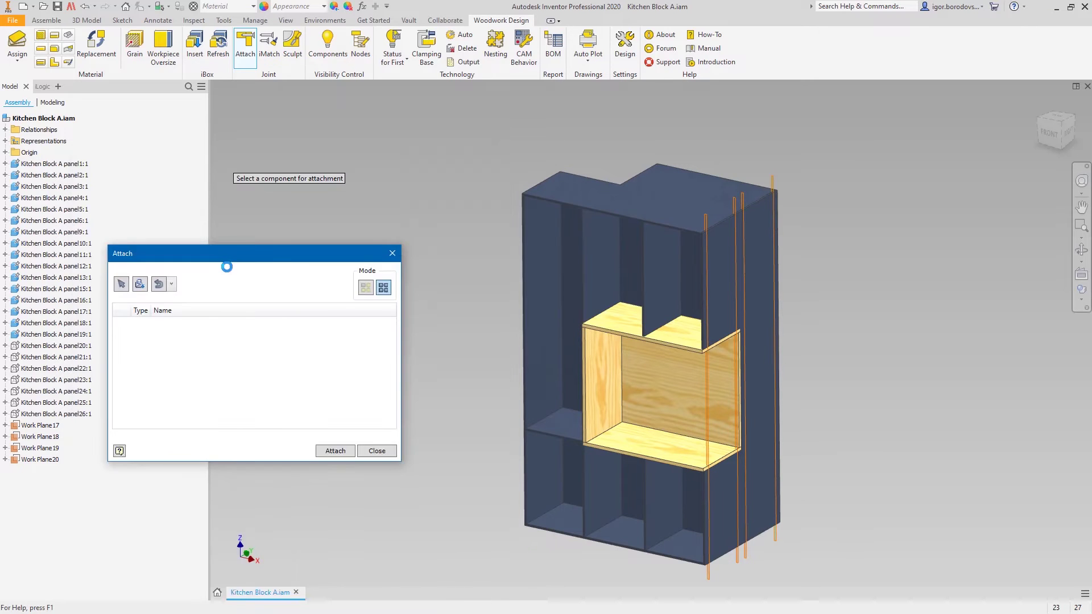
{"action": "left_click", "coordinate": [494, 335]}
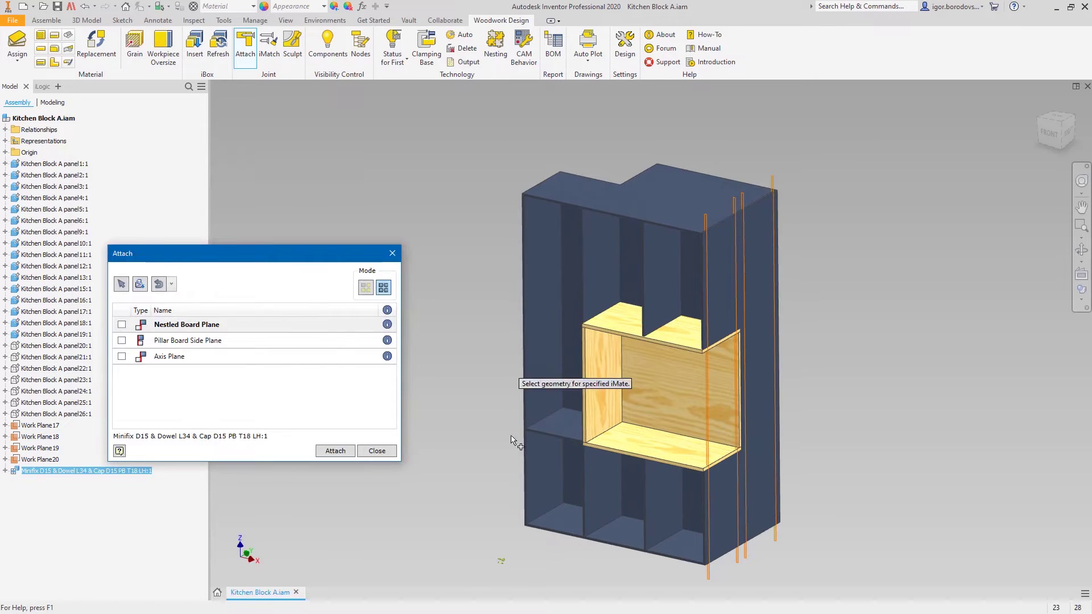
- Assign the inner faces of the bottom and top panels as Nestled Board Plane and the vertical panels' side faces as Pillar Board Side Plane
{"action": "left_click", "coordinate": [552, 514]}
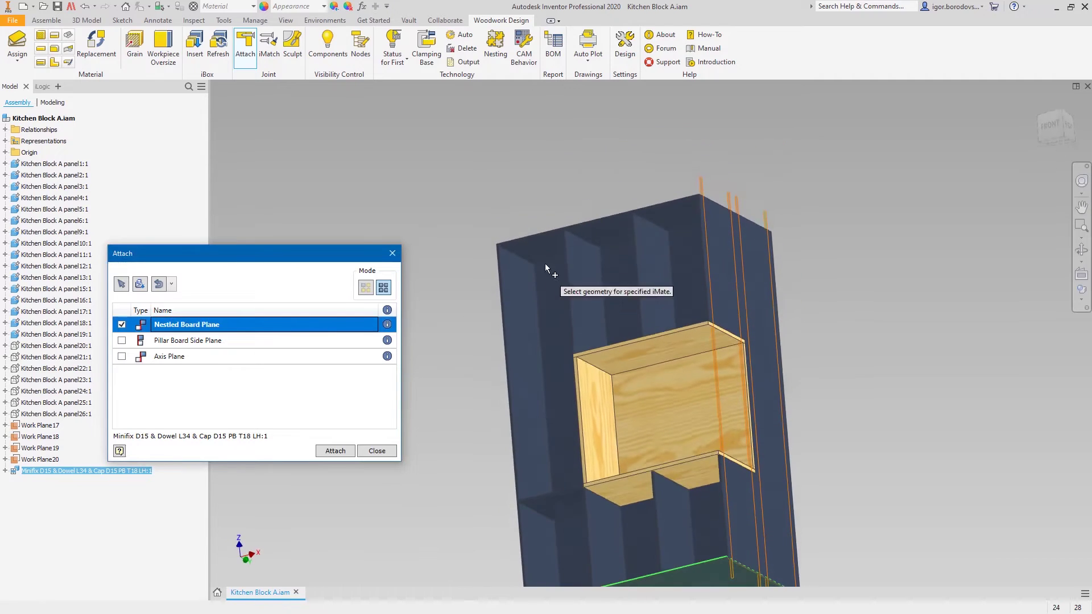
{"action": "left_click", "coordinate": [547, 253]}
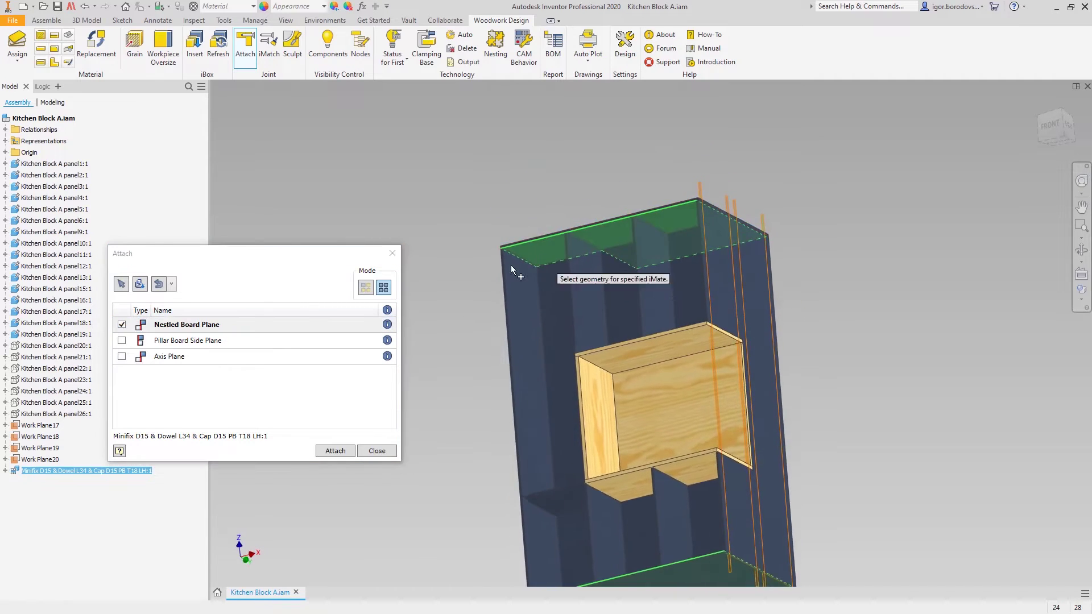
{"action": "left_click", "coordinate": [228, 343]}
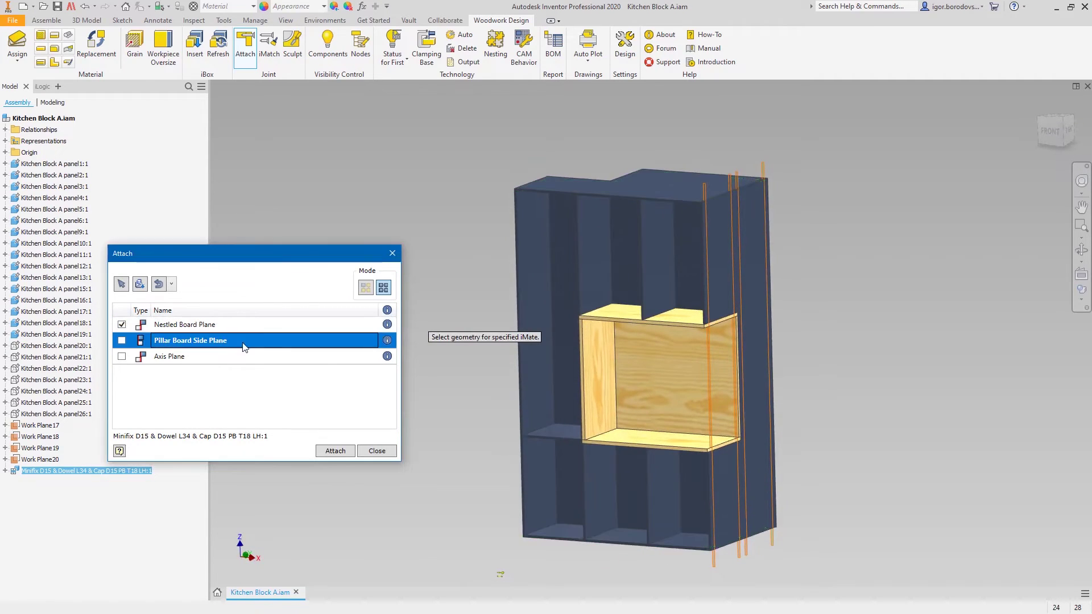
{"action": "left_click", "coordinate": [544, 329]}
{"action": "left_click", "coordinate": [605, 289]}
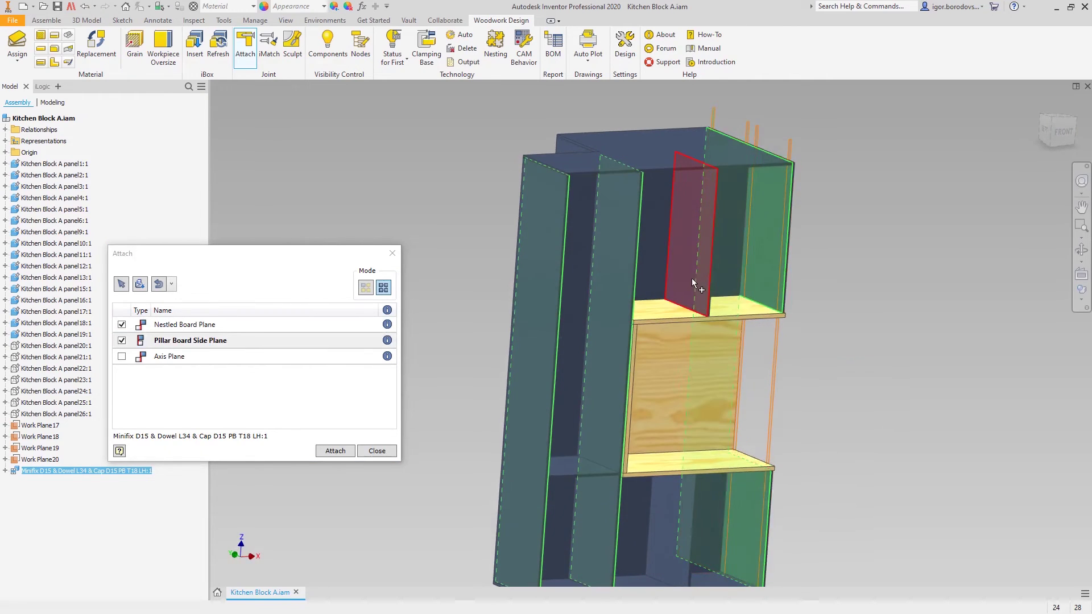
{"action": "left_click", "coordinate": [692, 278]}
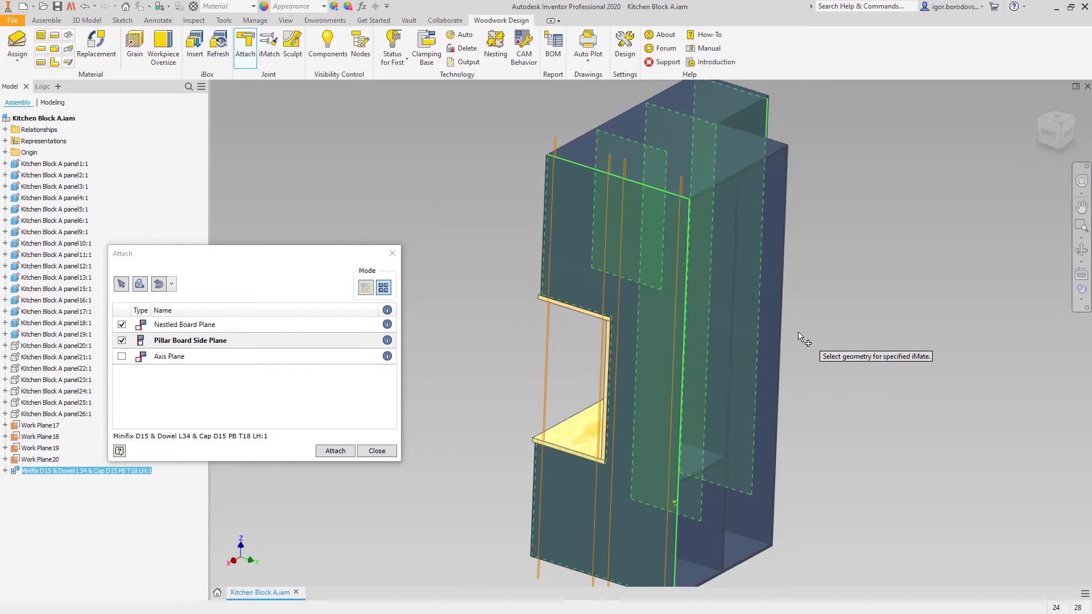
{"action": "left_click", "coordinate": [769, 311]}
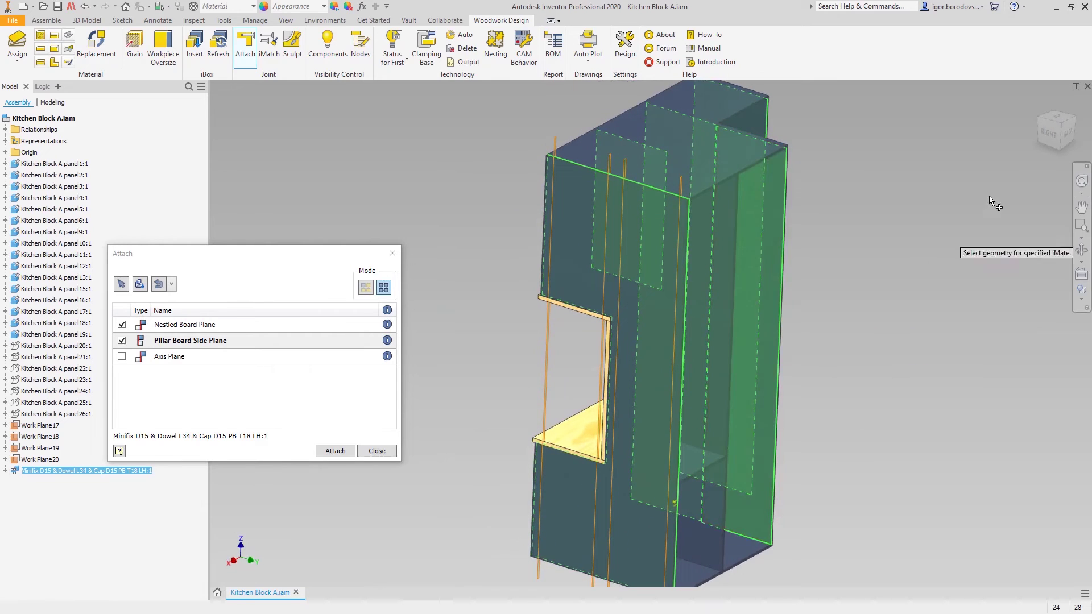
{"action": "left_click", "coordinate": [1059, 123]}
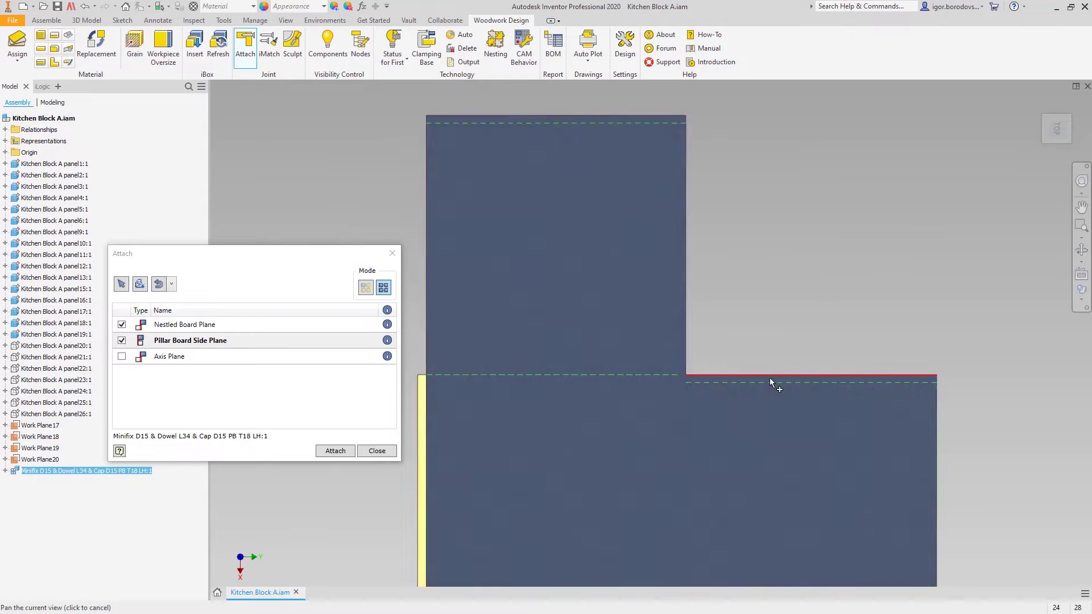
{"action": "key", "text": "F6"}
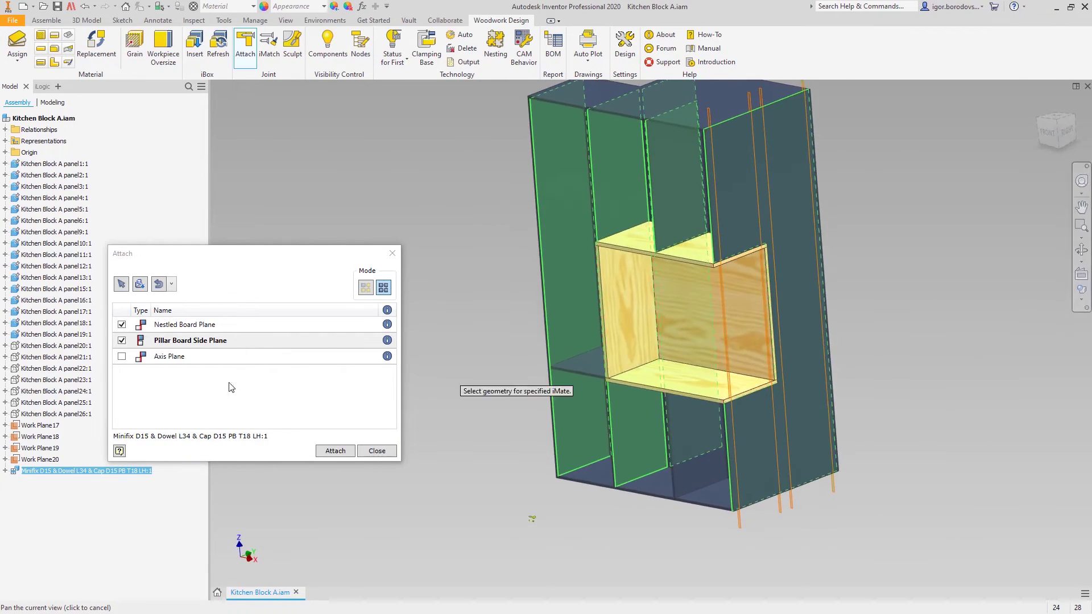
- Assign Work Plane17 through Work Plane20 as the Axis Plane and attach the Minifix joints
{"action": "left_click", "coordinate": [199, 362]}
{"action": "left_click", "coordinate": [40, 425]}
{"action": "left_click", "coordinate": [45, 459], "text": "shift"}
{"action": "left_click", "coordinate": [338, 453]}
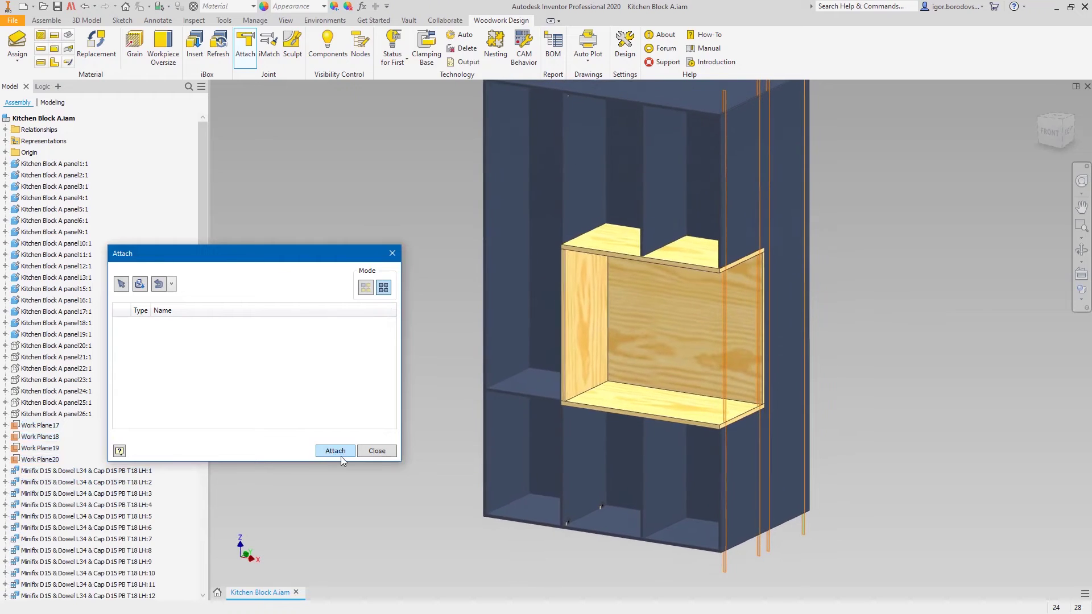
- Finish attaching and delete the misplaced Minifix joints below the niche at the base of the inner vertical panel
{"action": "key", "text": "Escape"}
{"action": "scroll", "coordinate": [545, 531], "scroll_direction": "up", "scroll_amount": 5}
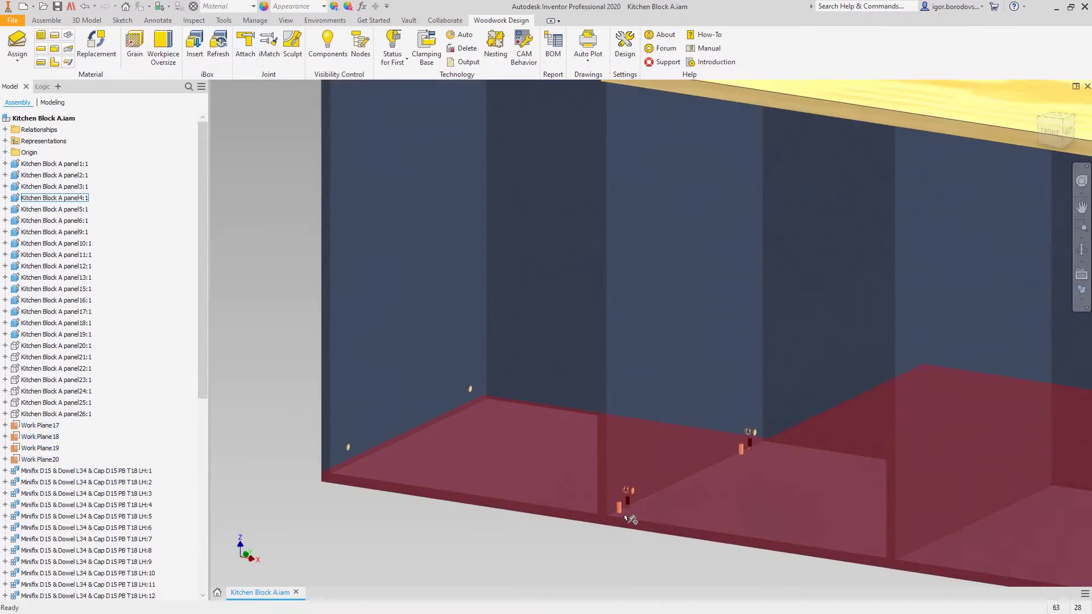
{"action": "left_click", "coordinate": [630, 499]}
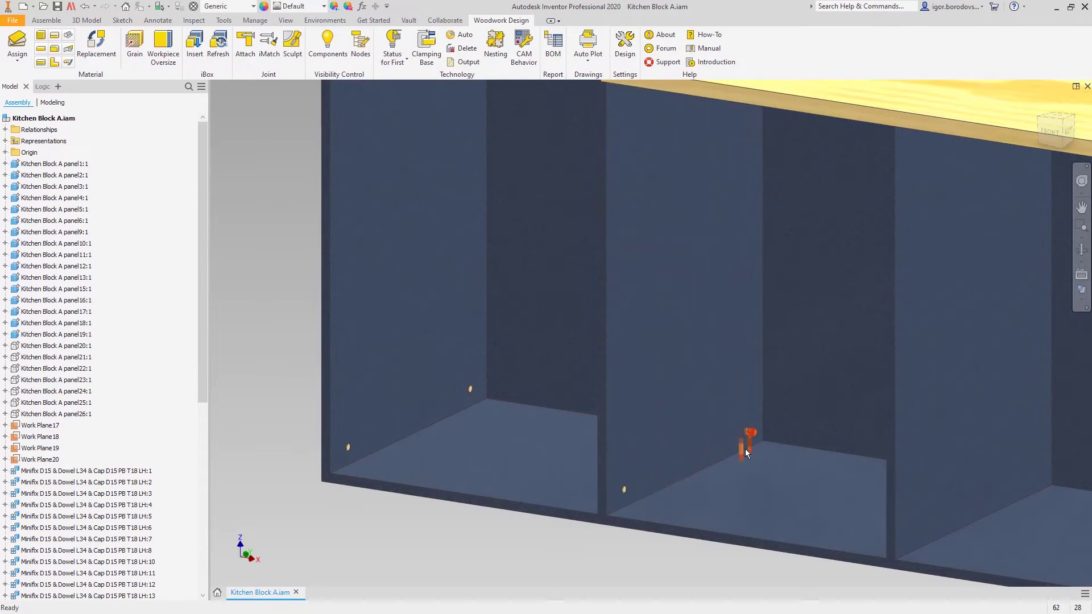
{"action": "key", "text": "Delete"}
- Delete the stray Minifix joints at the inner panel and those floating in the notch at the rear of the block
{"action": "scroll", "coordinate": [745, 448], "scroll_direction": "down", "scroll_amount": 5}
{"action": "middle_click_drag", "start_coordinate": [745, 449], "coordinate": [737, 500]}
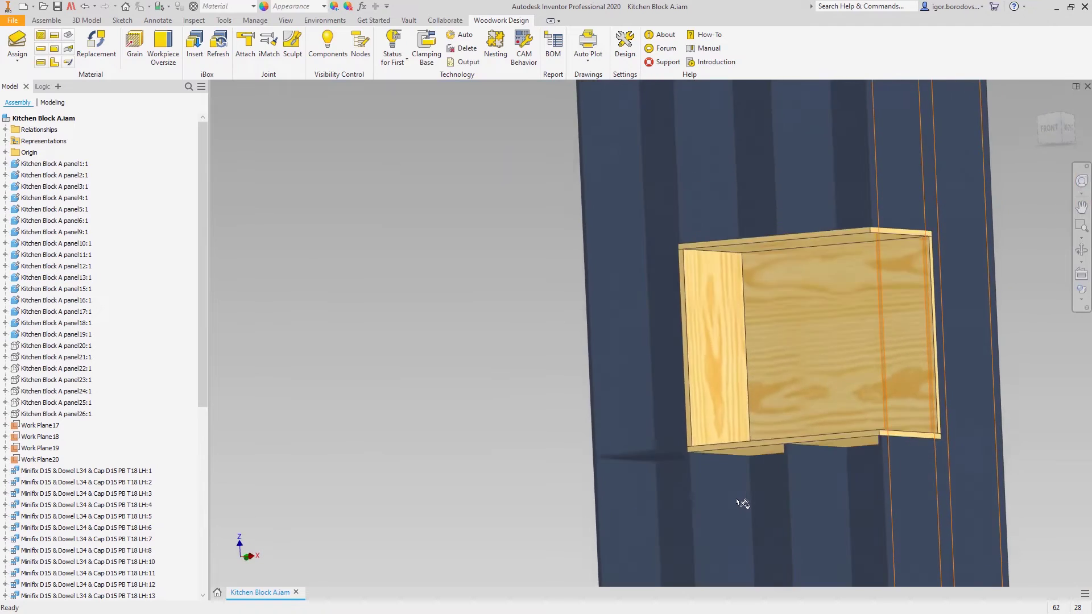
{"action": "middle_click_drag", "start_coordinate": [746, 130], "coordinate": [742, 415]}
{"action": "scroll", "coordinate": [703, 310], "scroll_direction": "up", "scroll_amount": 5}
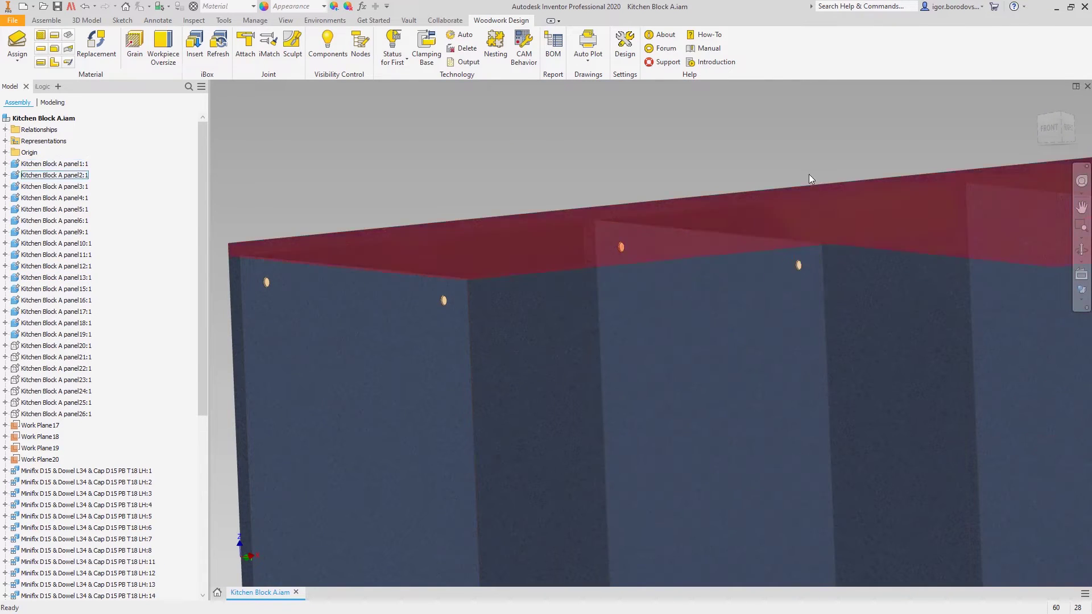
{"action": "middle_click_drag", "start_coordinate": [811, 173], "coordinate": [959, 159], "text": "shift"}
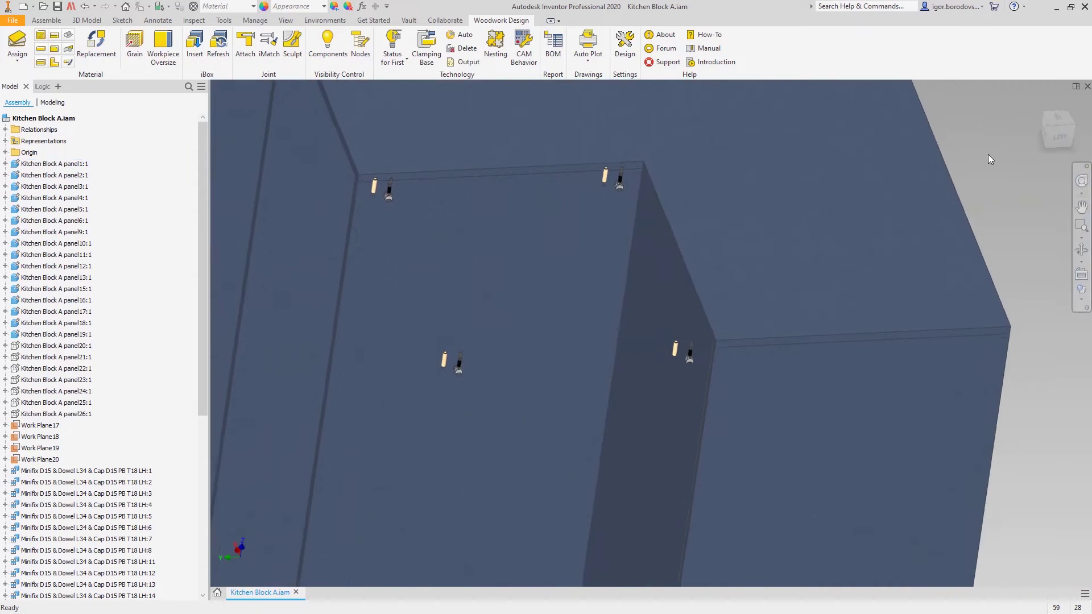
{"action": "left_click", "coordinate": [1057, 118]}
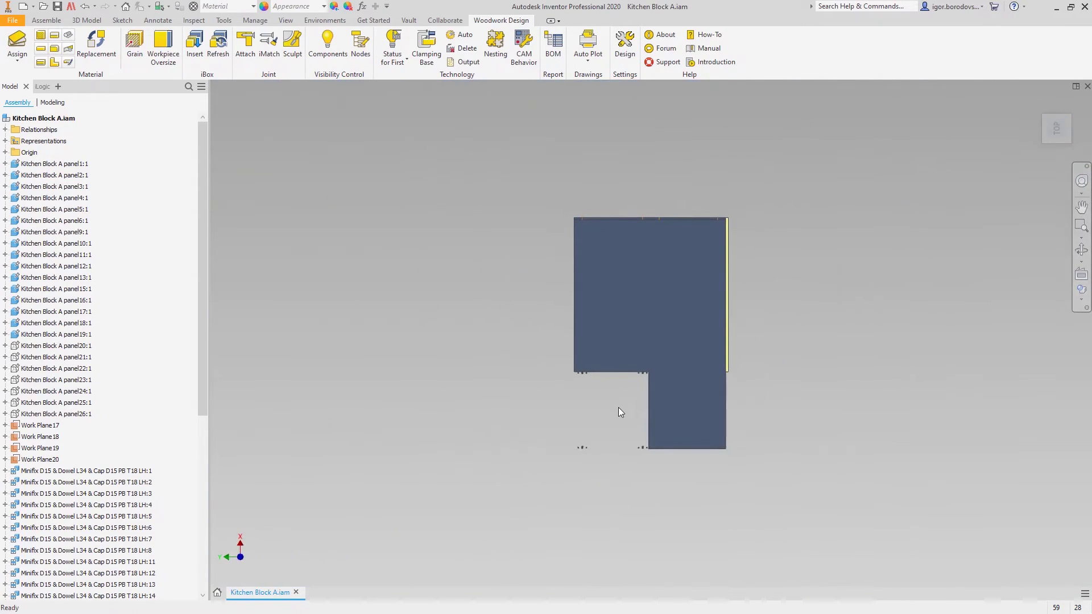
{"action": "scroll", "coordinate": [618, 403], "scroll_direction": "up", "scroll_amount": 5}
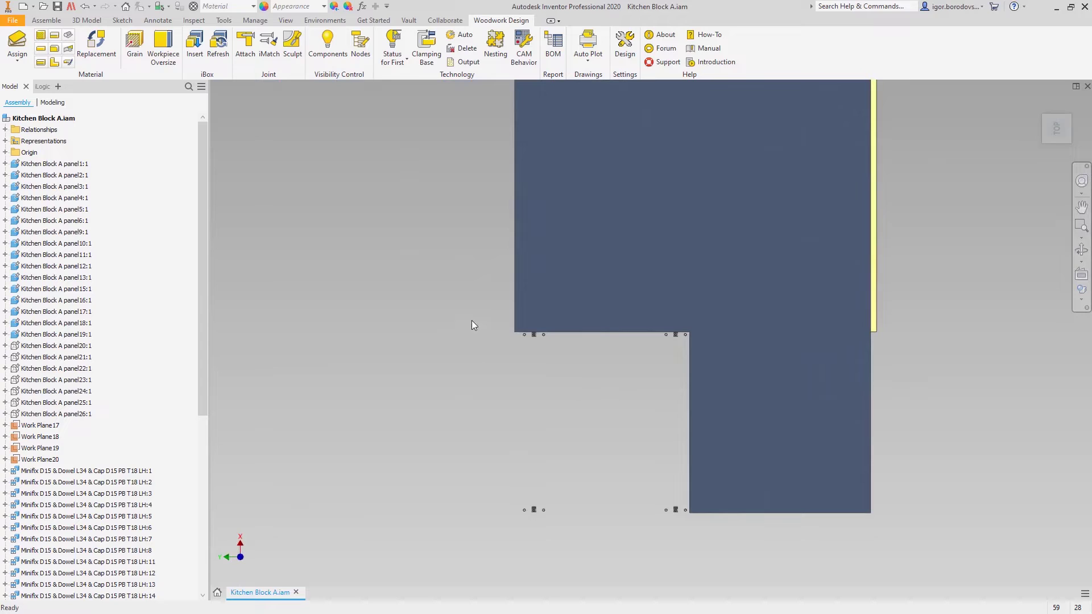
{"action": "left_click_drag", "start_coordinate": [686, 484], "coordinate": [691, 532]}
{"action": "key", "text": "F6"}
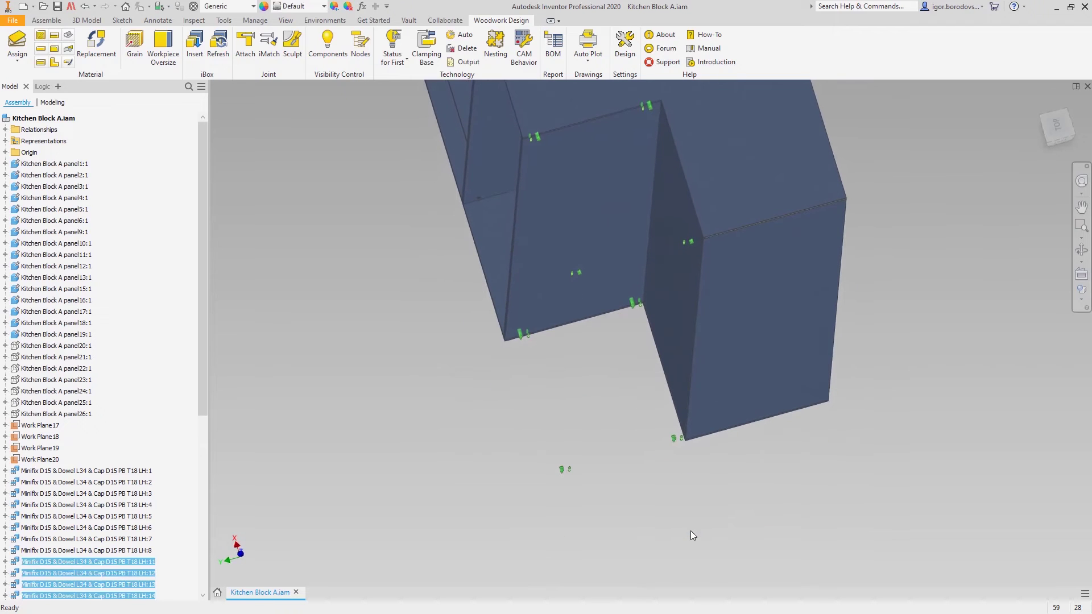
{"action": "key", "text": "Delete"}
{"action": "key", "text": "F6"}
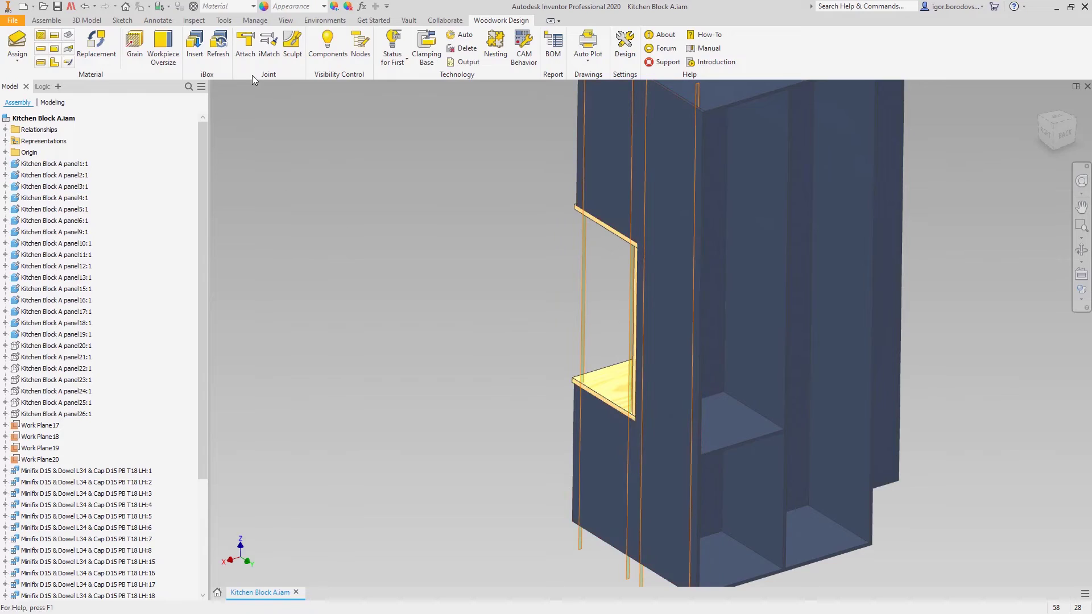
- Attach another Minifix joint, assigning the vertical panels' inner faces as Nestled Board Plane and the rear shelf's underside as Pillar Board Side Plane
{"action": "left_click", "coordinate": [246, 49]}
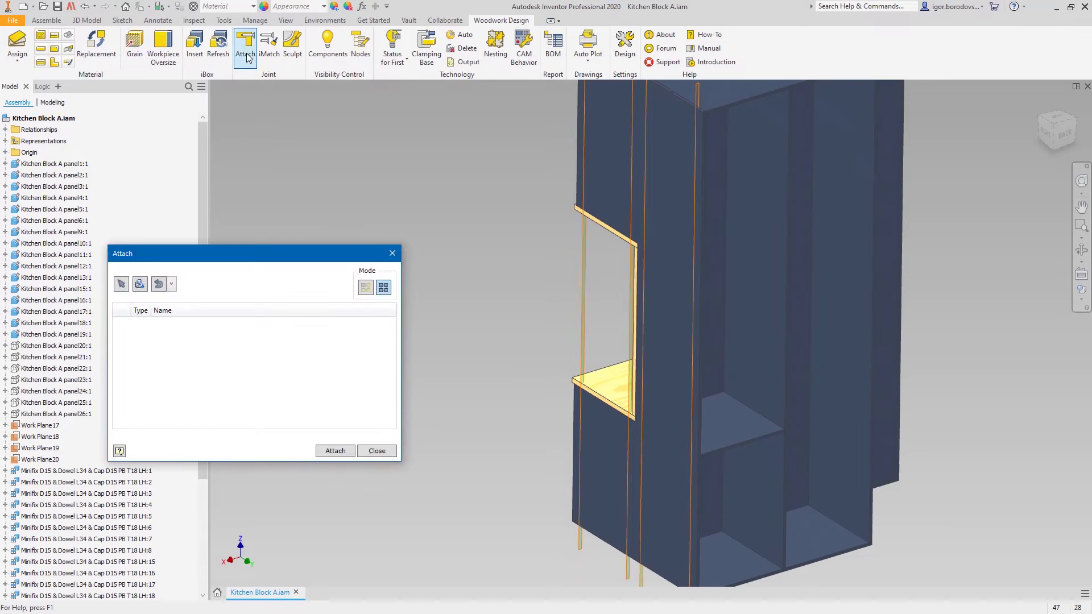
{"action": "left_click", "coordinate": [841, 475]}
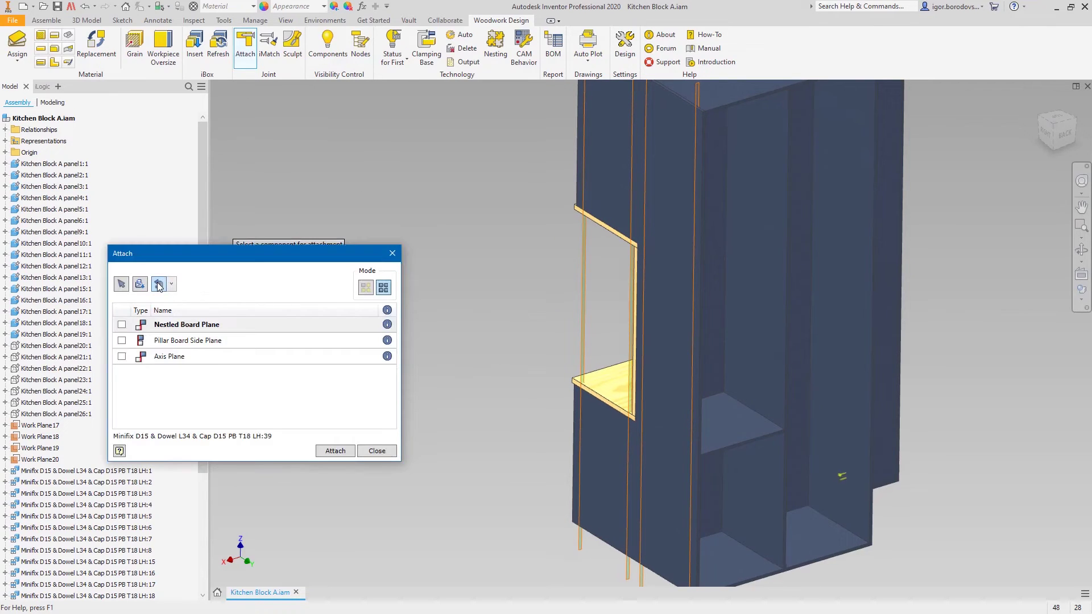
{"action": "left_click", "coordinate": [778, 439]}
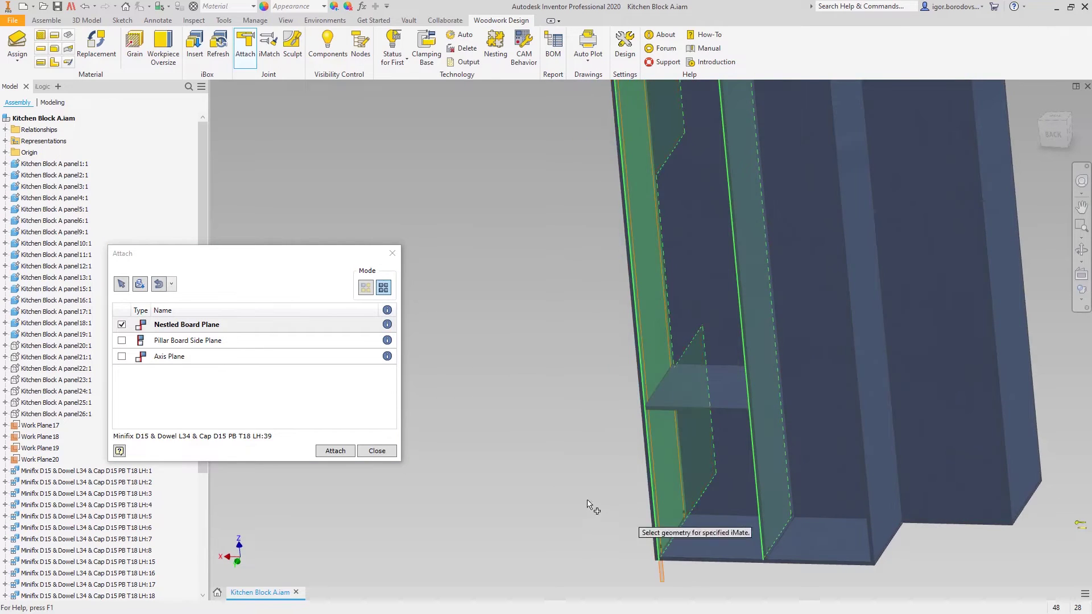
{"action": "left_click", "coordinate": [219, 341]}
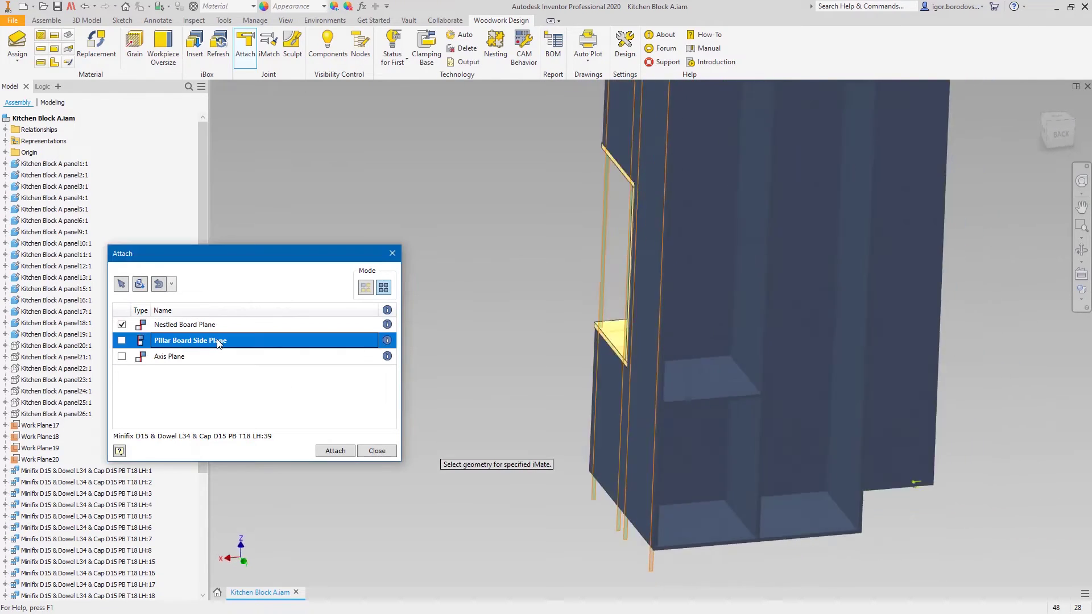
{"action": "left_click", "coordinate": [714, 381]}
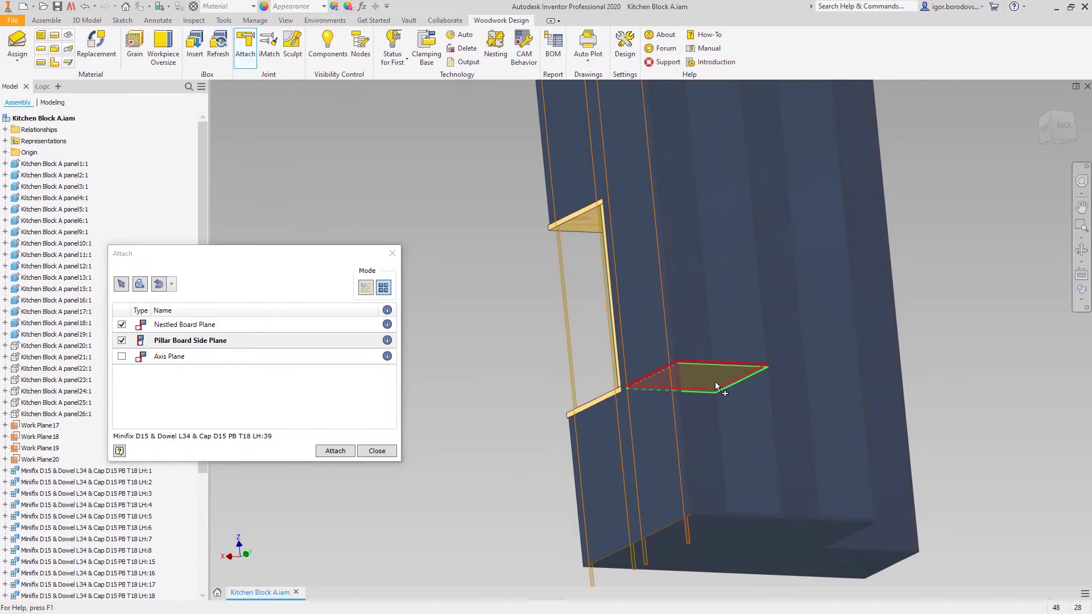
- Assign Work Plane18 and Work Plane20 as the Axis Plane and attach the Minifix joints to the rear shelf
{"action": "left_click", "coordinate": [169, 361]}
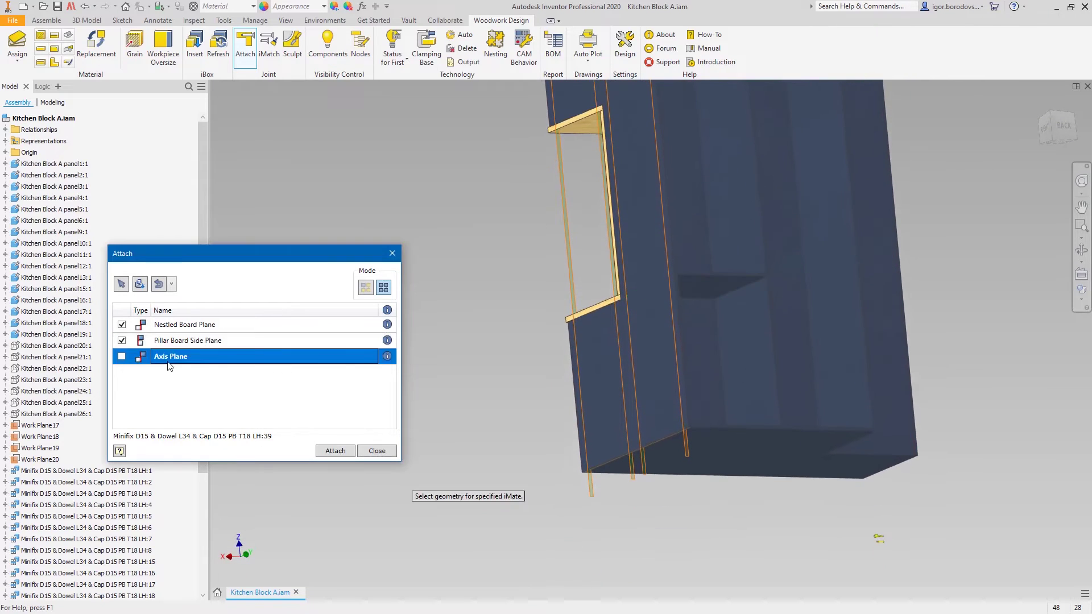
{"action": "left_click", "coordinate": [650, 473]}
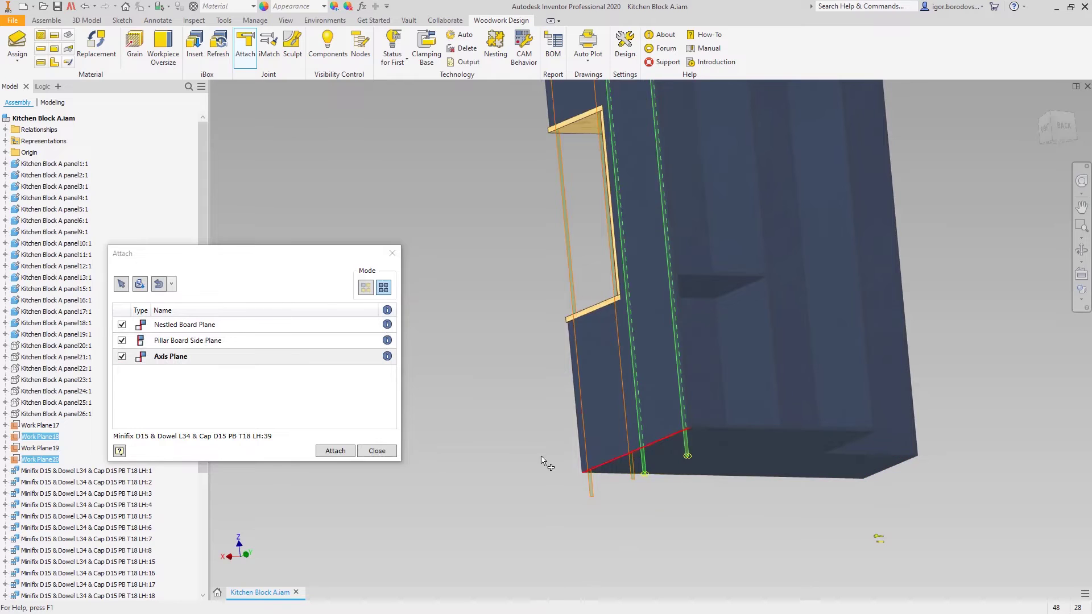
{"action": "left_click", "coordinate": [328, 452]}
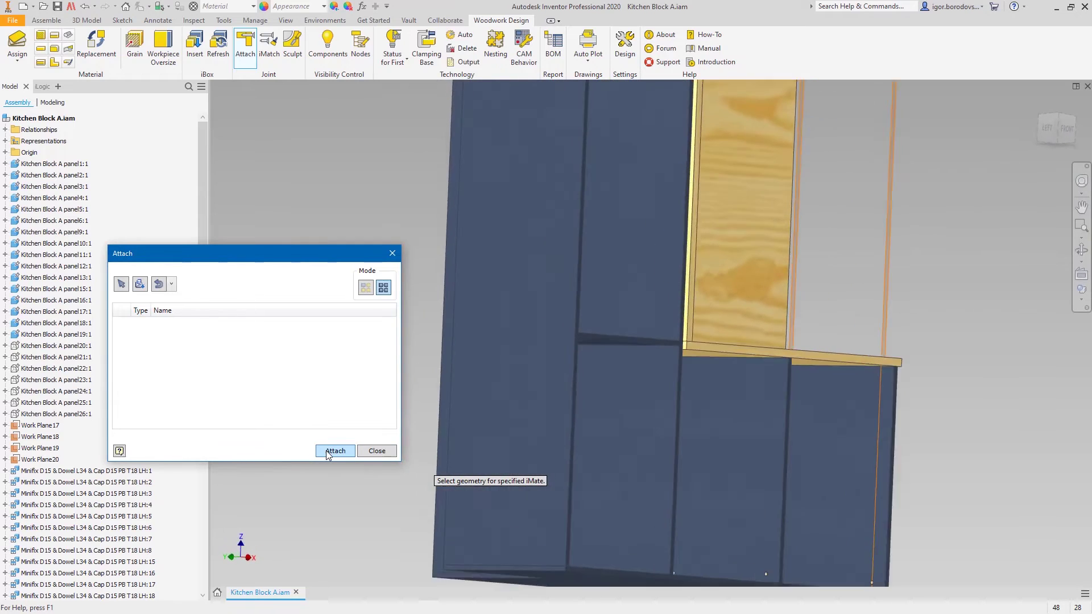
- Reuse the Minifix joint for the front shelf, with the flanking vertical panels' faces as Nestled Board Plane and the shelf underside as Pillar Board Side Plane
{"action": "left_click", "coordinate": [160, 286]}
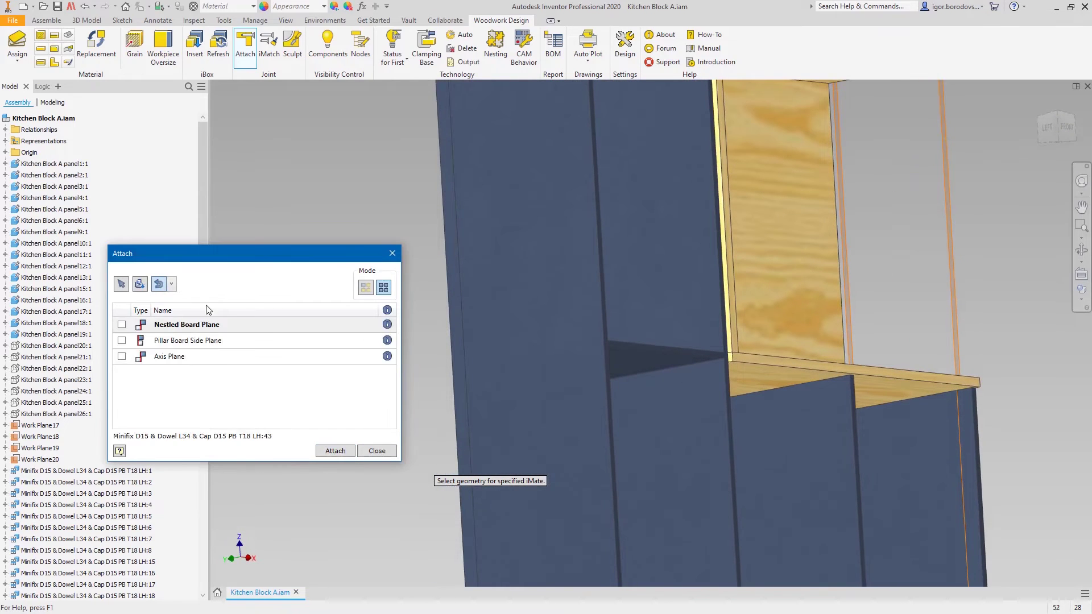
{"action": "left_click", "coordinate": [668, 404]}
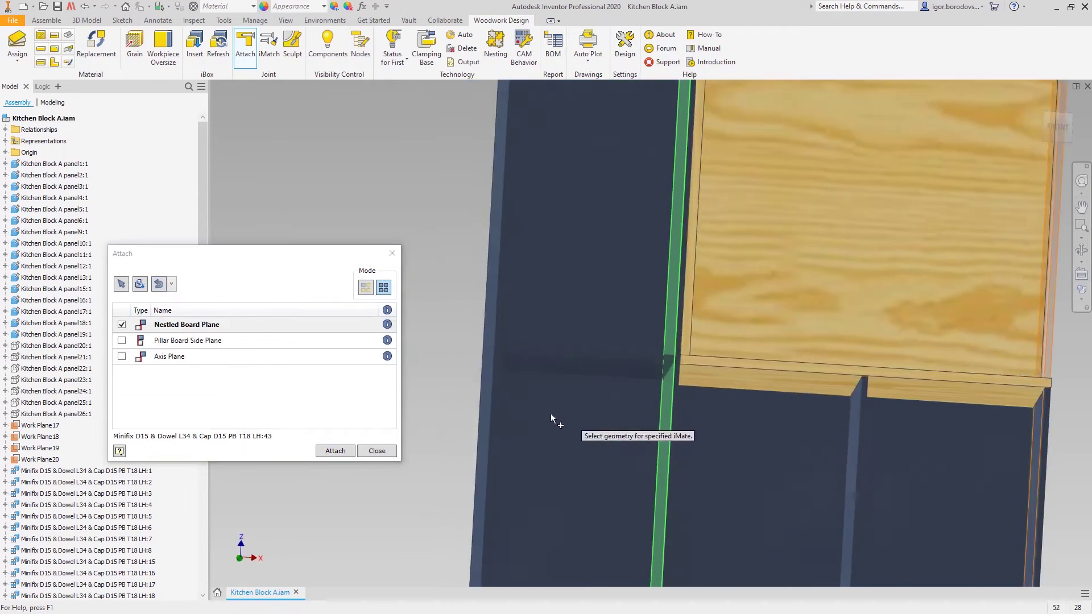
{"action": "left_click", "coordinate": [267, 340]}
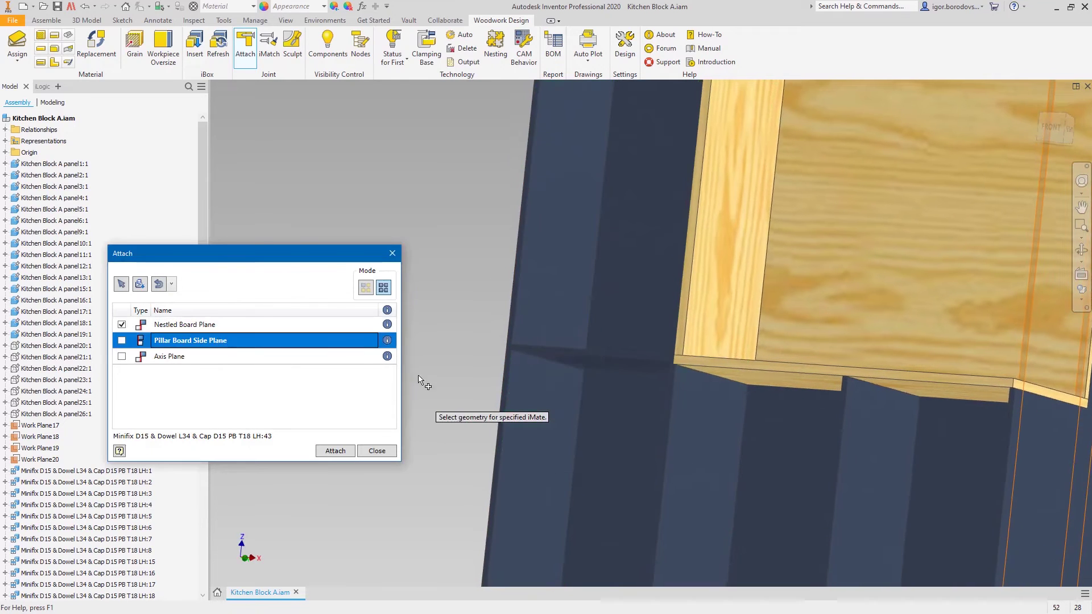
{"action": "left_click", "coordinate": [676, 362]}
- Assign Work Plane17 and Work Plane19 as the Axis Plane, attach the front shelf's Minifix joints and finish attaching
{"action": "left_click", "coordinate": [265, 355]}
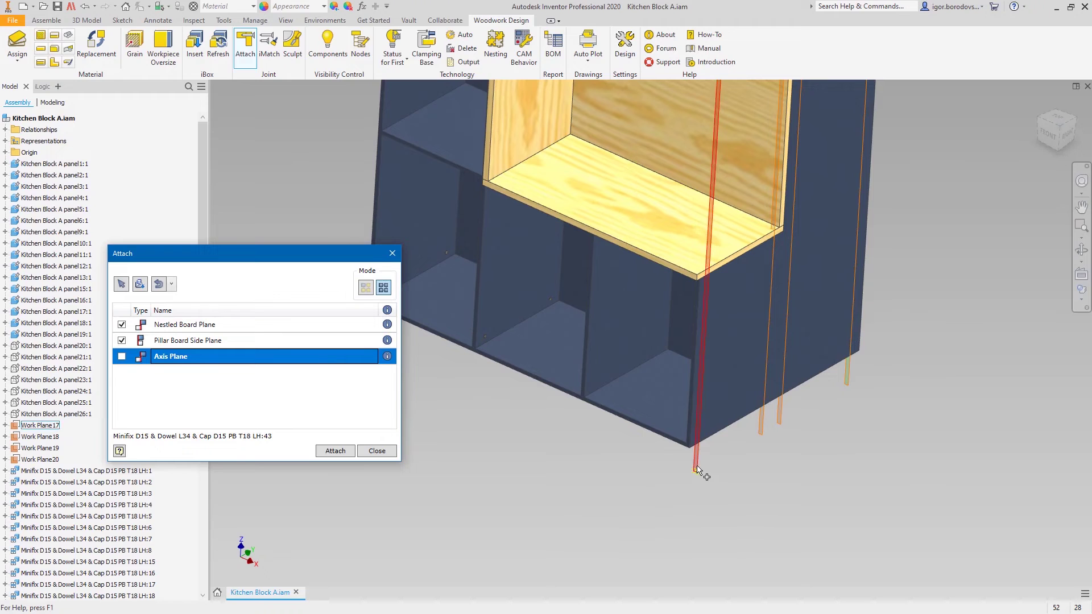
{"action": "left_click", "coordinate": [697, 469]}
{"action": "left_click", "coordinate": [757, 436]}
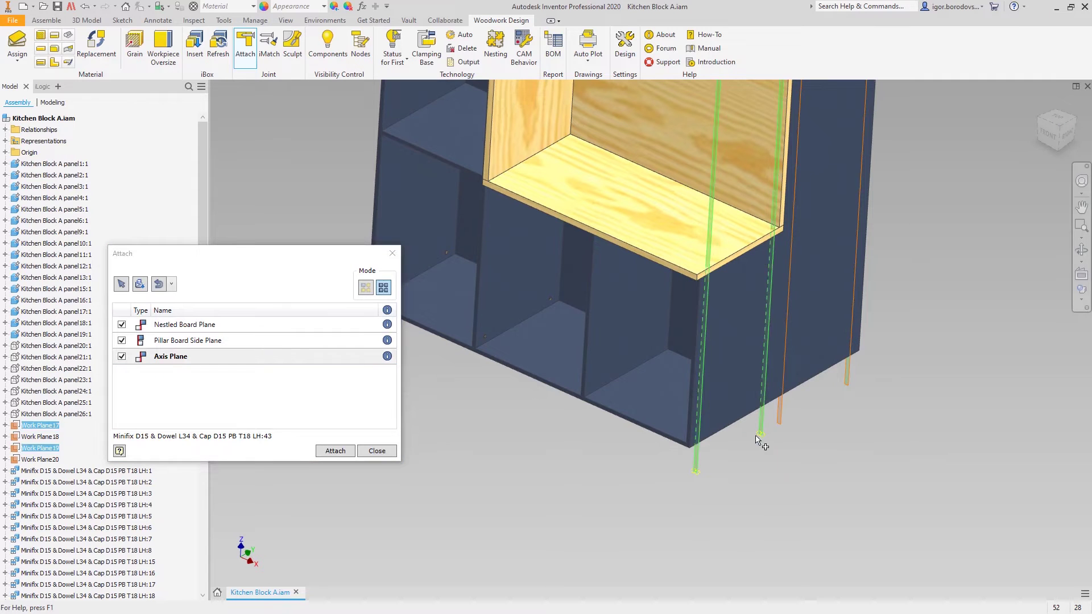
{"action": "left_click", "coordinate": [335, 451]}
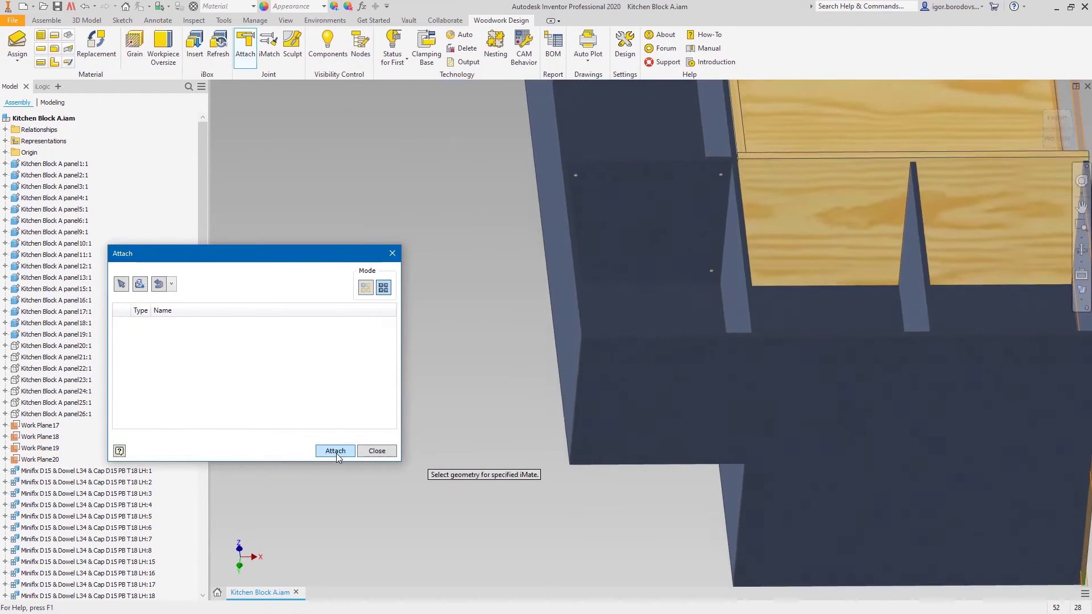
{"action": "left_click", "coordinate": [377, 451]}
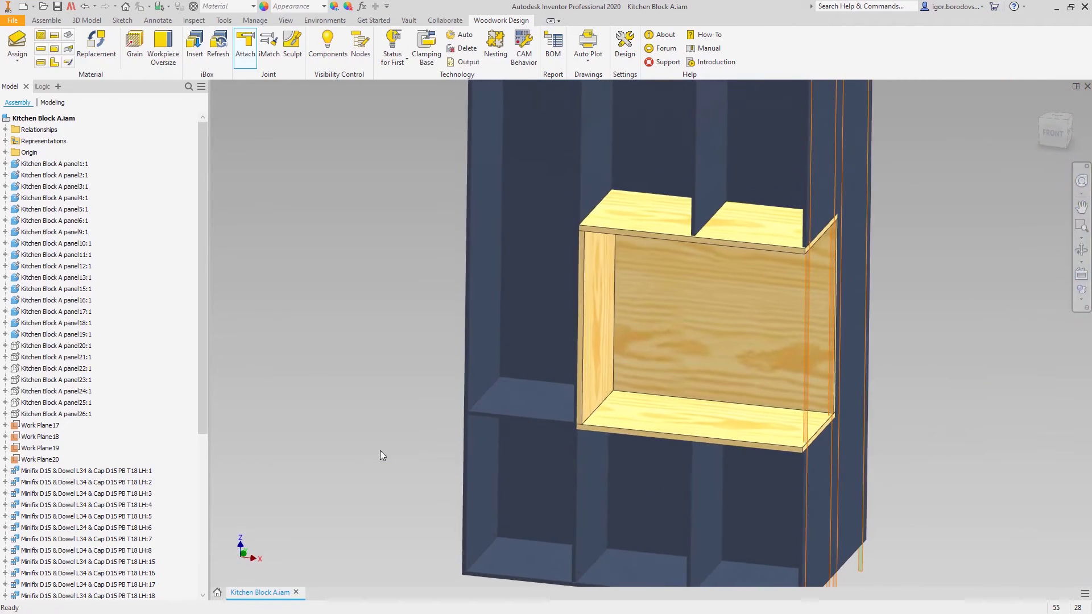
- Start a component pattern with the front shelf beside the niche and its four Minifix joints as the components
{"action": "left_click", "coordinate": [46, 20]}
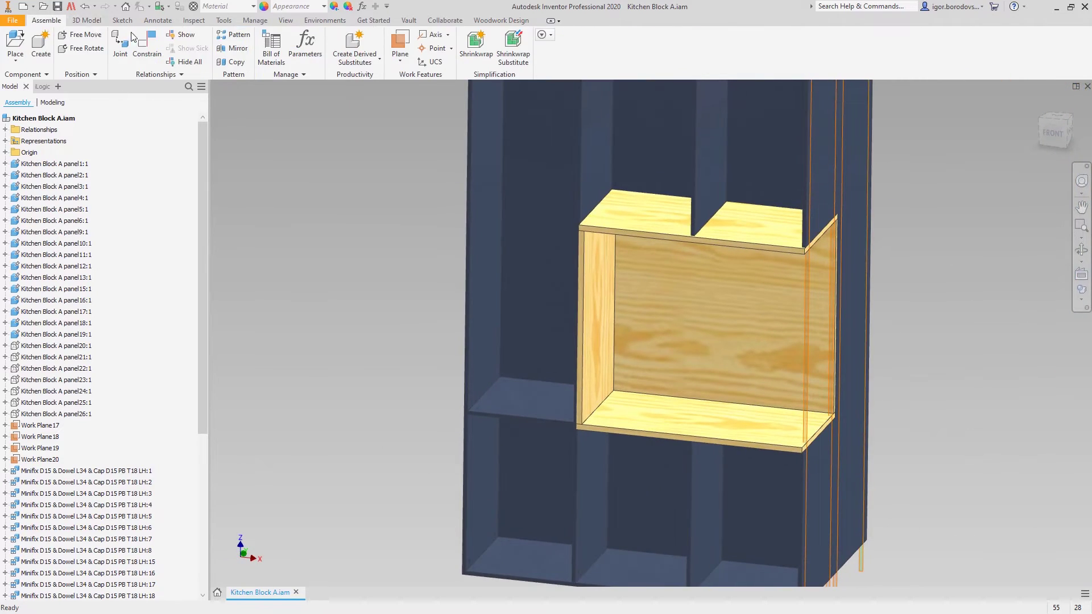
{"action": "left_click", "coordinate": [224, 39]}
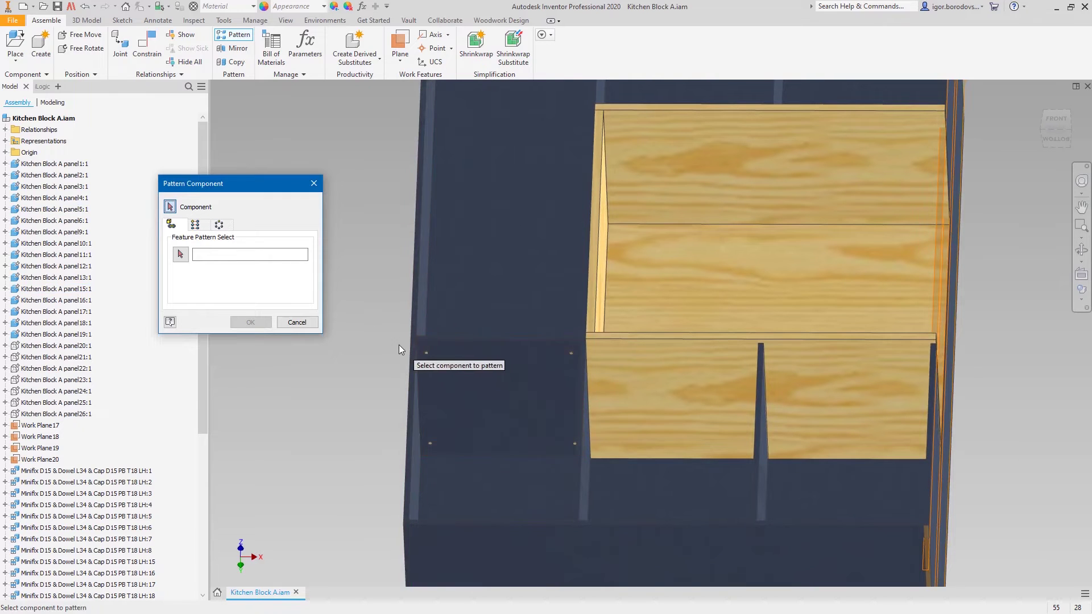
{"action": "left_click", "coordinate": [459, 367]}
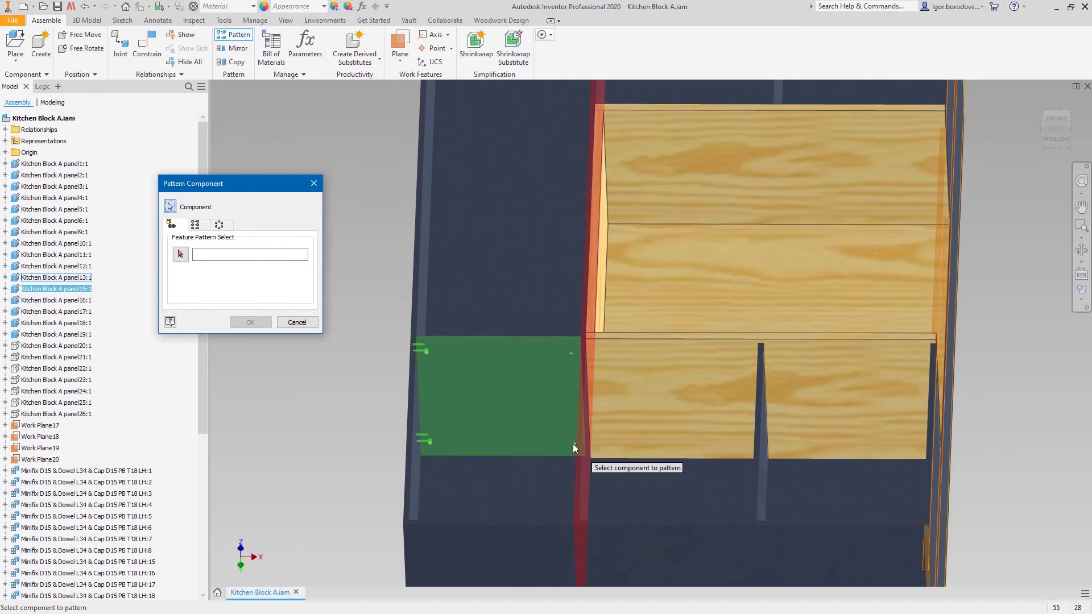
{"action": "left_click", "coordinate": [573, 355]}
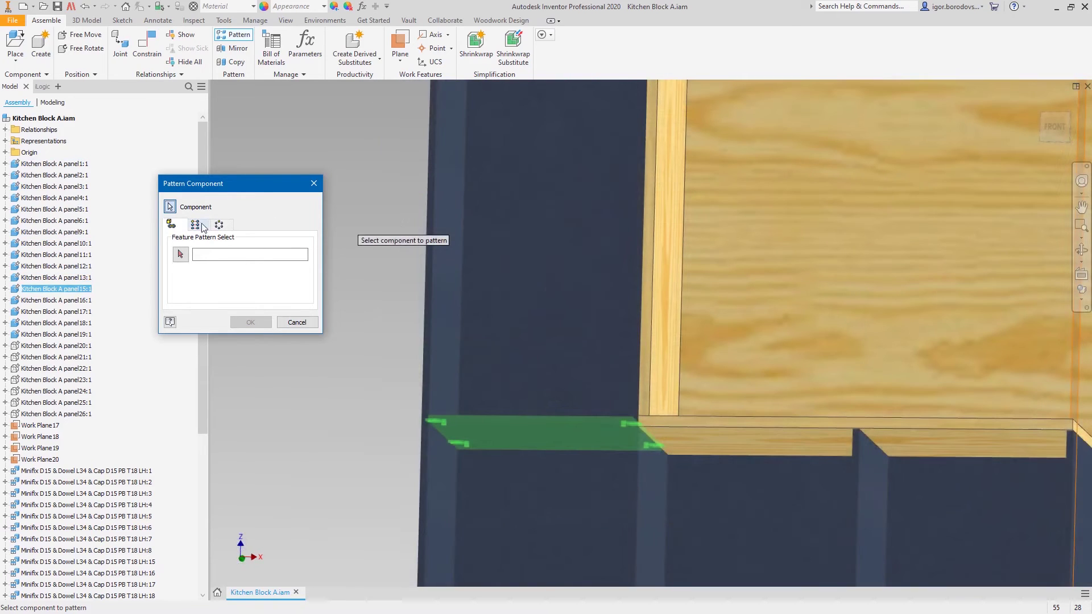
- Create a rectangular pattern of 2 along the vertical panel edge, taking the column spacing from a measurement between the niche's horizontal boards
{"action": "left_click", "coordinate": [195, 225]}
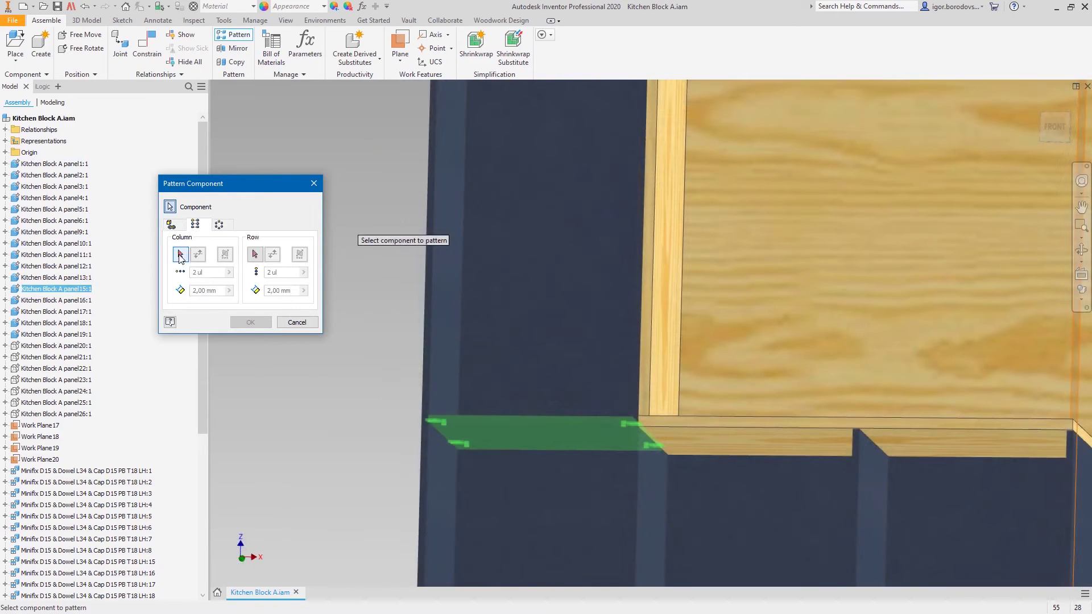
{"action": "left_click", "coordinate": [430, 294]}
{"action": "left_click", "coordinate": [229, 291]}
{"action": "left_click", "coordinate": [259, 296]}
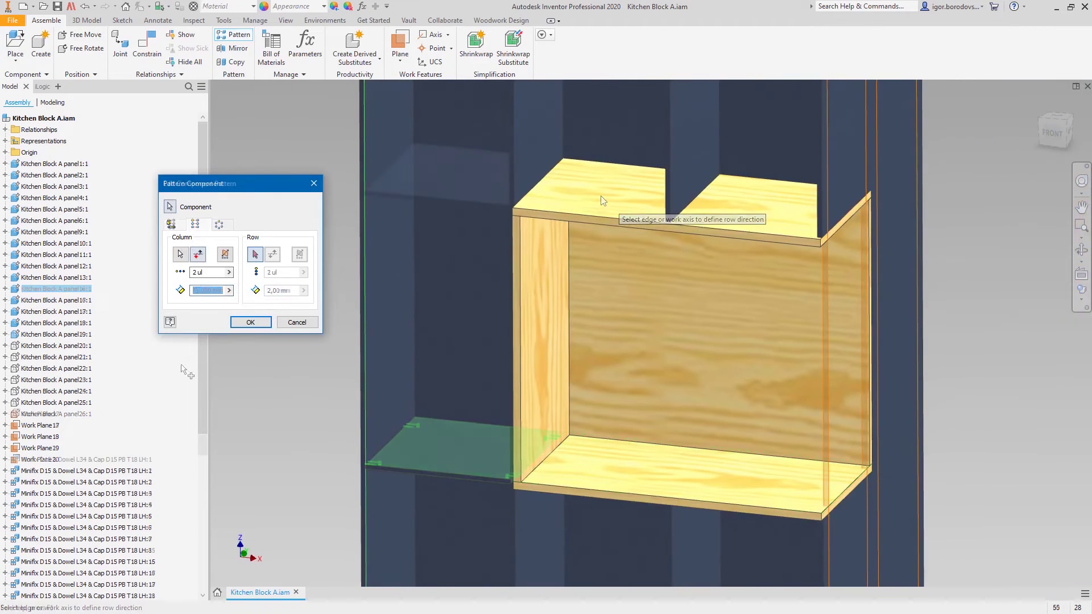
{"action": "left_click", "coordinate": [250, 323]}
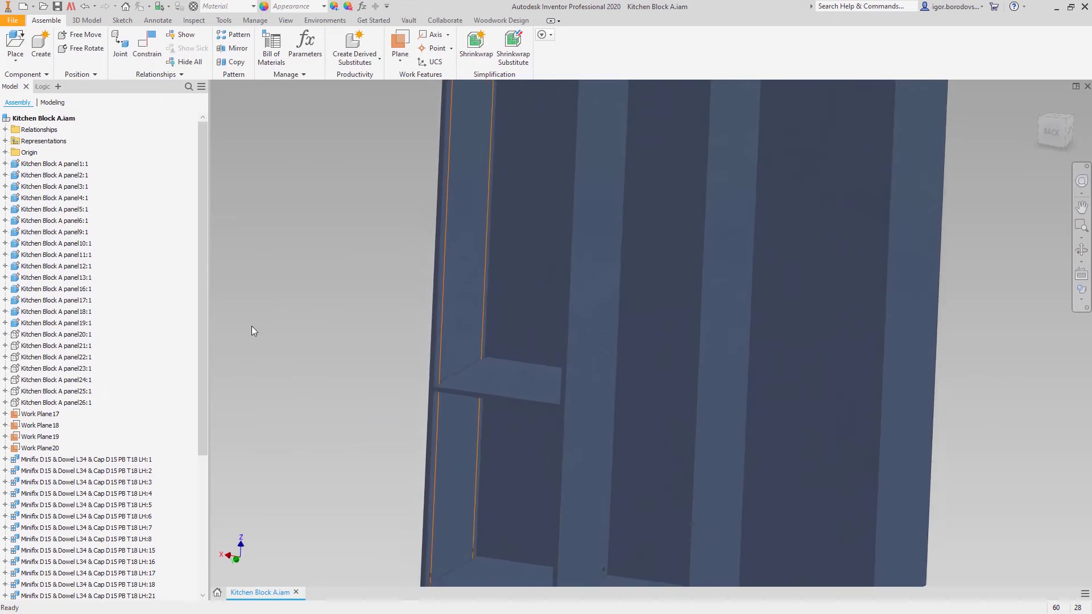
- Pattern the rear shelf and its Minifix joints vertically with a column count of 2, measuring the spacing between the niche's horizontal boards
{"action": "left_click_drag", "start_coordinate": [292, 297], "coordinate": [602, 425]}
{"action": "left_click", "coordinate": [593, 288]}
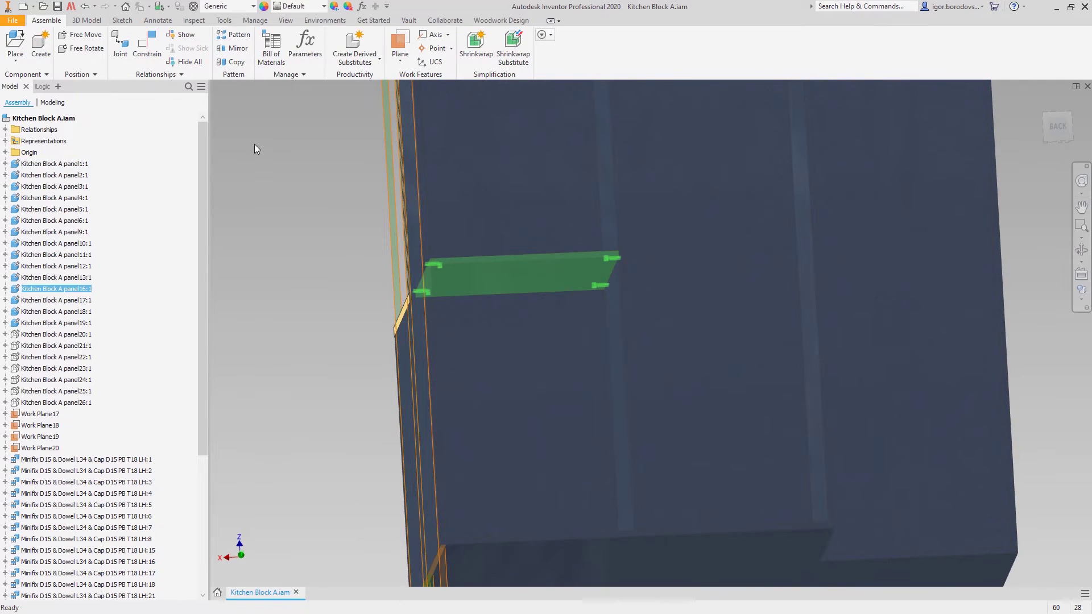
{"action": "left_click", "coordinate": [233, 34]}
{"action": "left_click", "coordinate": [420, 204]}
{"action": "left_click", "coordinate": [229, 289]}
{"action": "left_click", "coordinate": [254, 291]}
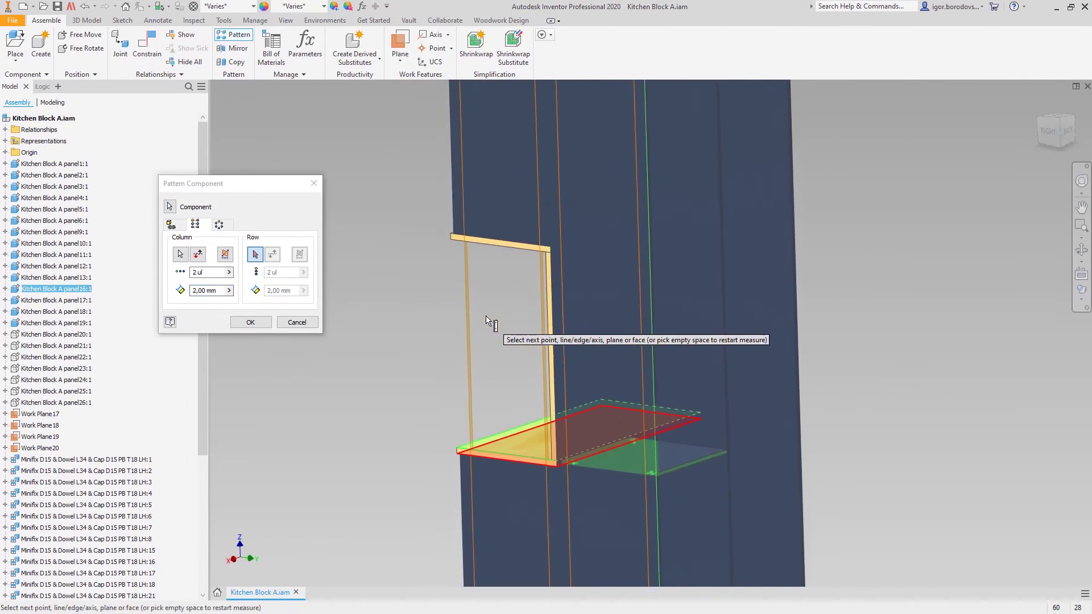
{"action": "left_click", "coordinate": [644, 255]}
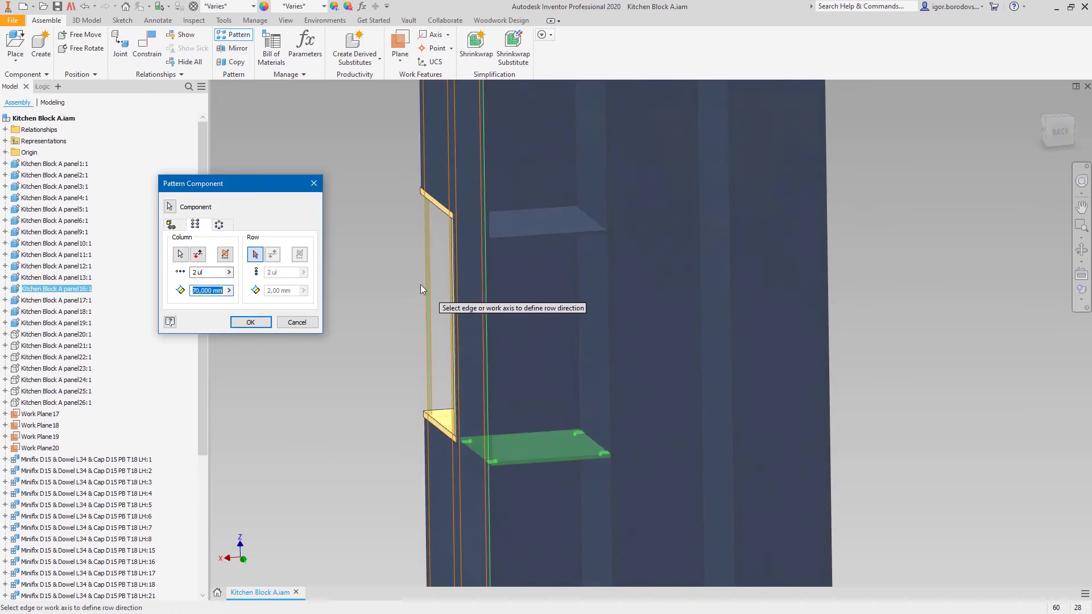
- Add a row direction of 2 along the cabinet's bottom edge and start measuring the row spacing between the vertical panels to pattern the shelf
{"action": "left_click", "coordinate": [255, 254]}
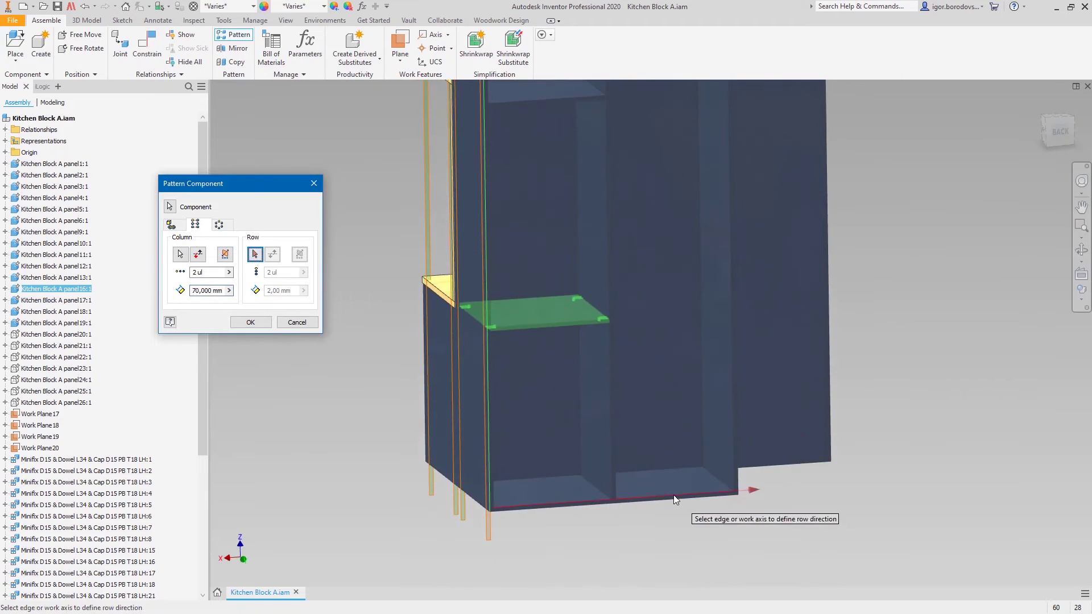
{"action": "left_click", "coordinate": [673, 496]}
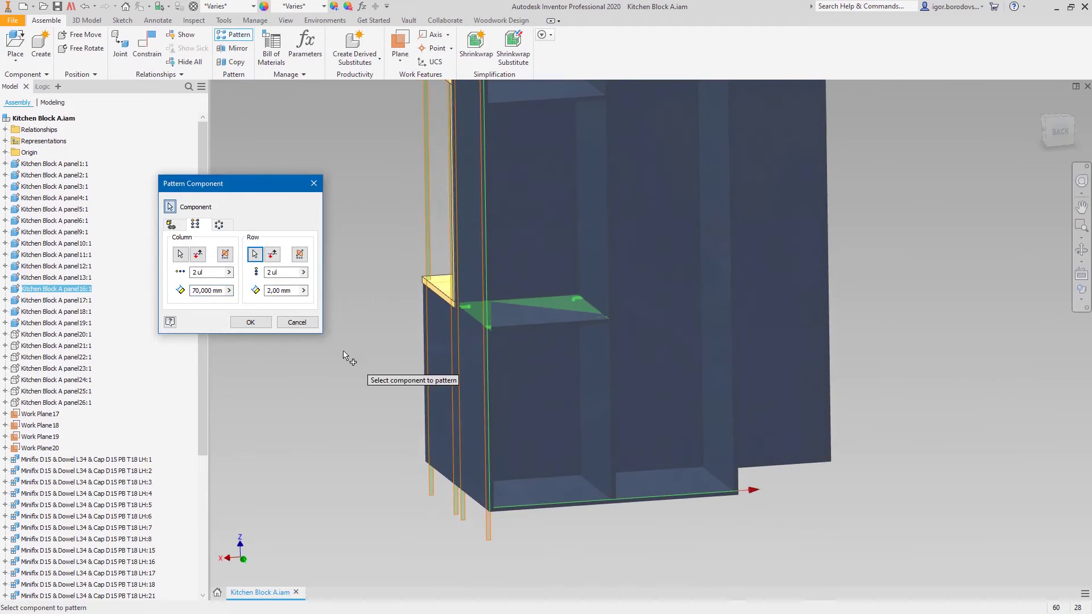
{"action": "left_click", "coordinate": [332, 294]}
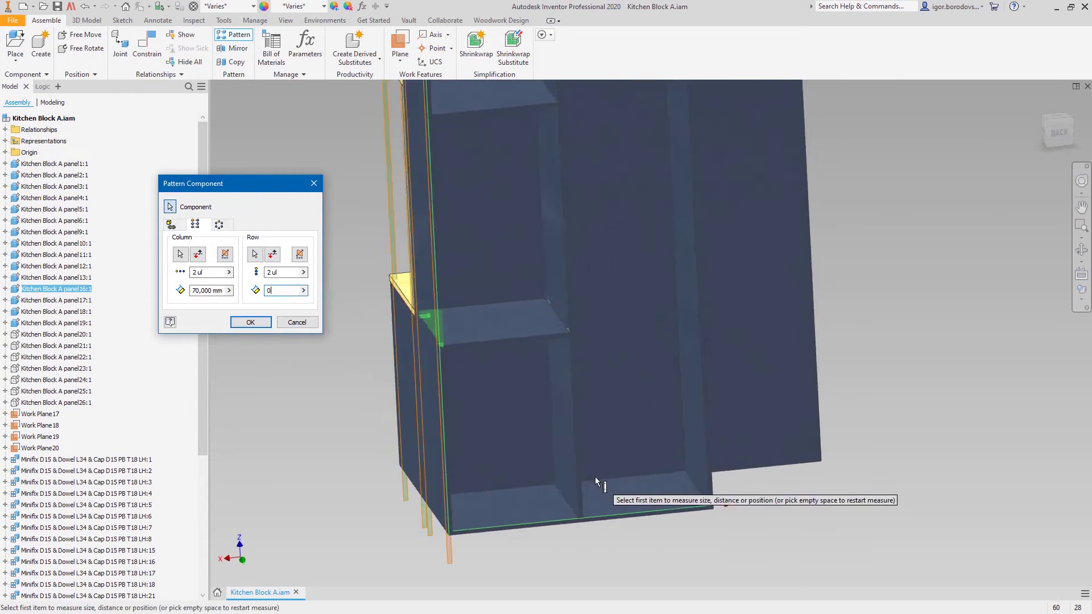
{"action": "left_click", "coordinate": [596, 476]}
{"action": "left_click", "coordinate": [436, 432]}
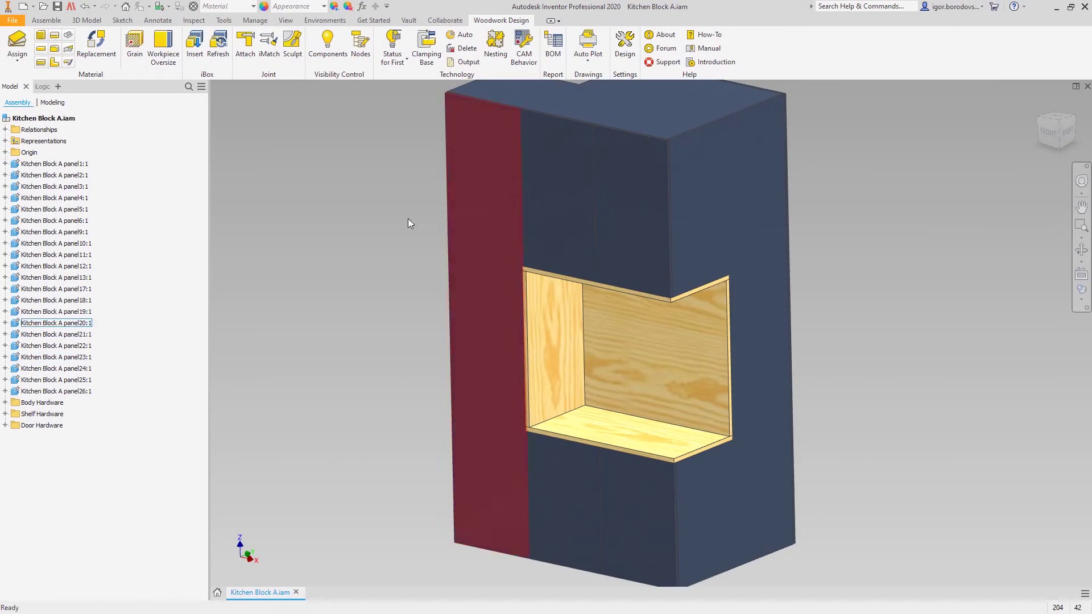
- Disable the Woodwork for Inventor components in the Components Display Control and apply it
{"action": "left_click", "coordinate": [329, 48]}
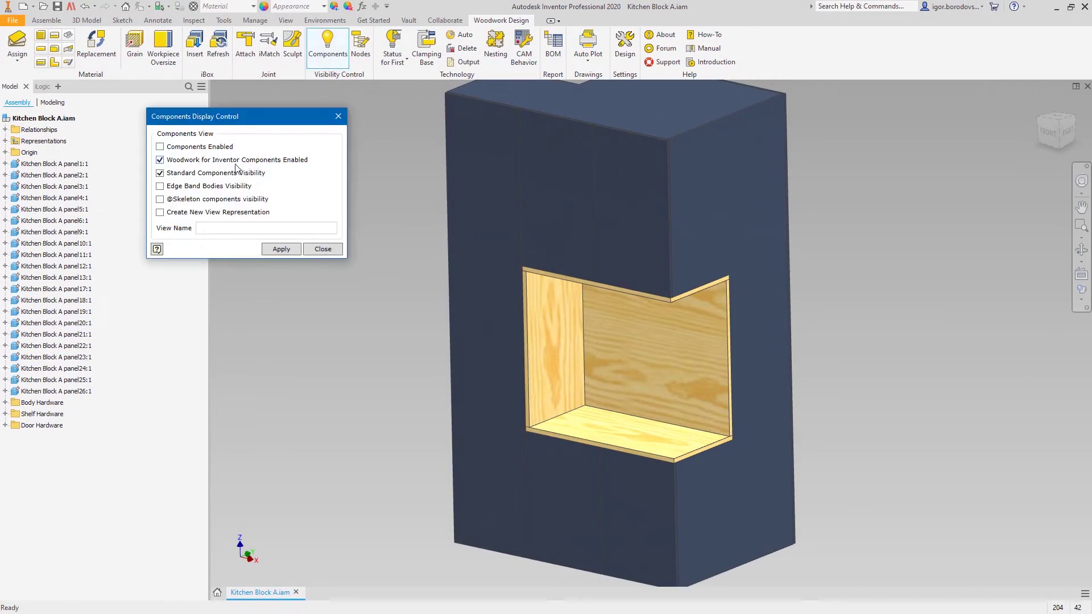
{"action": "left_click", "coordinate": [281, 249]}
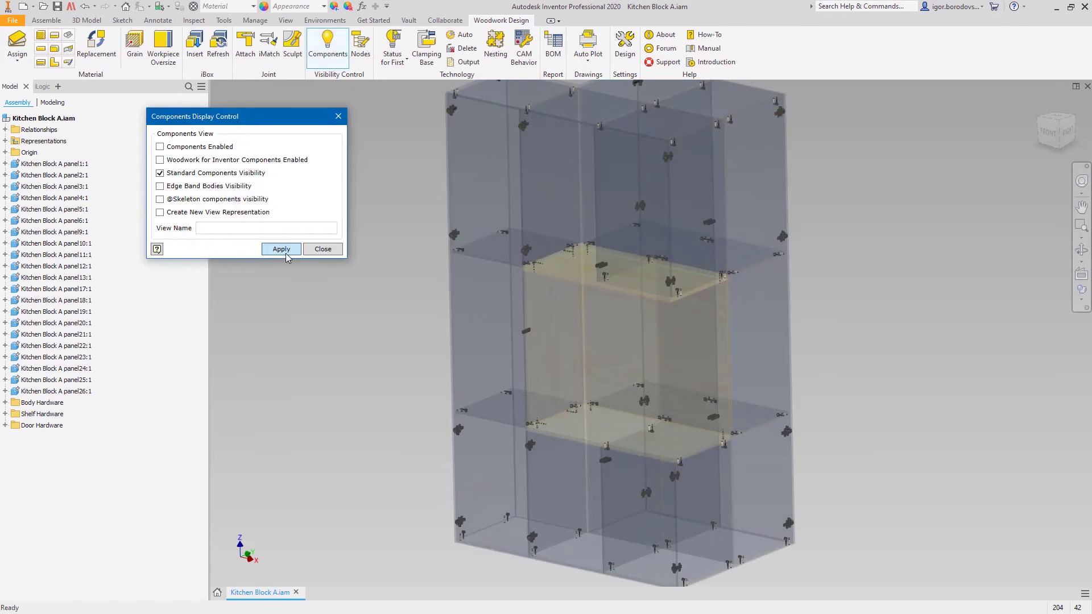
{"action": "left_click", "coordinate": [323, 249]}
- Locate the Minifix fitting at the rear outer corner of the low cabinet's top panel and change it to the RH variant
{"action": "right_click", "coordinate": [501, 94]}
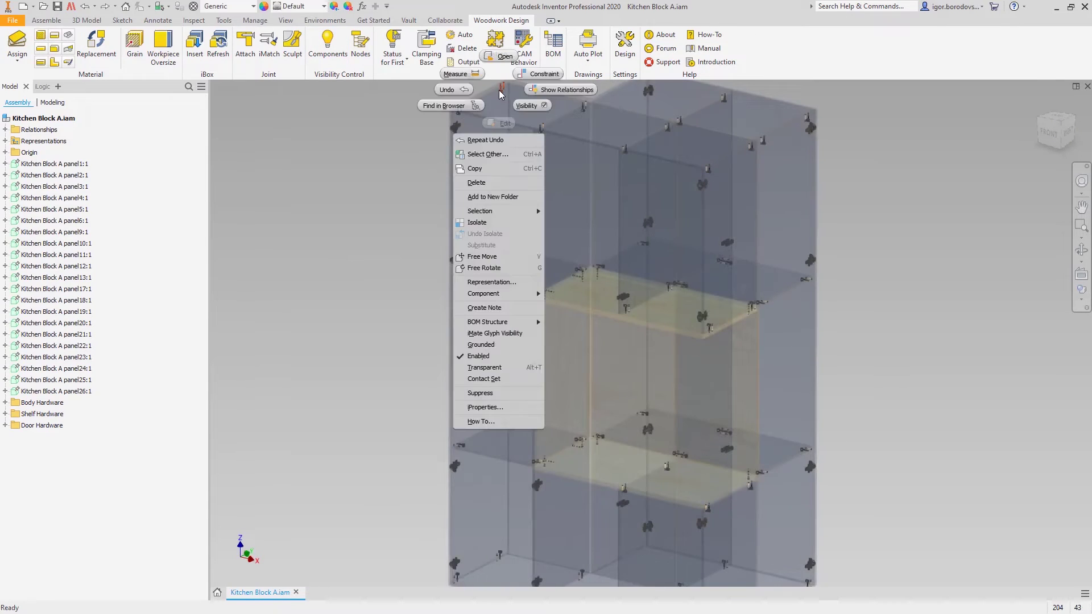
{"action": "left_click", "coordinate": [464, 104]}
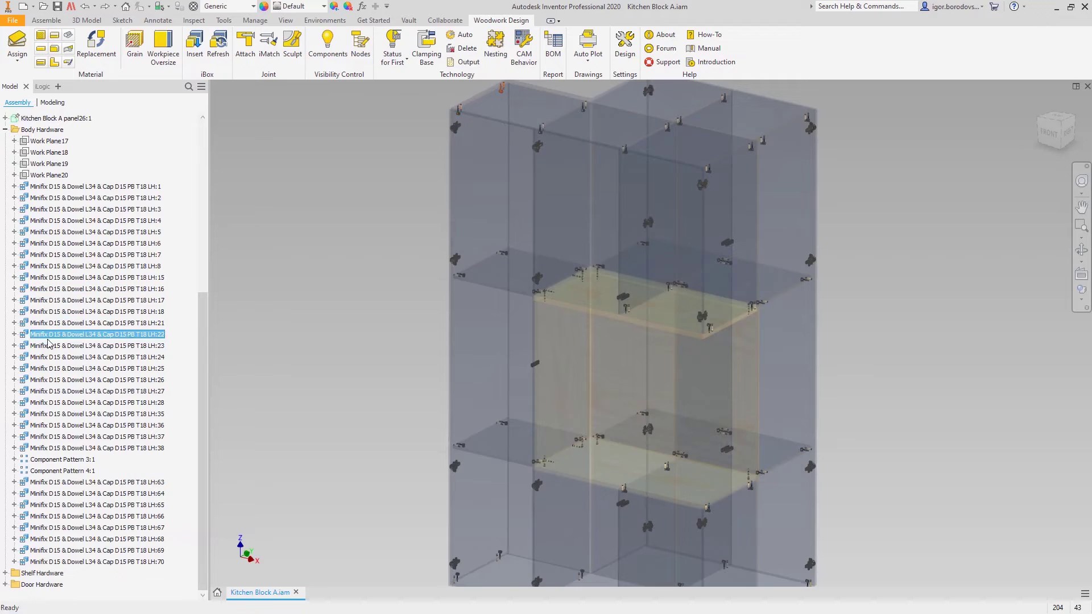
{"action": "left_click", "coordinate": [14, 334]}
{"action": "right_click", "coordinate": [46, 346]}
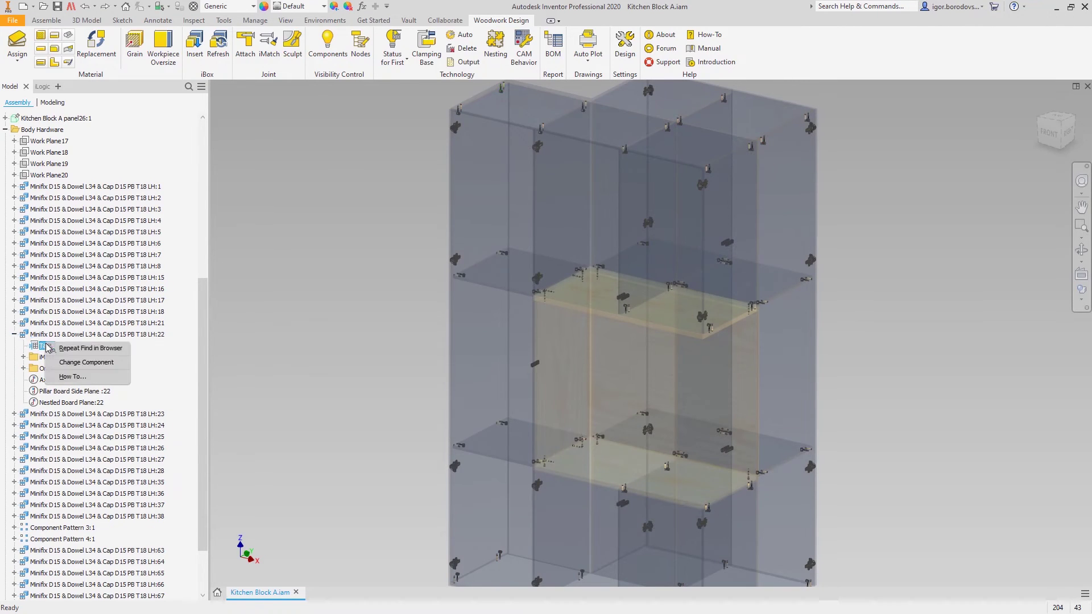
{"action": "left_click", "coordinate": [67, 363]}
{"action": "left_click", "coordinate": [504, 276]}
{"action": "left_click", "coordinate": [507, 292]}
{"action": "left_click", "coordinate": [645, 379]}
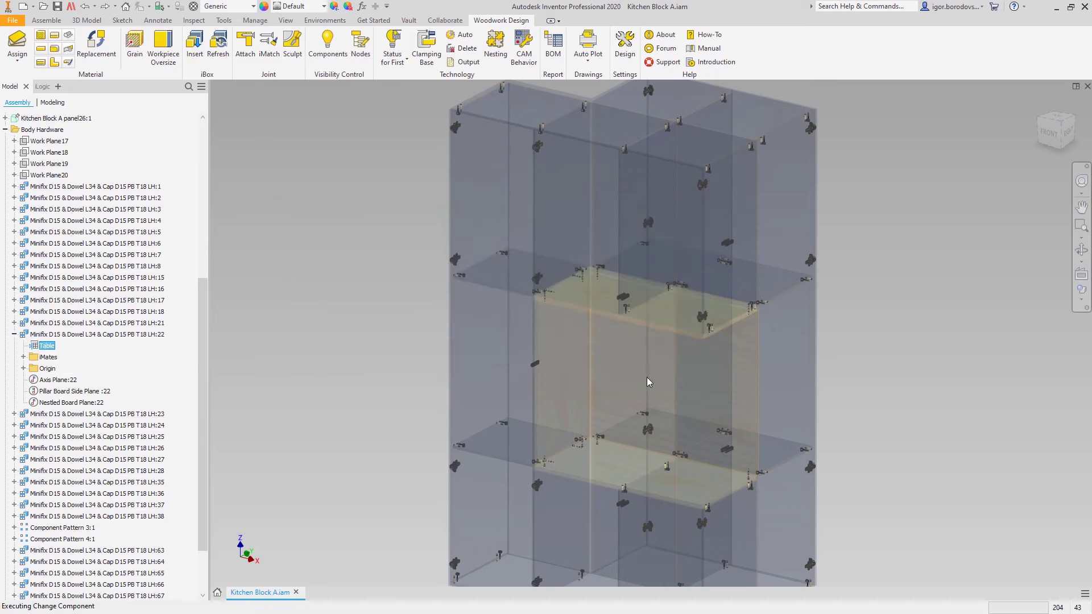
- Start iMatch and select the RH Minifix fitting on the top panel as the template iComponent
{"action": "scroll", "coordinate": [461, 148], "scroll_direction": "down", "scroll_amount": 3}
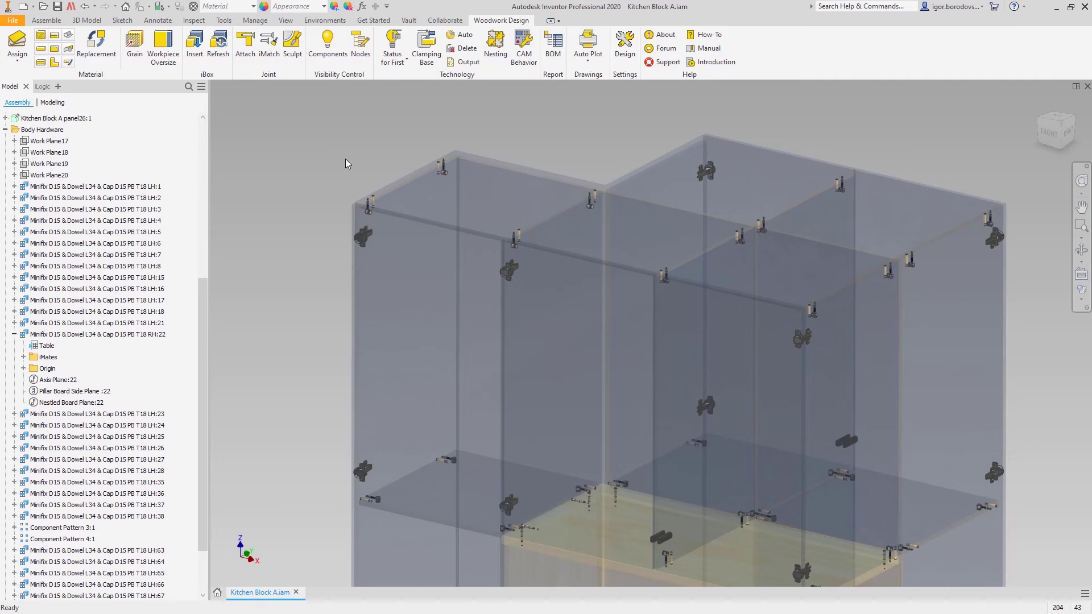
{"action": "left_click", "coordinate": [272, 54]}
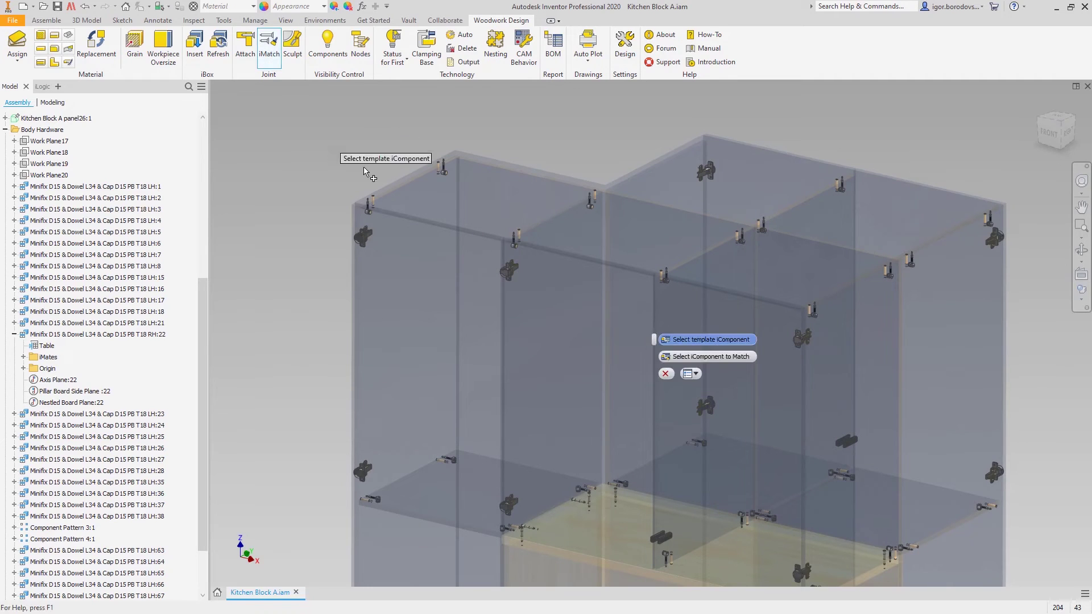
{"action": "left_click", "coordinate": [436, 175]}
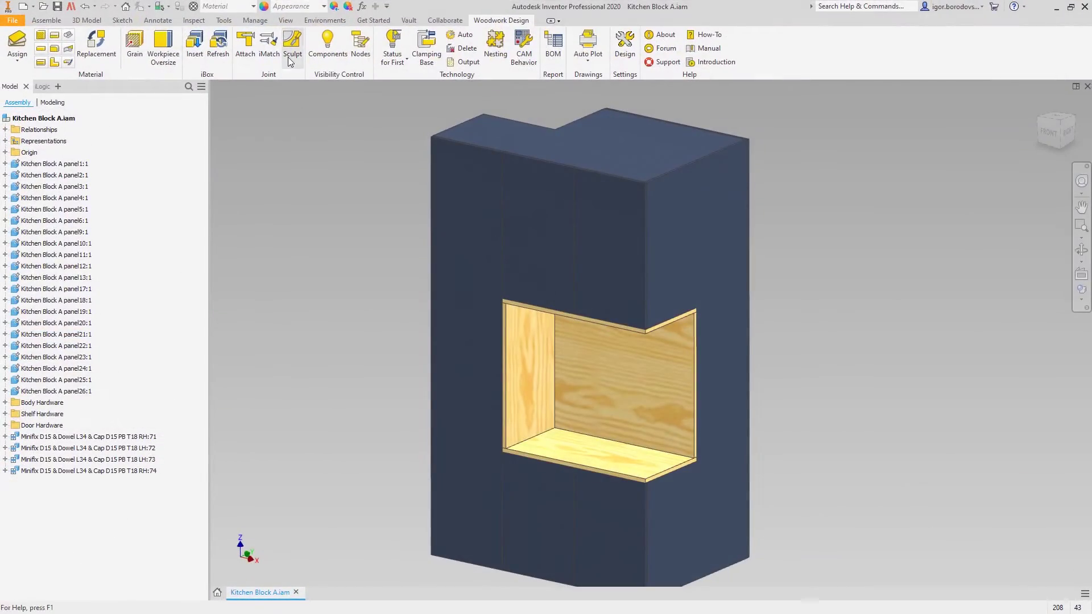
- Sculpt the hardware joints into all the Woodwork and Inventor parts of the assembly and leave the command
{"action": "left_click", "coordinate": [290, 59]}
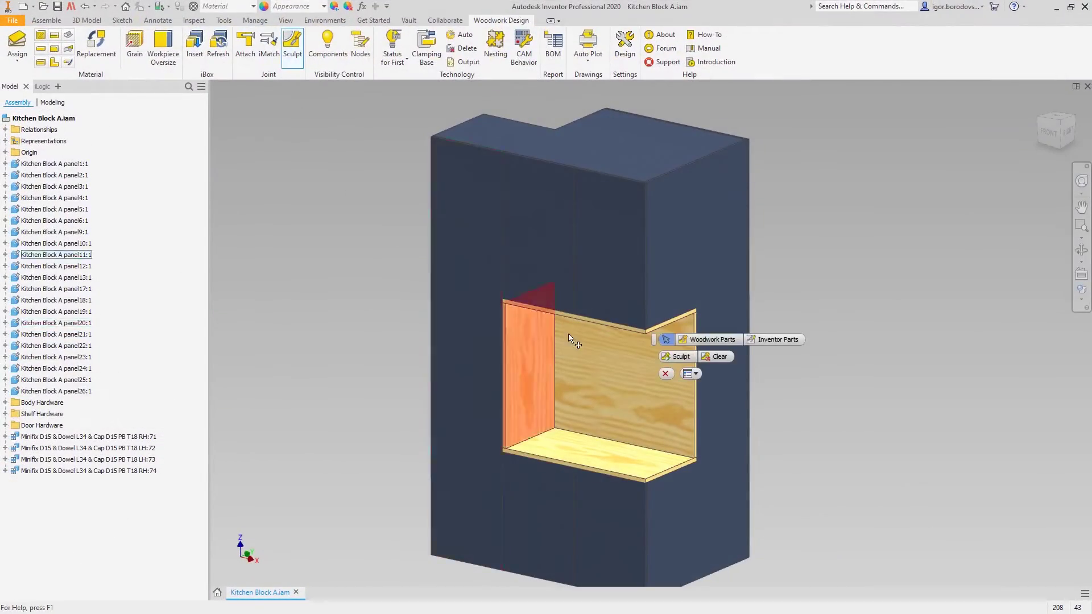
{"action": "left_click", "coordinate": [669, 358]}
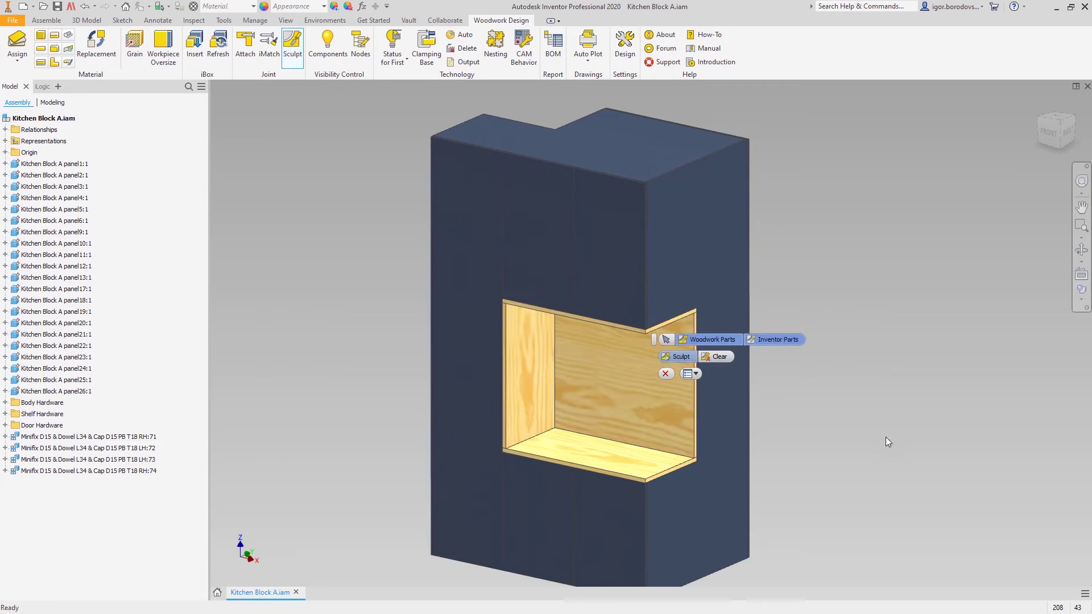
{"action": "left_click", "coordinate": [665, 374]}
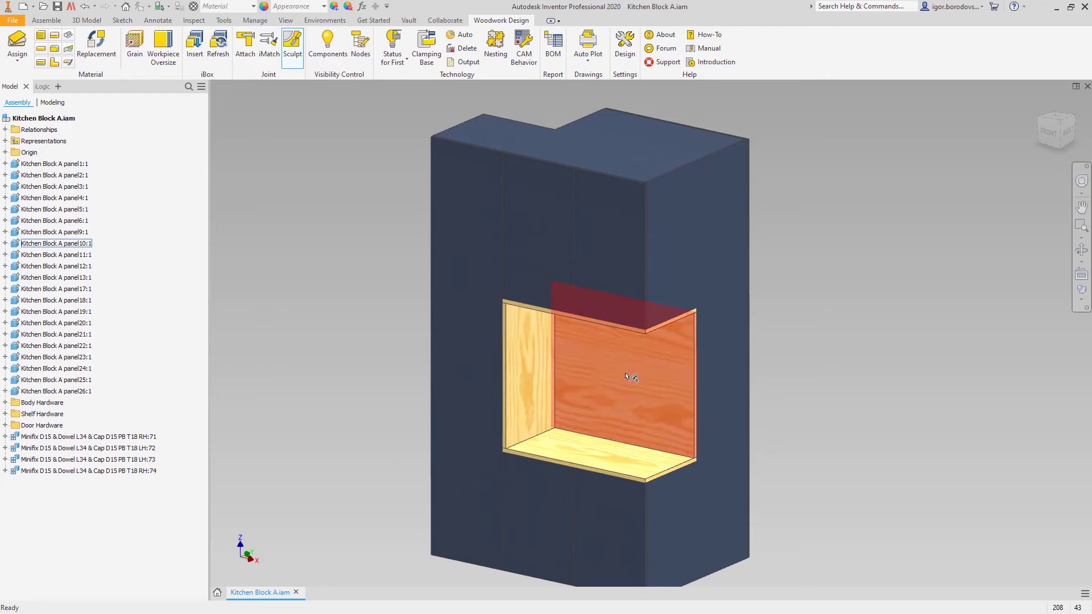
- Open the tall door panel20 in its own part file, examine its sculpted holes and close it
{"action": "left_click", "coordinate": [469, 249]}
{"action": "right_click", "coordinate": [461, 244]}
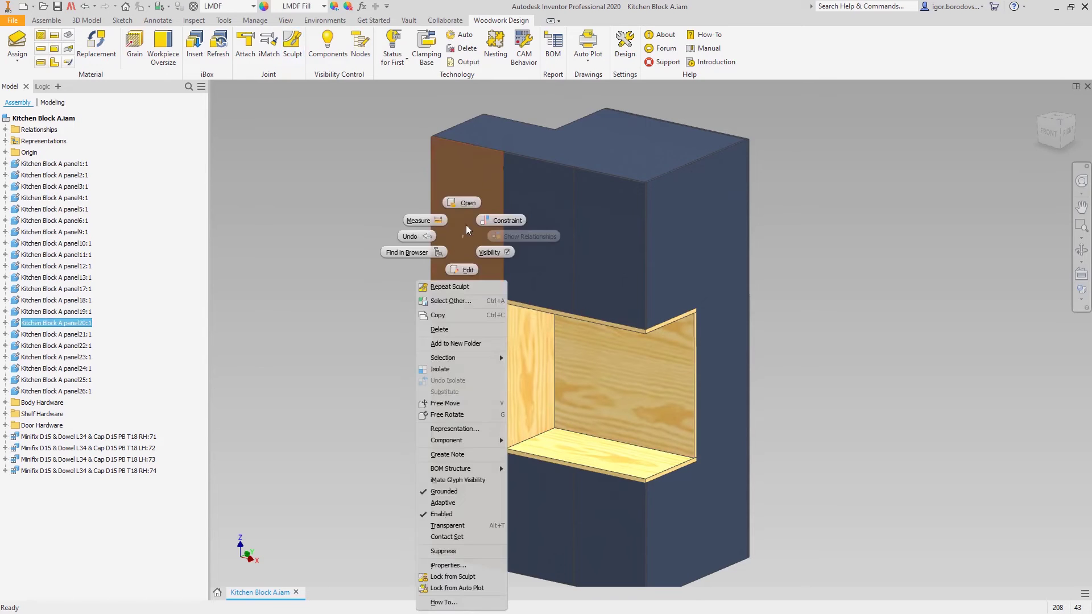
{"action": "left_click", "coordinate": [469, 197]}
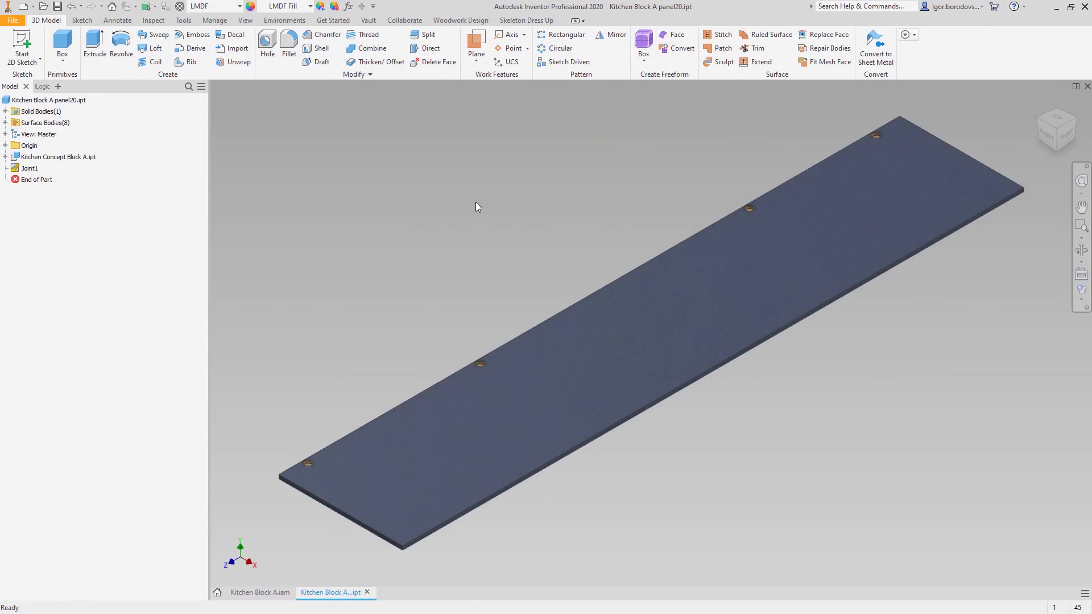
{"action": "left_click", "coordinate": [1087, 86]}
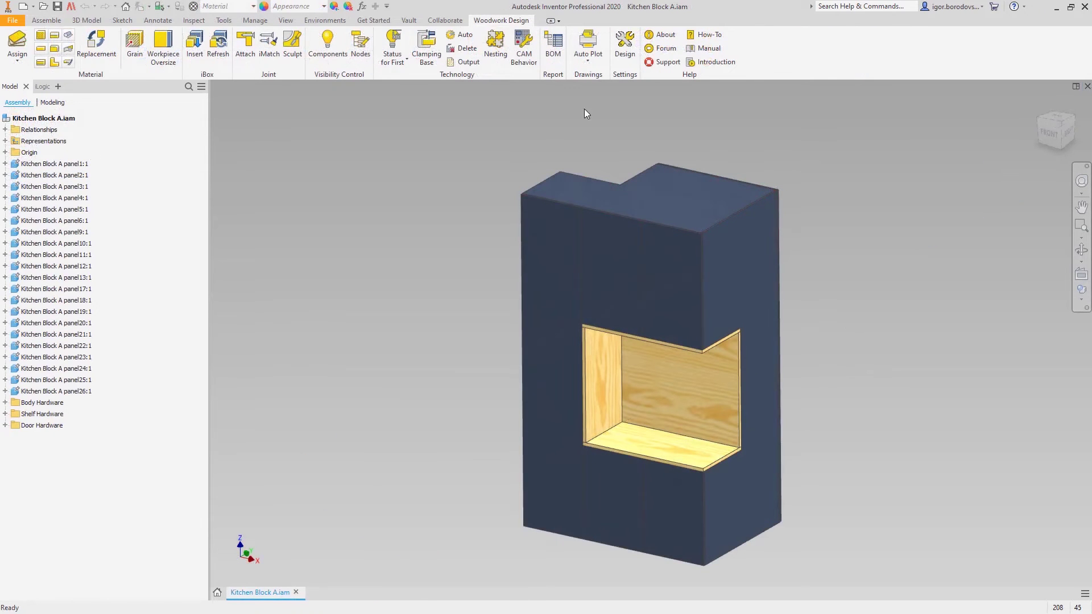
- Generate the Woodwork for Inventor BOM, look through its panels and hardware, and export it to Excel
{"action": "left_click", "coordinate": [556, 57]}
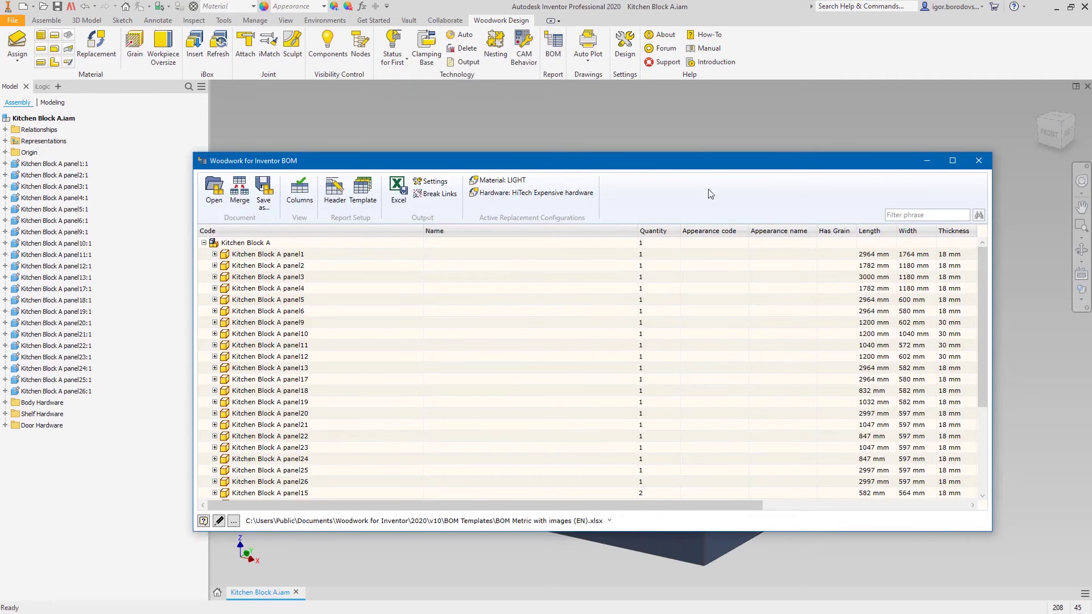
{"action": "scroll", "coordinate": [931, 443], "scroll_direction": "down", "scroll_amount": 2}
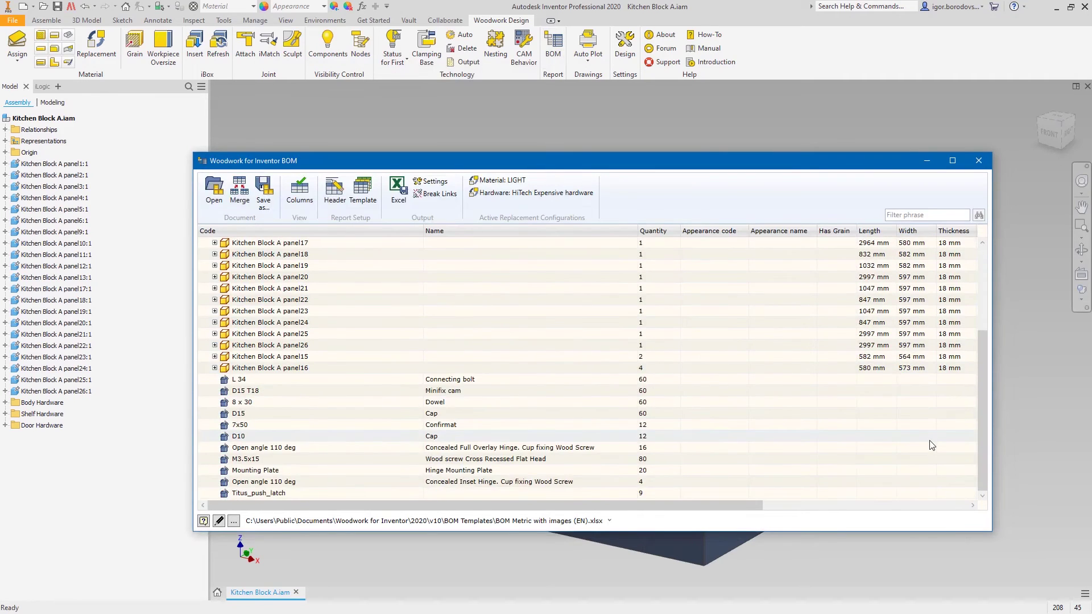
{"action": "scroll", "coordinate": [930, 443], "scroll_direction": "up", "scroll_amount": 4}
{"action": "left_click", "coordinate": [398, 189]}
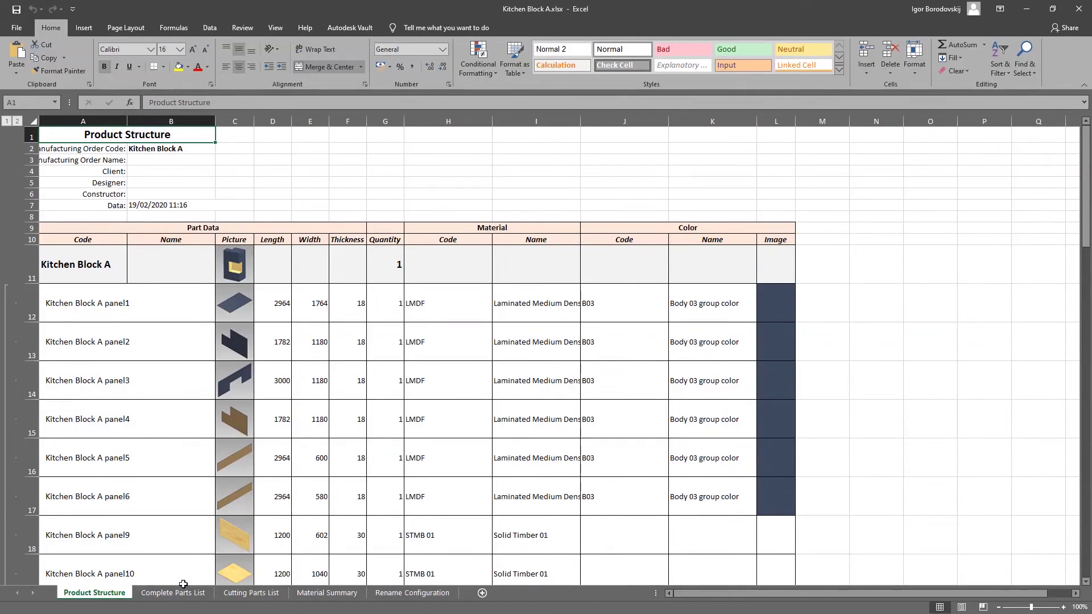
- Review the Product Structure, Complete Parts List and Cutting Parts List sheets of the exported workbook
{"action": "scroll", "coordinate": [341, 357], "scroll_direction": "down", "scroll_amount": 3}
{"action": "scroll", "coordinate": [341, 358], "scroll_direction": "down", "scroll_amount": 1}
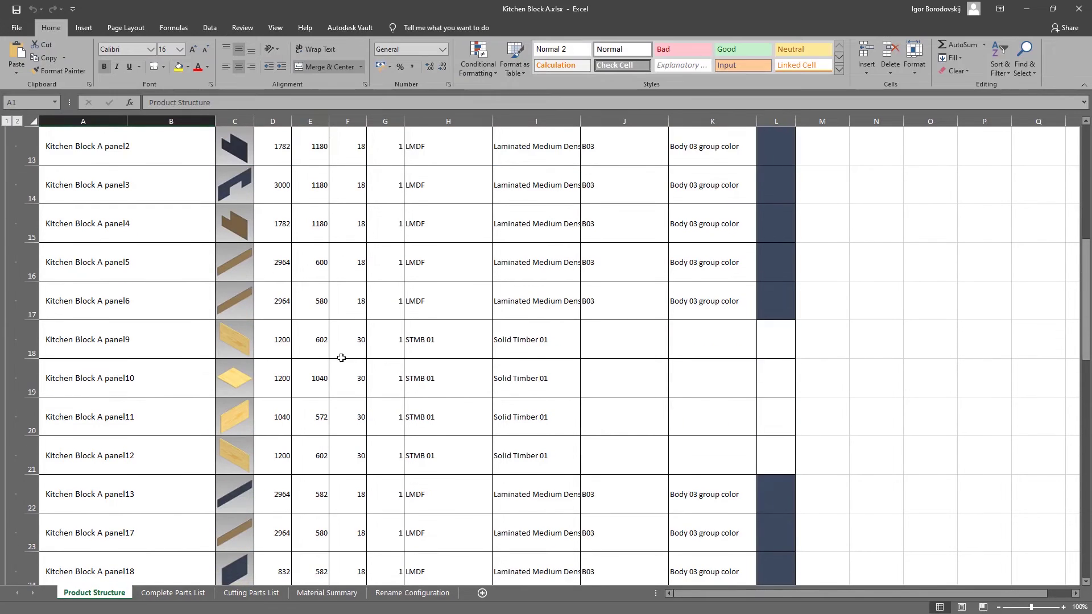
{"action": "scroll", "coordinate": [342, 358], "scroll_direction": "down", "scroll_amount": 4}
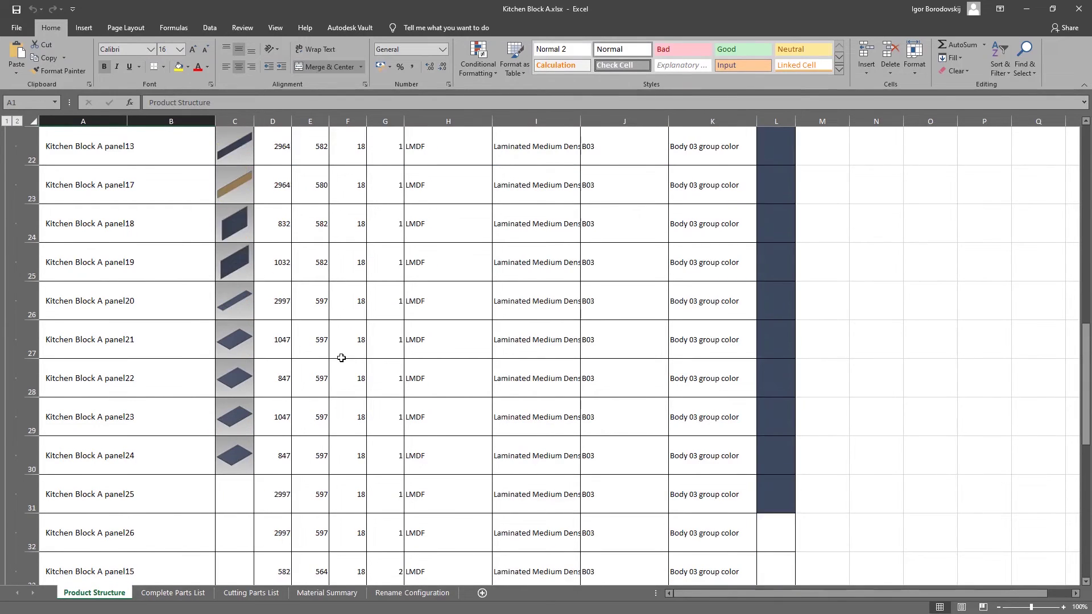
{"action": "scroll", "coordinate": [197, 546], "scroll_direction": "down", "scroll_amount": 3}
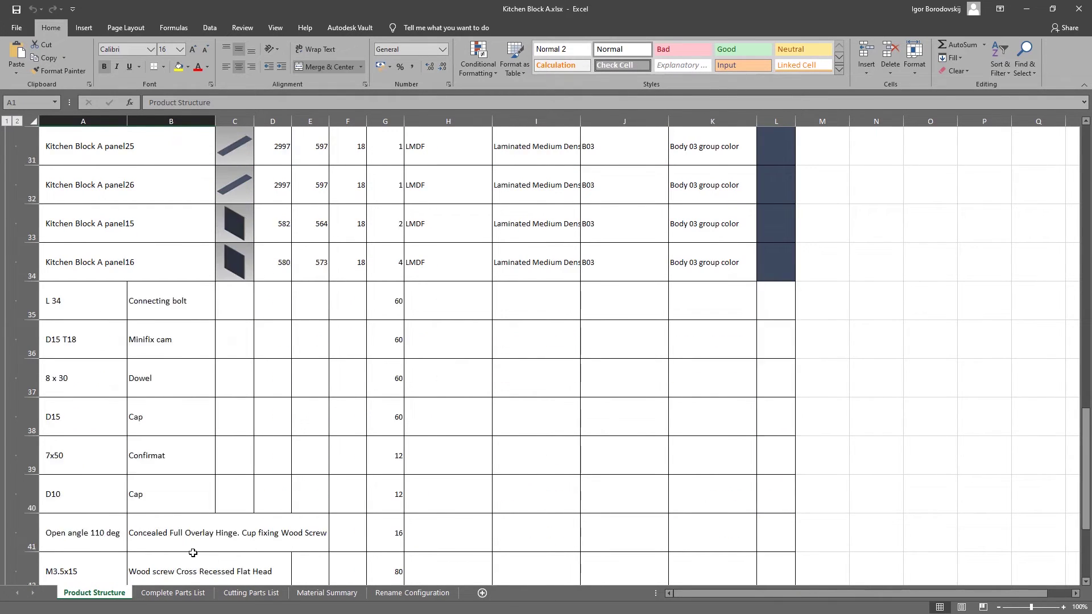
{"action": "scroll", "coordinate": [189, 559], "scroll_direction": "down", "scroll_amount": 1}
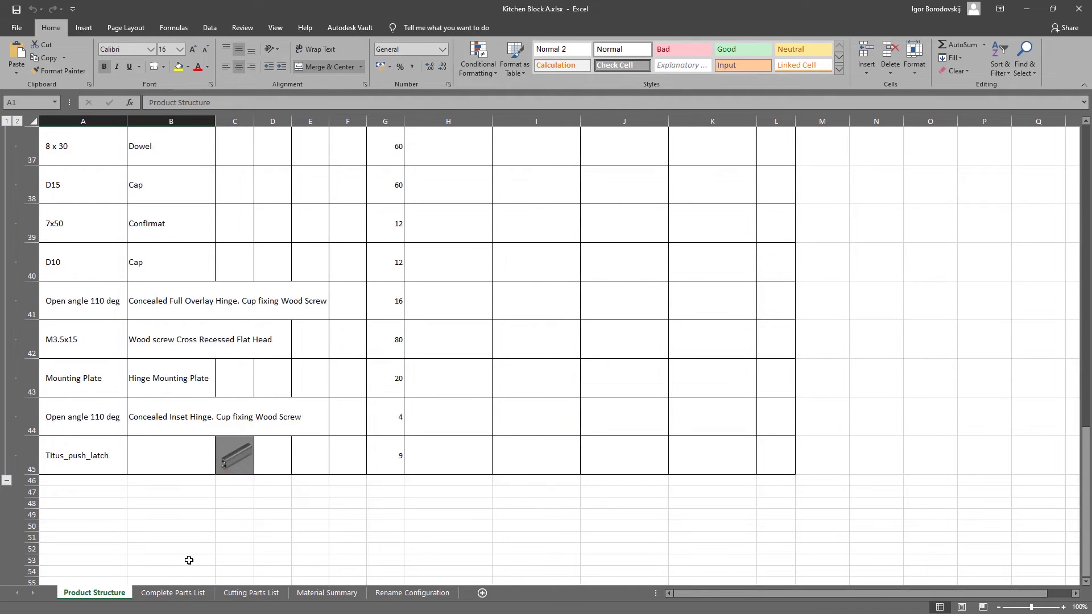
{"action": "left_click", "coordinate": [175, 594]}
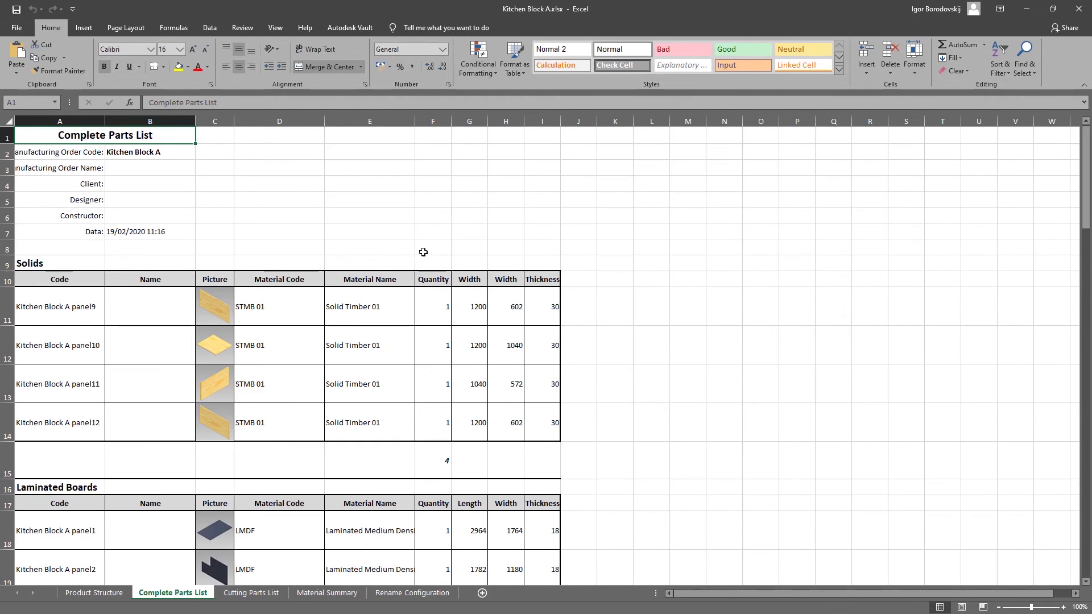
{"action": "scroll", "coordinate": [407, 264], "scroll_direction": "down", "scroll_amount": 7}
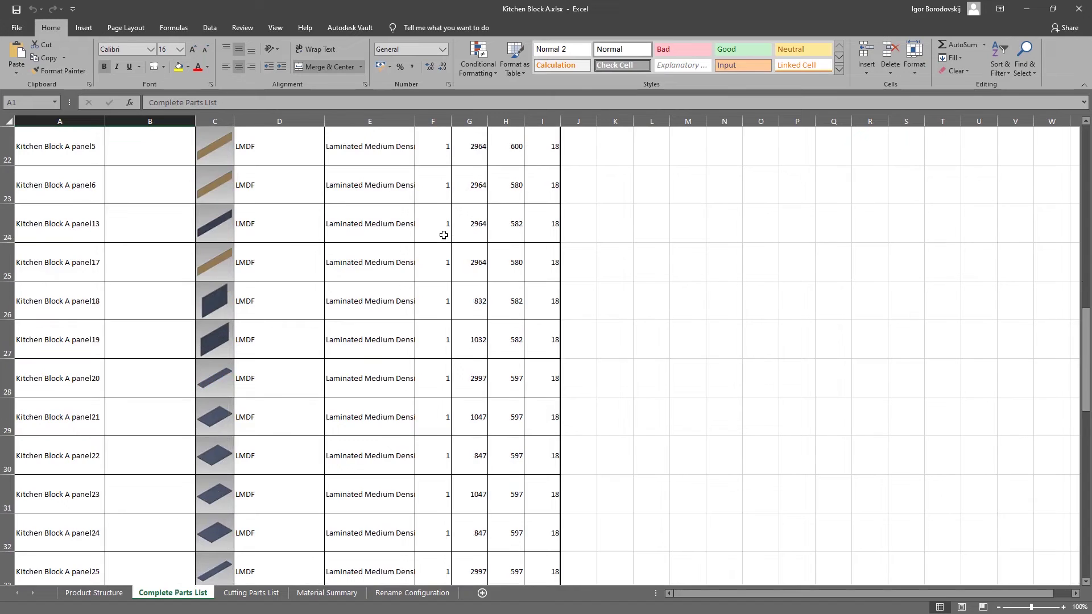
{"action": "scroll", "coordinate": [443, 235], "scroll_direction": "down", "scroll_amount": 5}
{"action": "left_click", "coordinate": [239, 593]}
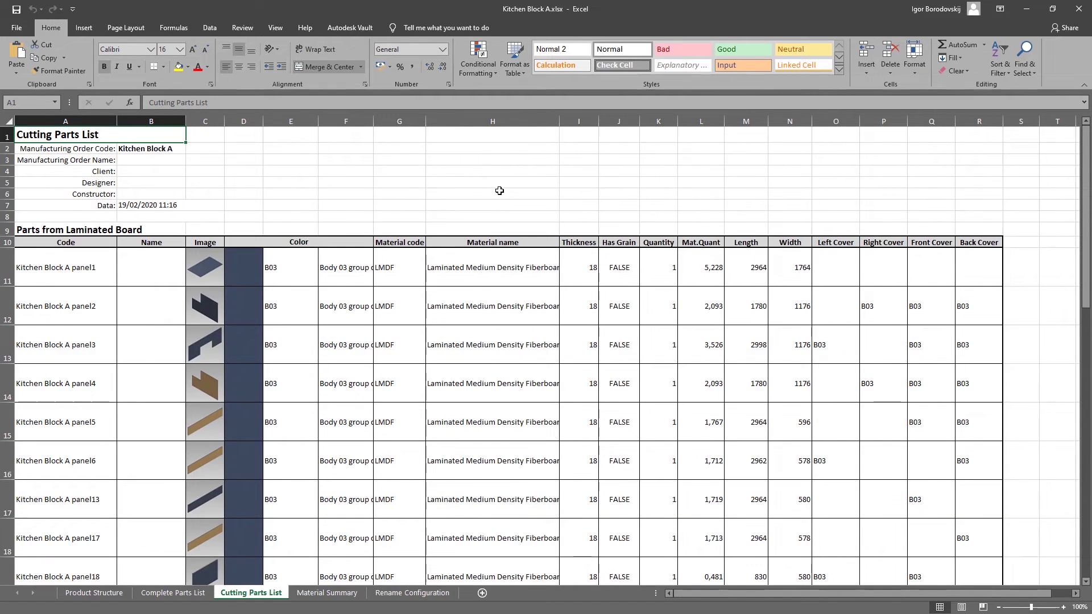
{"action": "scroll", "coordinate": [499, 190], "scroll_direction": "down", "scroll_amount": 2}
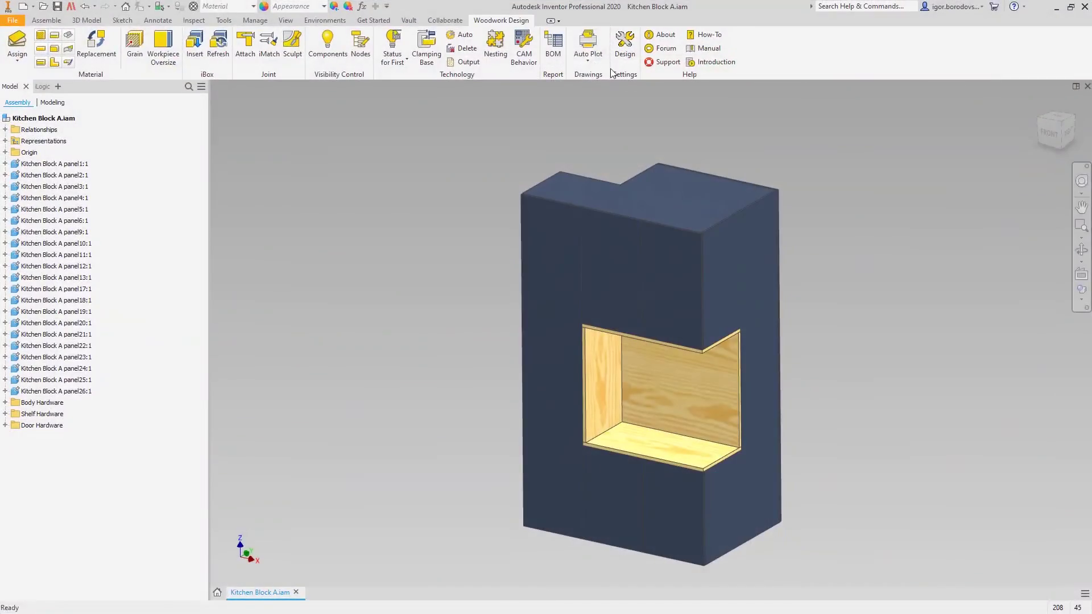
- Back in Inventor, auto-plot the assembly using the Sheet & Hole Tables V8.idw template and open the generated drawing
{"action": "left_click", "coordinate": [586, 42]}
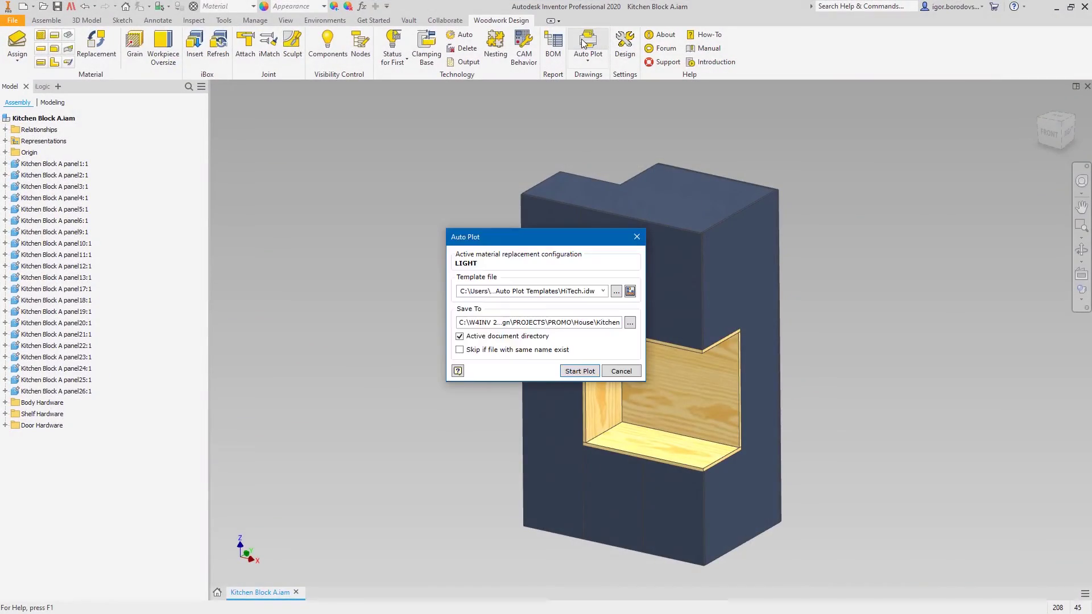
{"action": "left_click", "coordinate": [616, 293]}
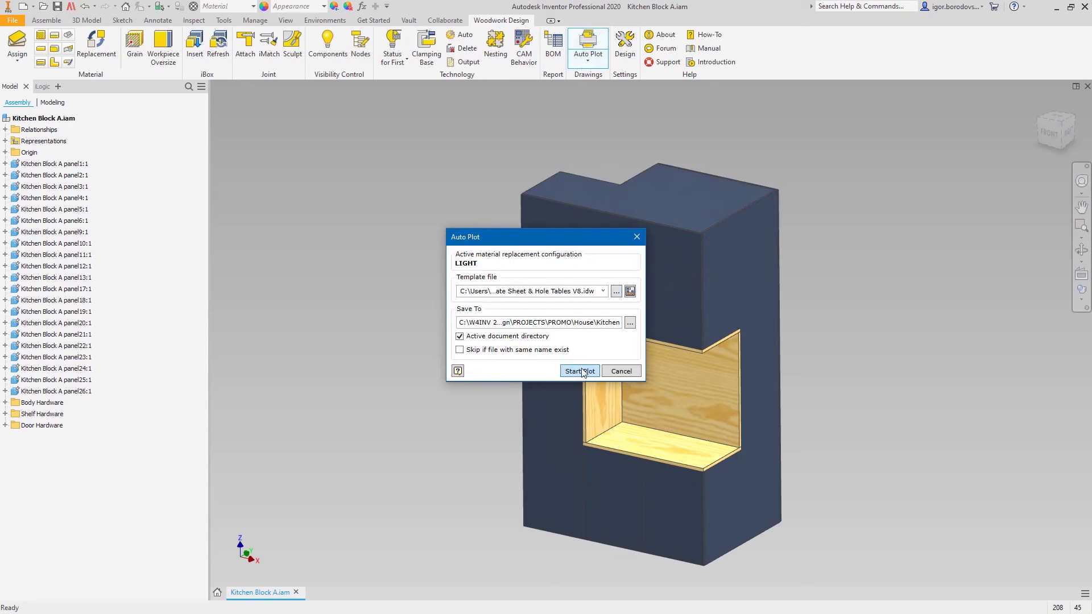
{"action": "left_click", "coordinate": [581, 369]}
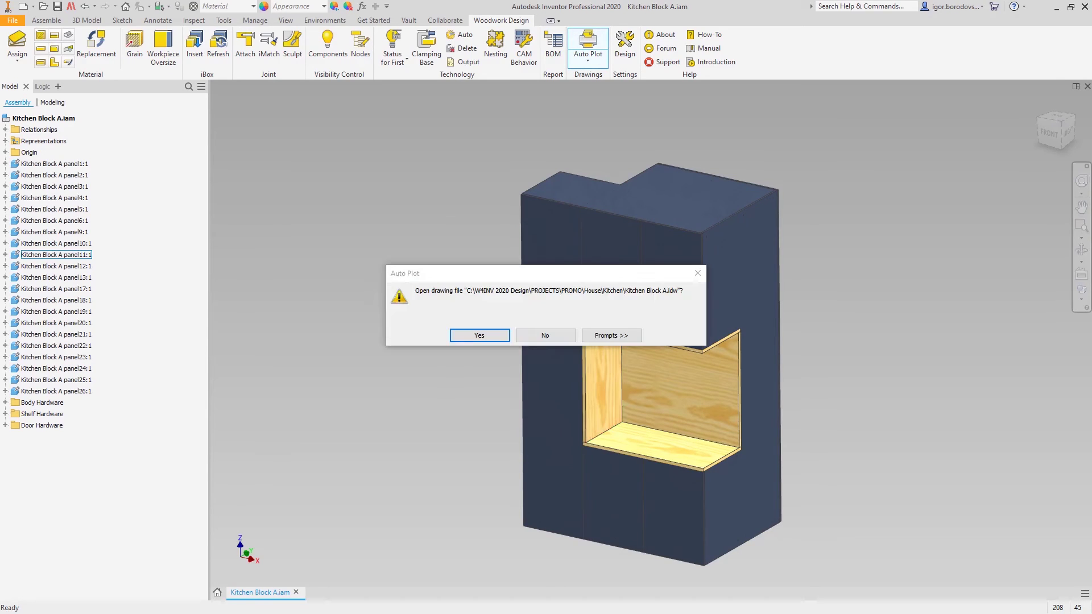
{"action": "left_click", "coordinate": [479, 335]}
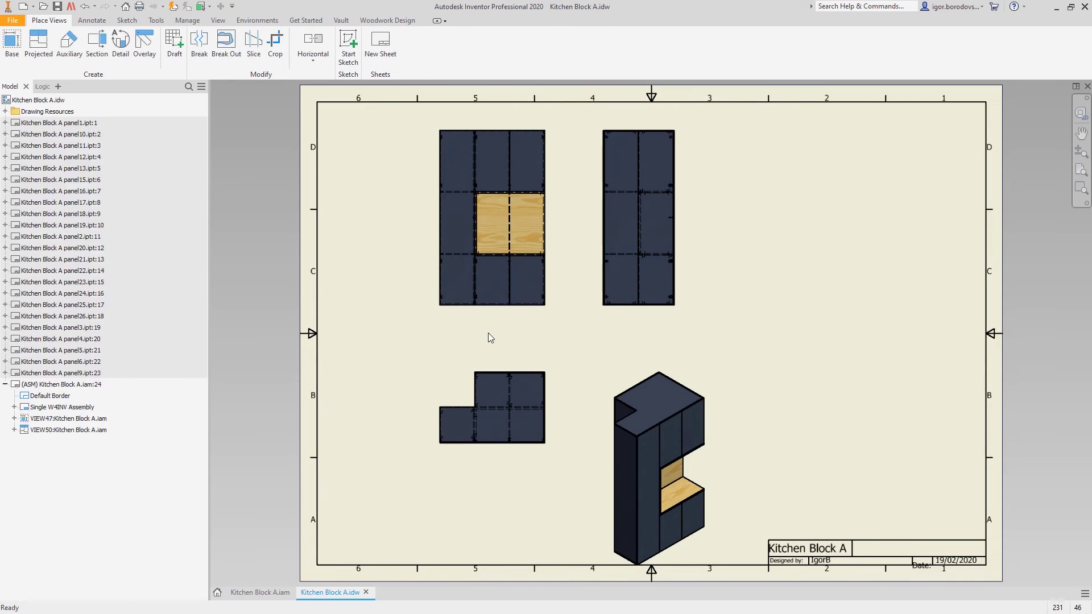
- View the drawing sheets of panel1 and panel10
{"action": "double_click", "coordinate": [76, 124]}
{"action": "double_click", "coordinate": [74, 134]}
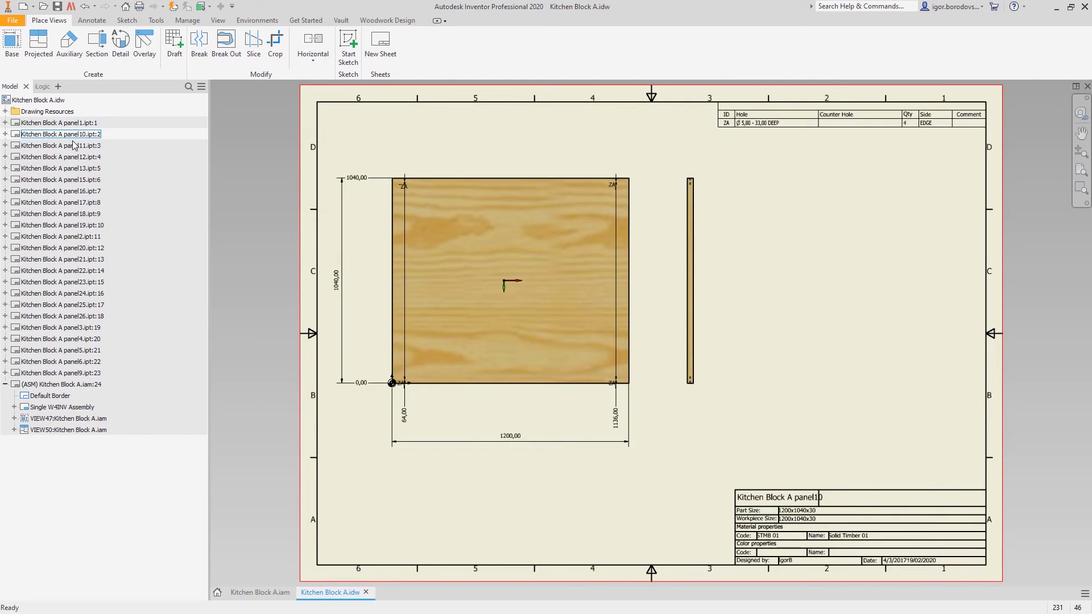
- View the drawing sheets of panel11, panel12 and panel13
{"action": "double_click", "coordinate": [74, 146]}
{"action": "left_click", "coordinate": [71, 147]}
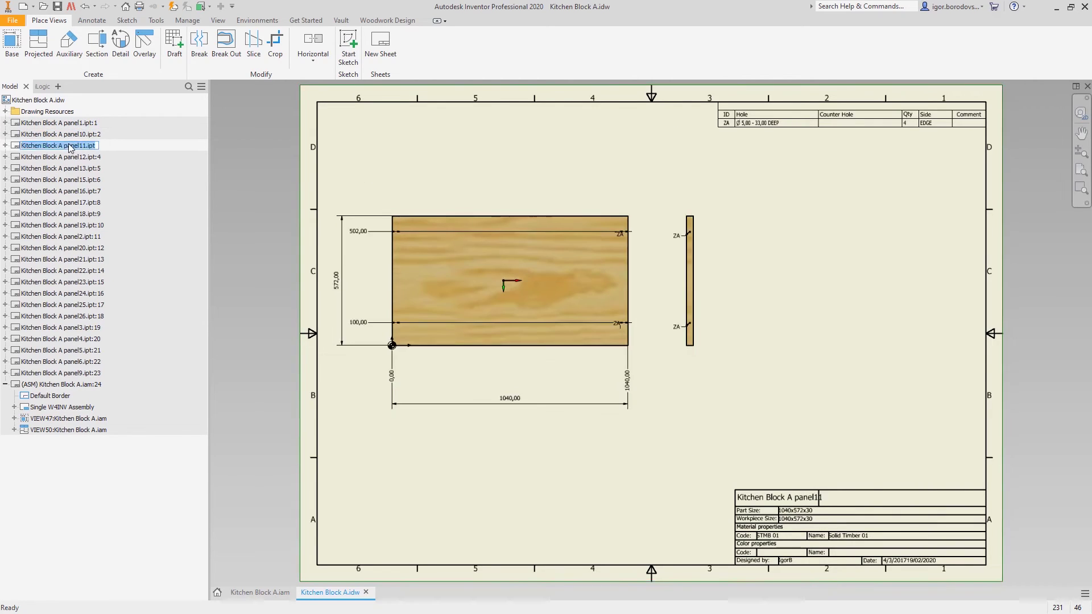
{"action": "double_click", "coordinate": [67, 158]}
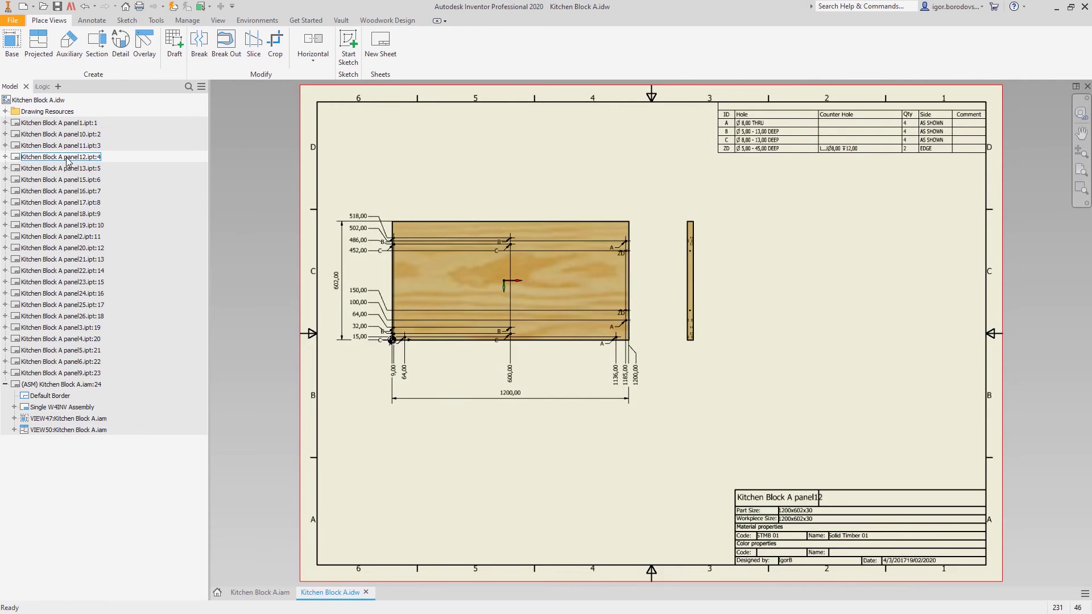
{"action": "left_click", "coordinate": [65, 169]}
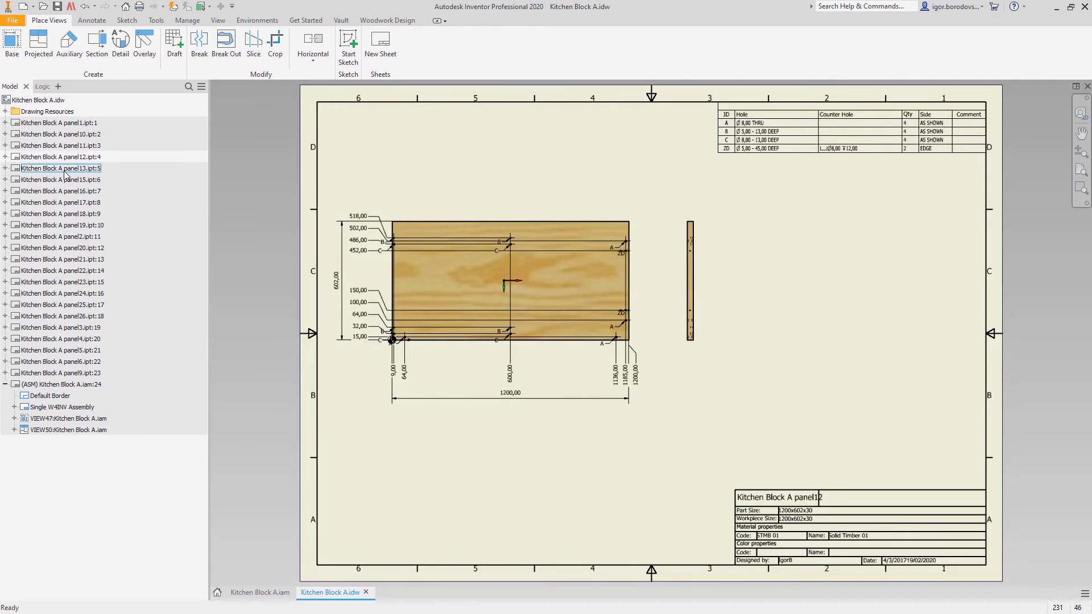
{"action": "double_click", "coordinate": [65, 169]}
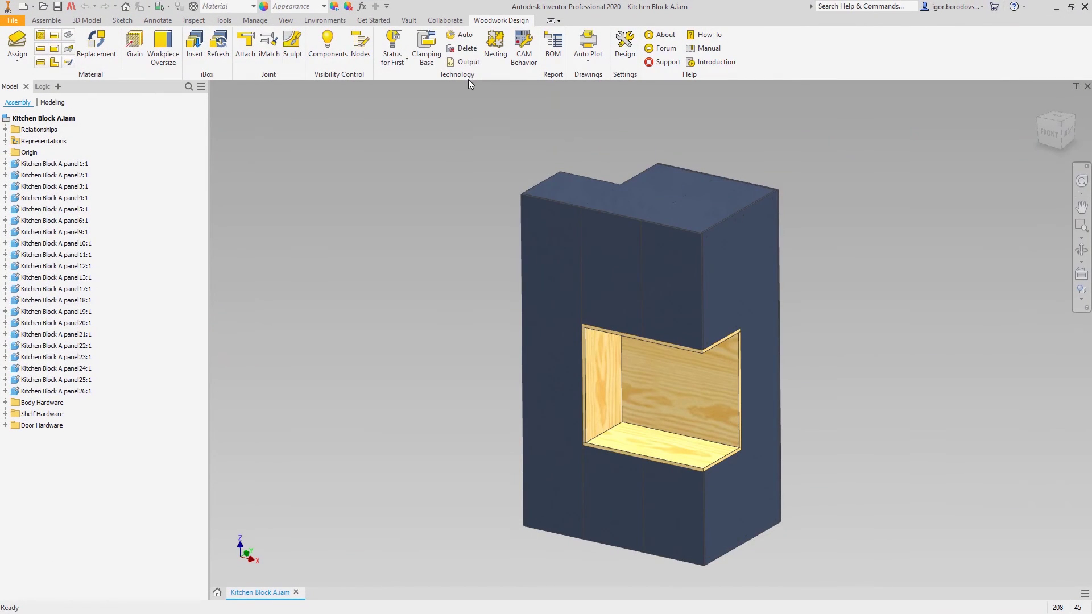
- In the Kitchen Block A assembly, show the CNC status marks and recreate all panels' CNC technology from scratch for the Woodwop router
{"action": "left_click", "coordinate": [399, 42]}
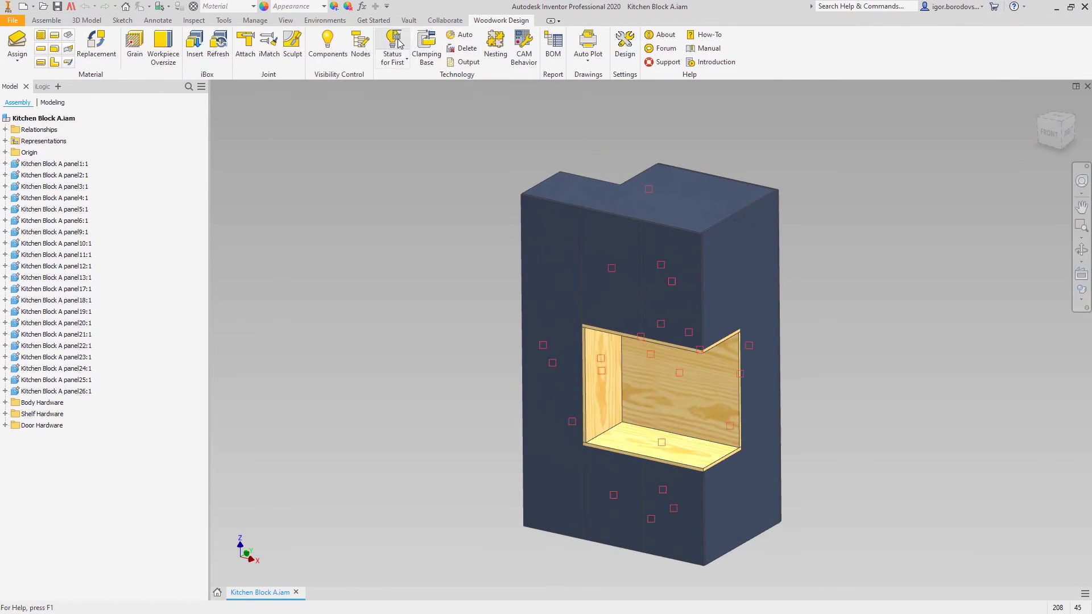
{"action": "left_click", "coordinate": [463, 37]}
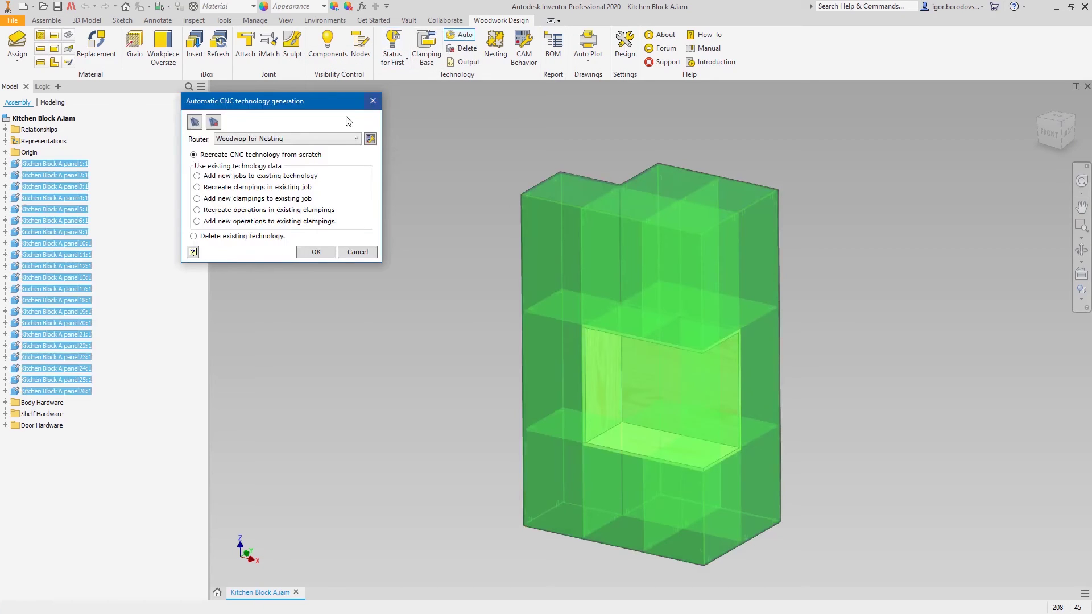
{"action": "left_click", "coordinate": [318, 139]}
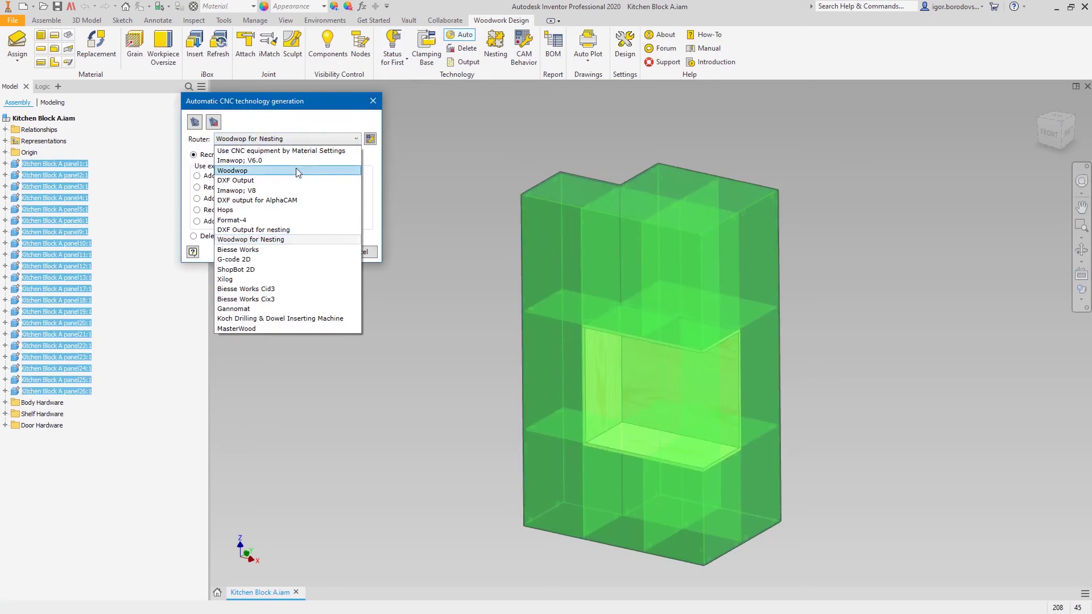
{"action": "left_click", "coordinate": [298, 170]}
{"action": "left_click", "coordinate": [315, 253]}
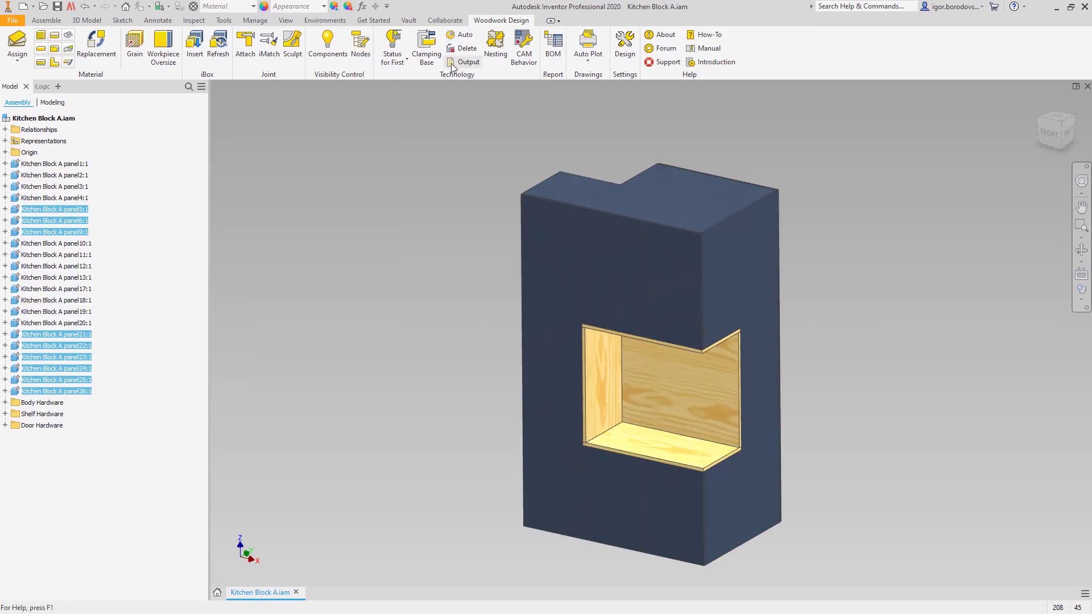
- Show the CNC status marks again, open panel5 in Woodwork CAM and examine the drilling operations on its Top and Left sides
{"action": "left_click", "coordinate": [391, 41]}
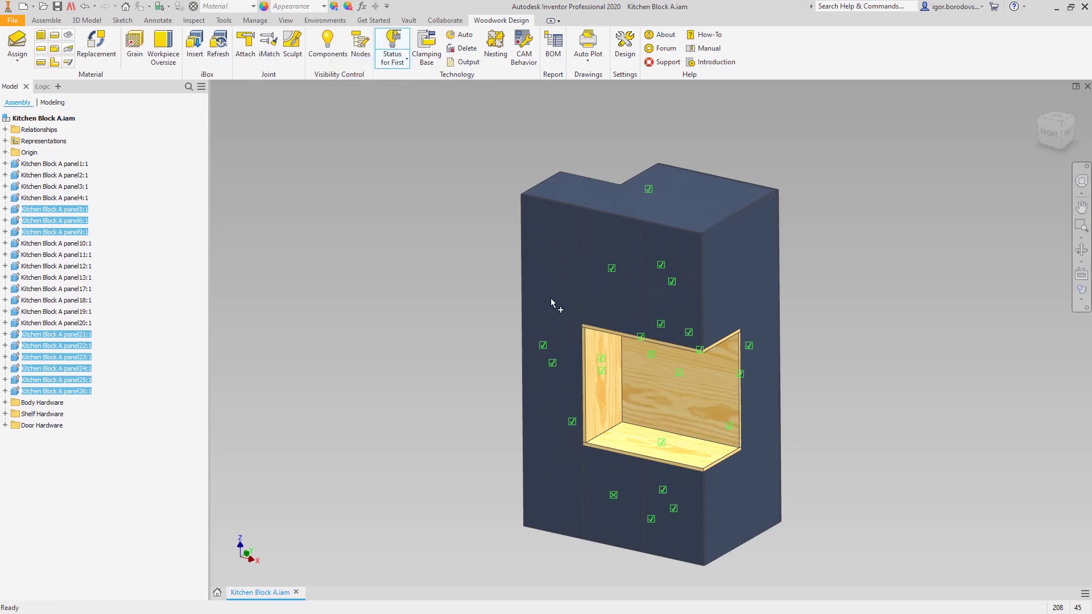
{"action": "double_click", "coordinate": [546, 345]}
{"action": "scroll", "coordinate": [401, 285], "scroll_direction": "up", "scroll_amount": 4}
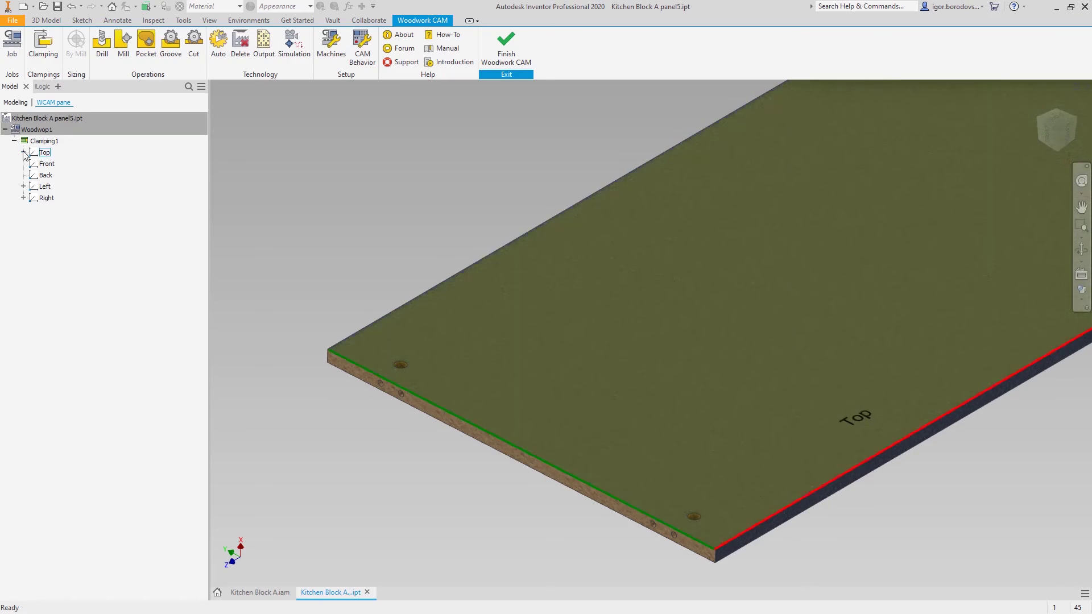
{"action": "left_click", "coordinate": [23, 152]}
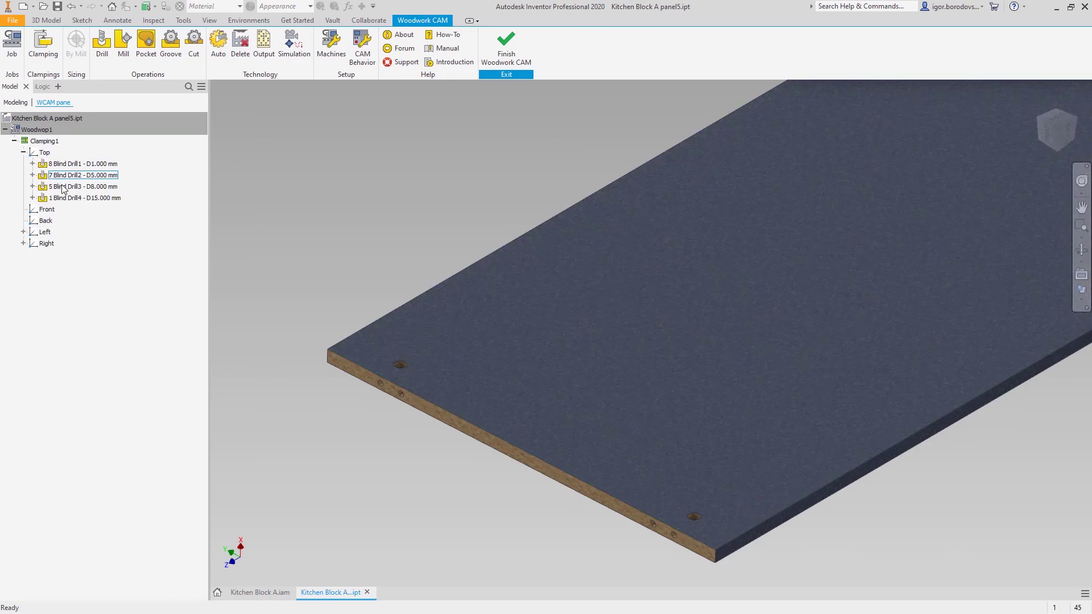
{"action": "left_click", "coordinate": [24, 232]}
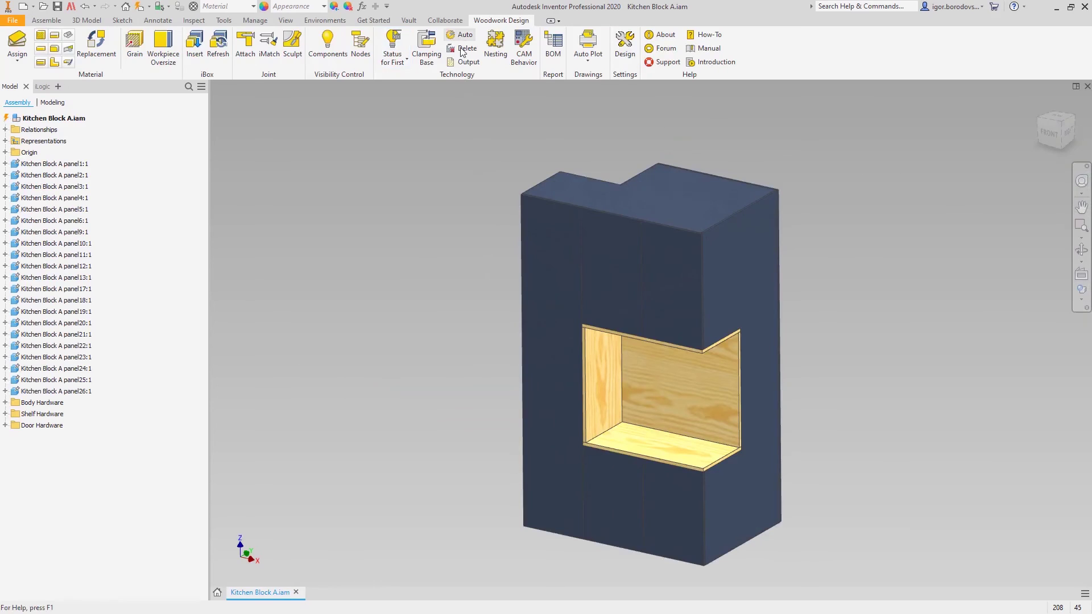
- Generate the Woodwop CNC output files for the assembly's panels, saving them in the same directory as the parts
{"action": "left_click", "coordinate": [523, 333]}
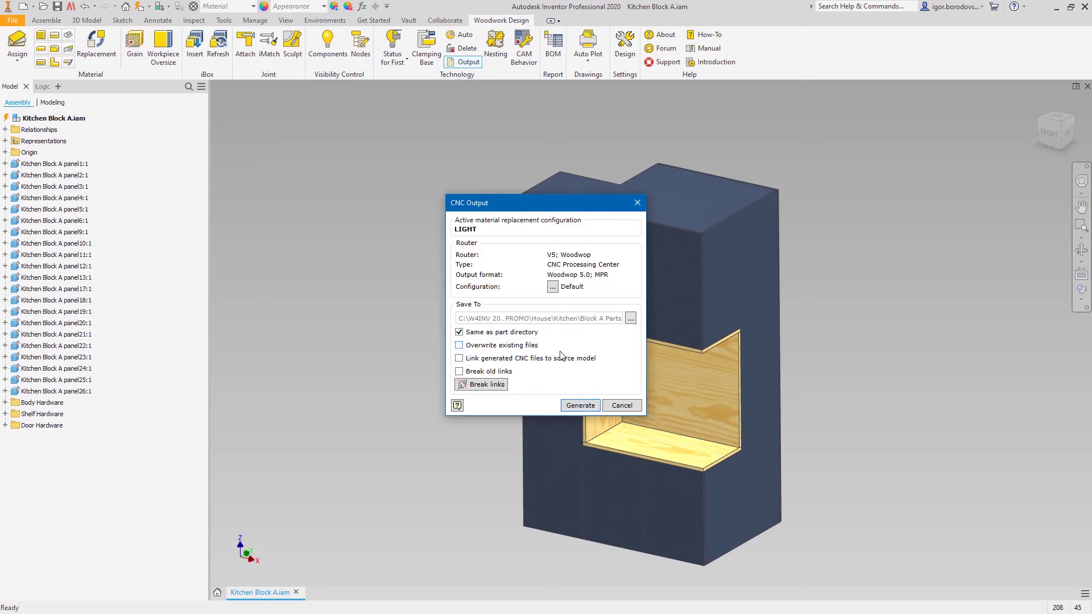
{"action": "left_click", "coordinate": [580, 405]}
{"action": "left_click", "coordinate": [622, 332]}
{"action": "scroll", "coordinate": [515, 247], "scroll_direction": "down", "scroll_amount": 7}
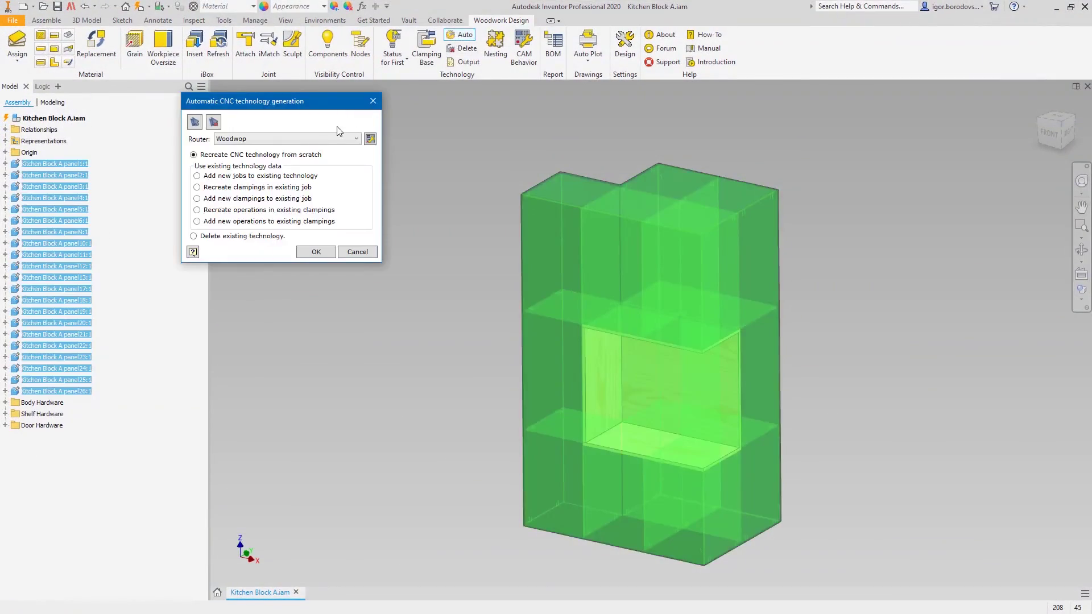
- Recreate all panels' CNC technology for the Woodwop for Nesting router and view the nesting layout of the STMB 01 - 30 mm boards
{"action": "left_click", "coordinate": [304, 139]}
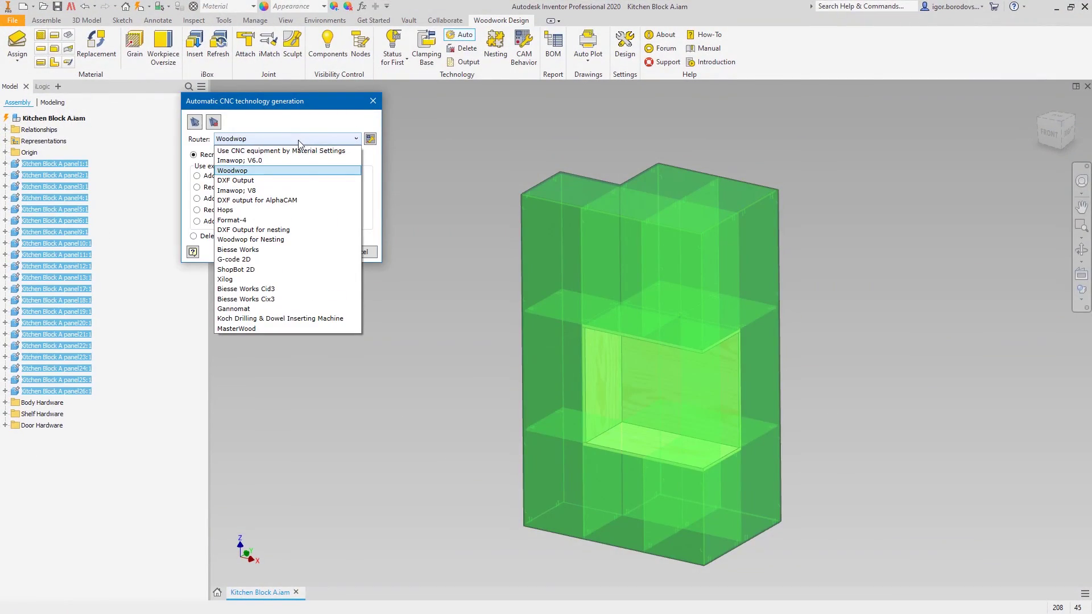
{"action": "left_click", "coordinate": [267, 240]}
{"action": "left_click", "coordinate": [314, 252]}
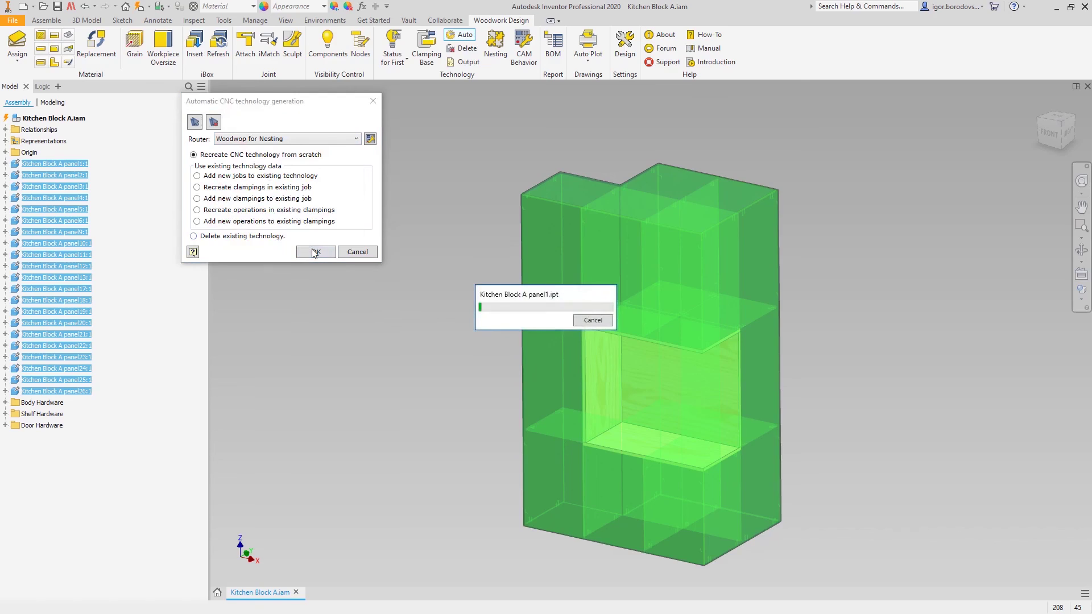
{"action": "left_click", "coordinate": [499, 53]}
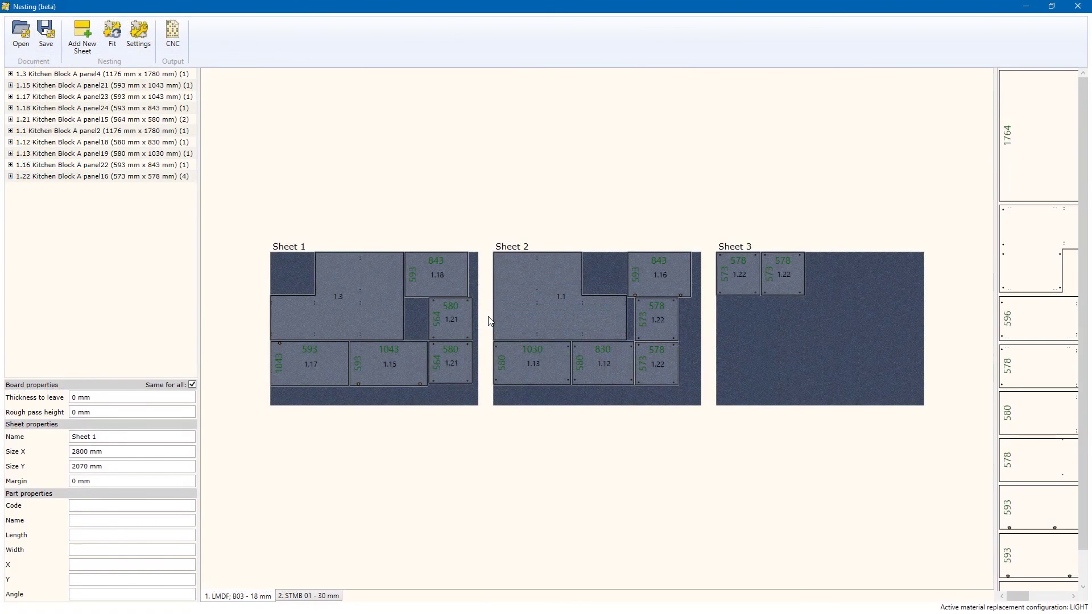
{"action": "left_click", "coordinate": [295, 596]}
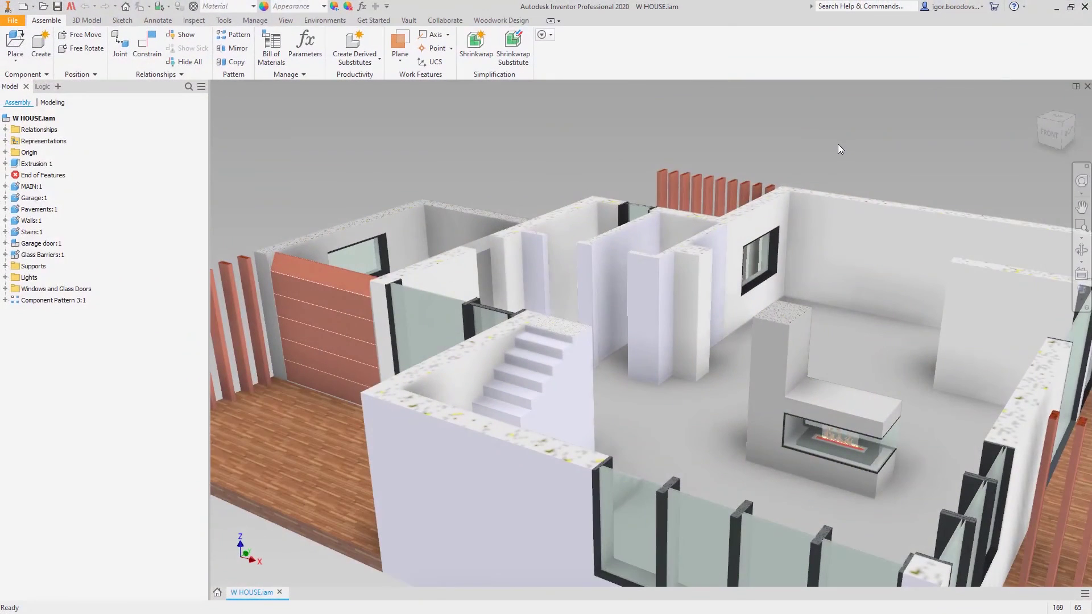
- Place Kitchen Block A.iam into the W HOUSE assembly, grounded at the origin
{"action": "key", "text": "p"}
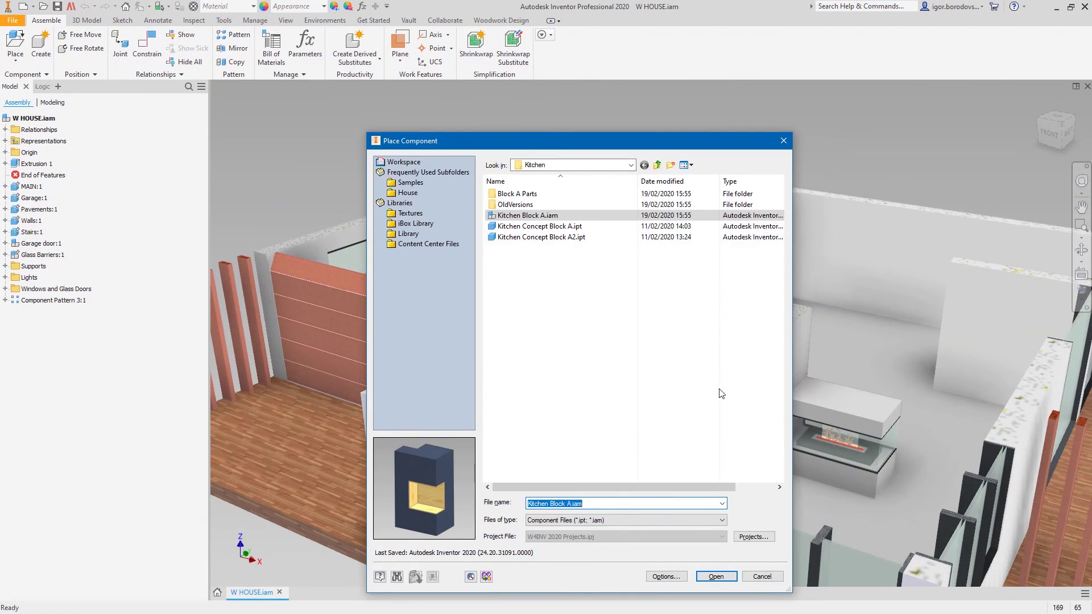
{"action": "left_click", "coordinate": [708, 576]}
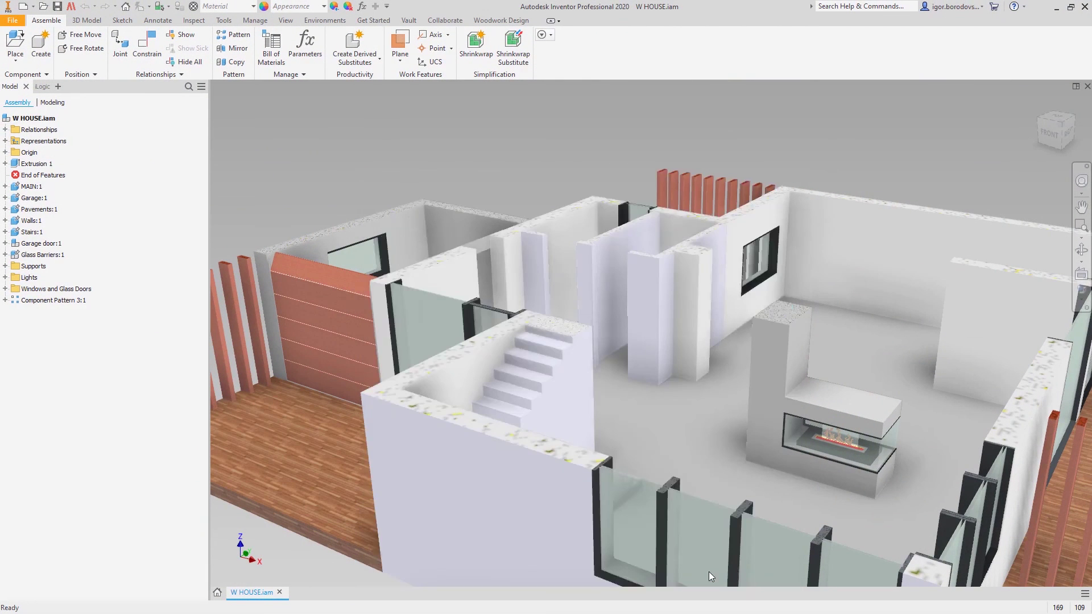
{"action": "right_click", "coordinate": [708, 383]}
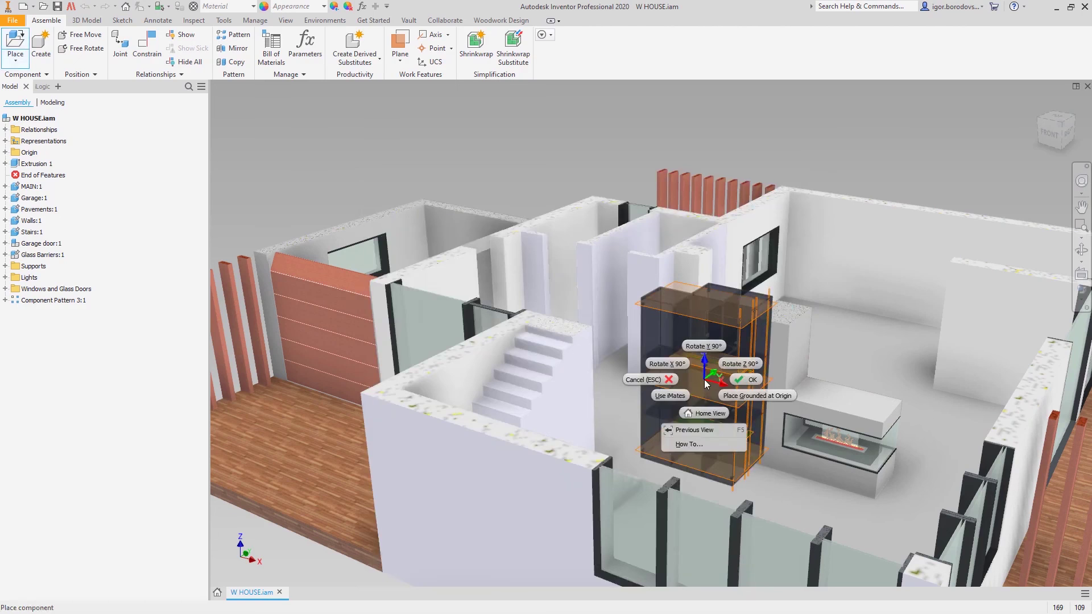
{"action": "left_click", "coordinate": [736, 396]}
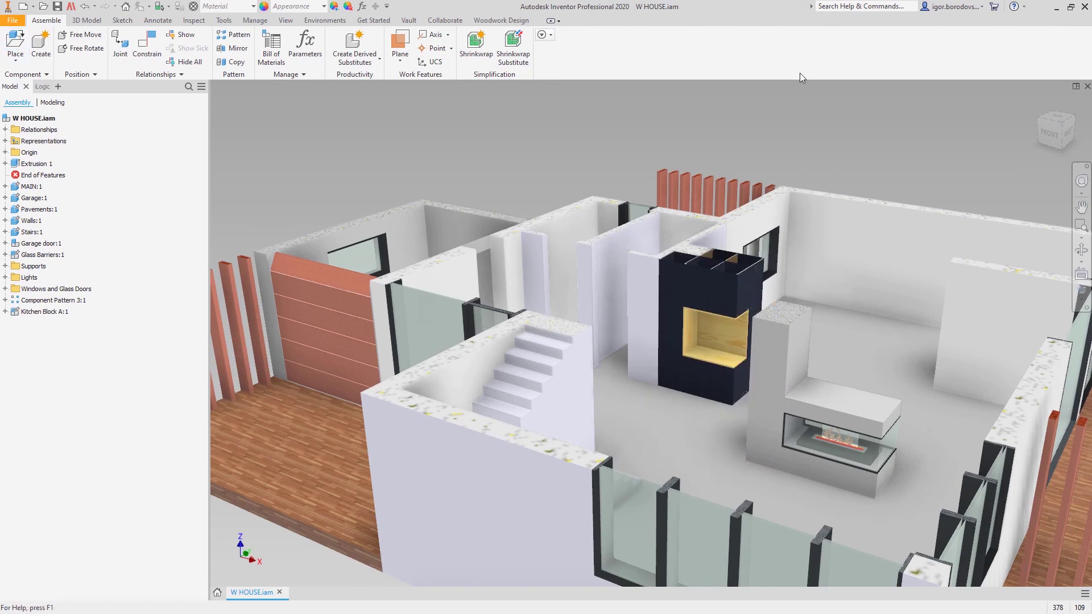